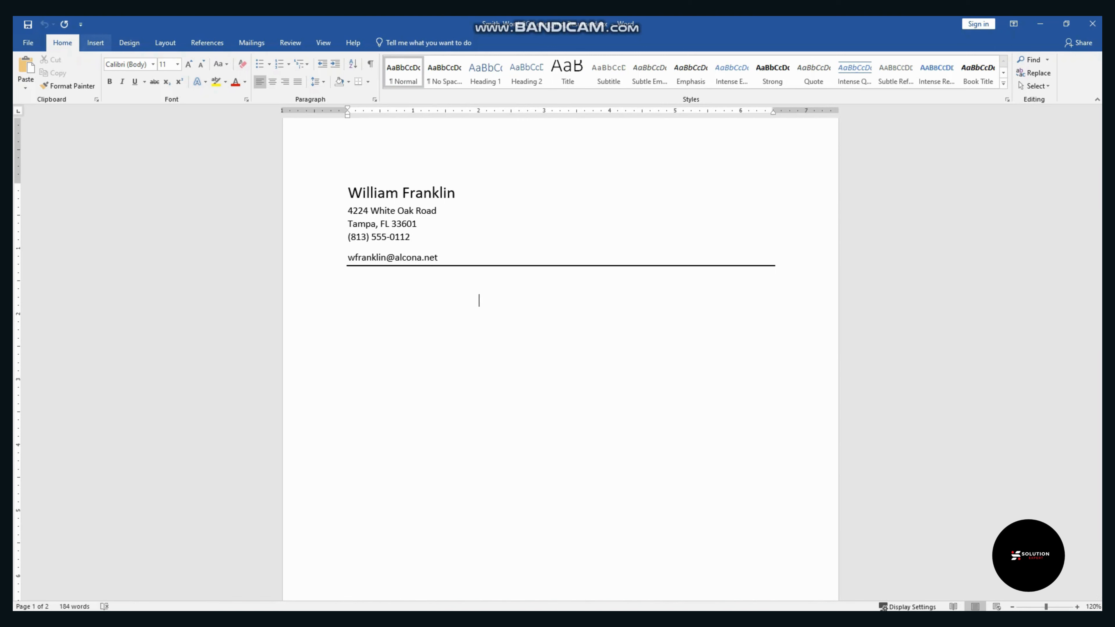
Step: Insert the document's file name in the page footer and close the footer
click(95, 43)
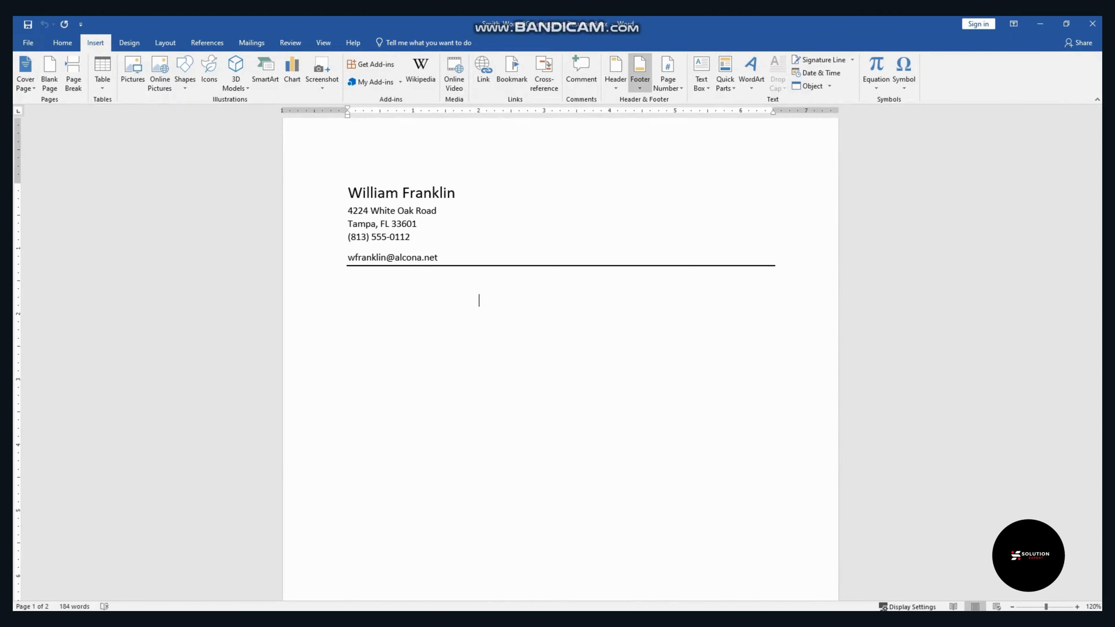
click(639, 73)
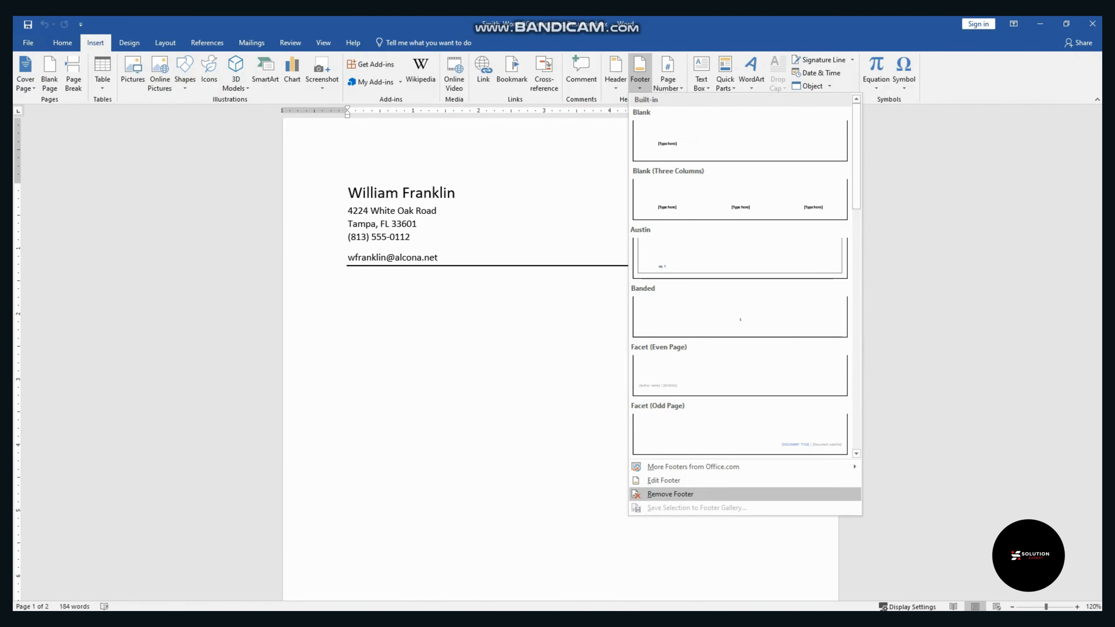
click(659, 480)
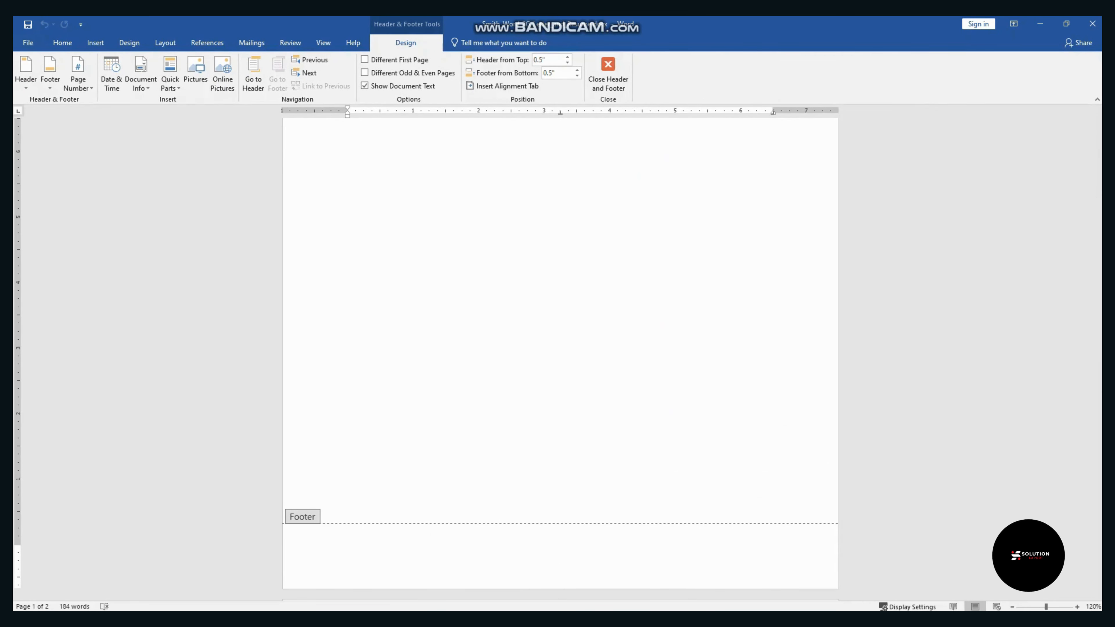
click(144, 67)
click(158, 114)
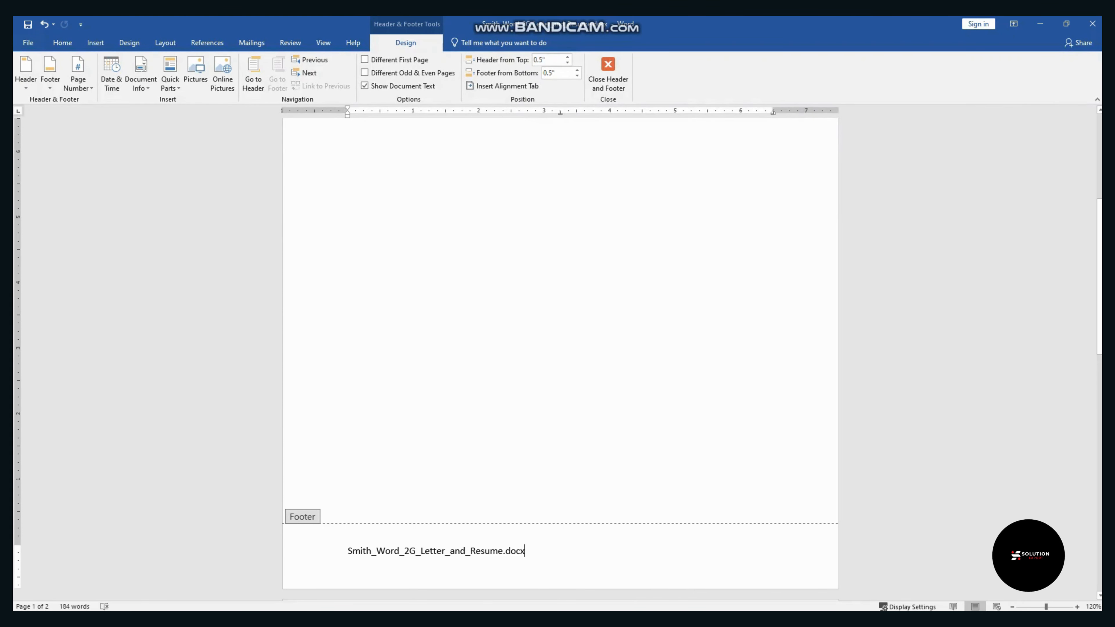
click(608, 70)
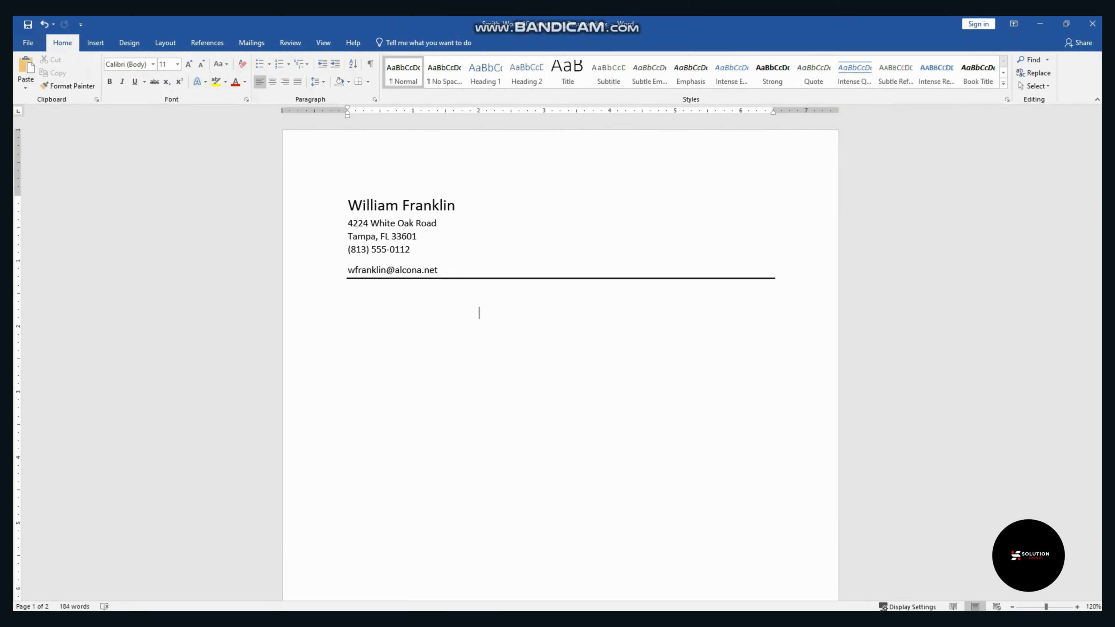
Step: Make sure the ruler is shown and display the formatting marks
click(324, 43)
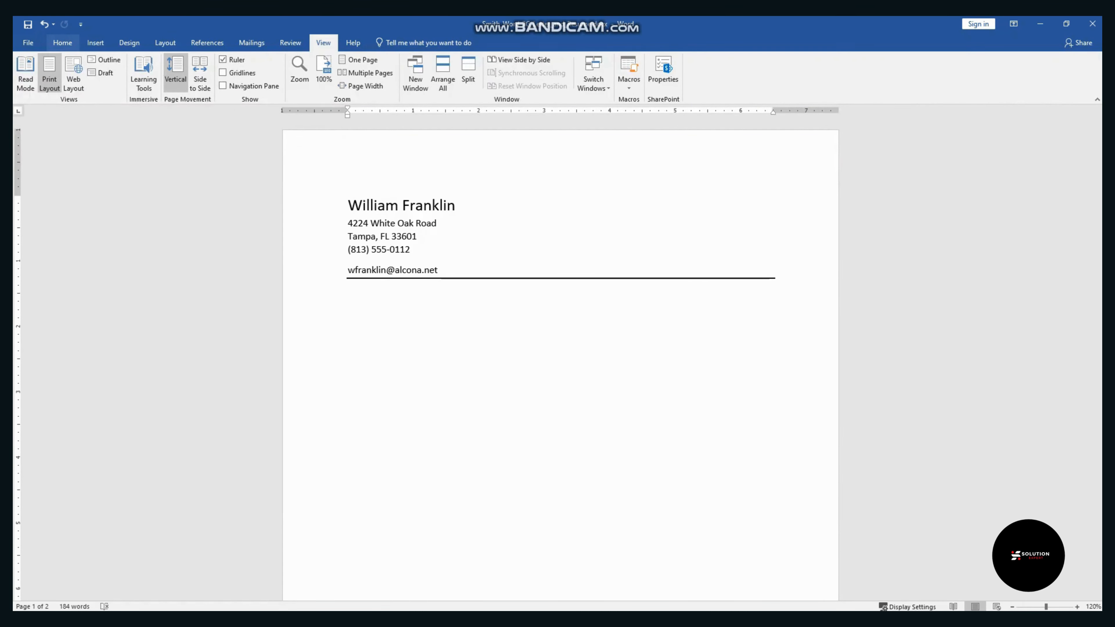
click(62, 43)
click(370, 64)
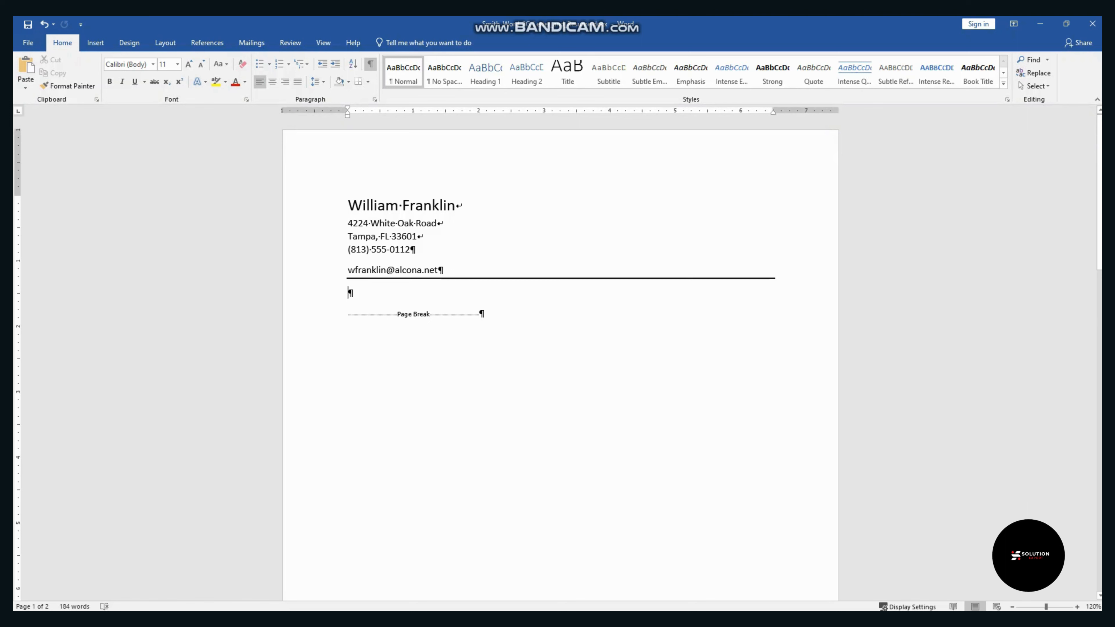
Step: Add two paragraph breaks below the letterhead and insert the current date in the third format, February 14, 2024
key(Return)
key(Return)
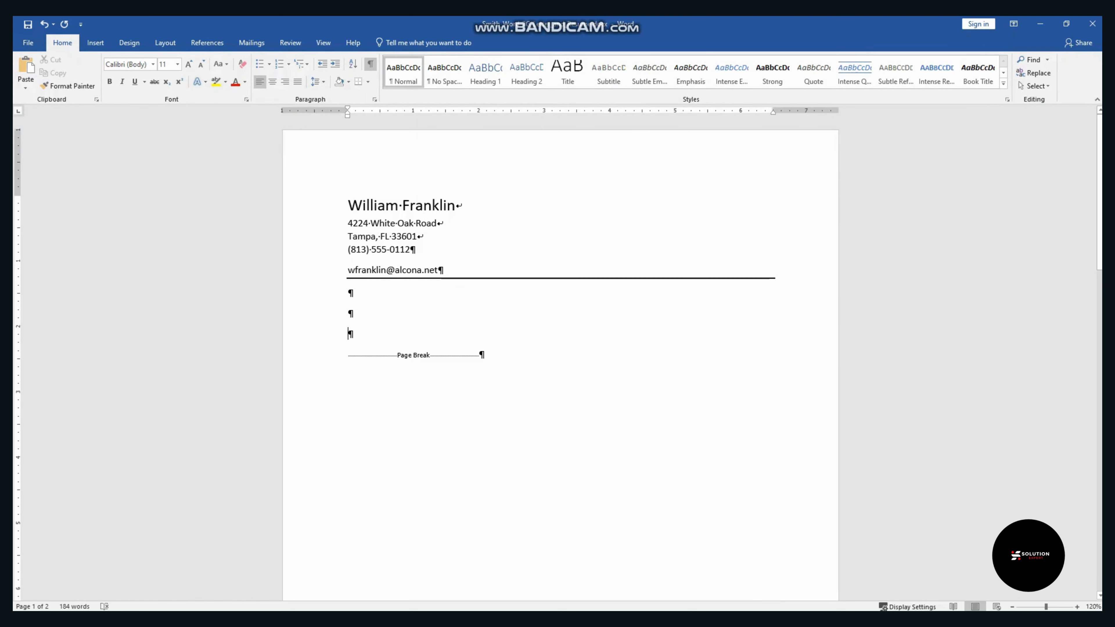
click(96, 43)
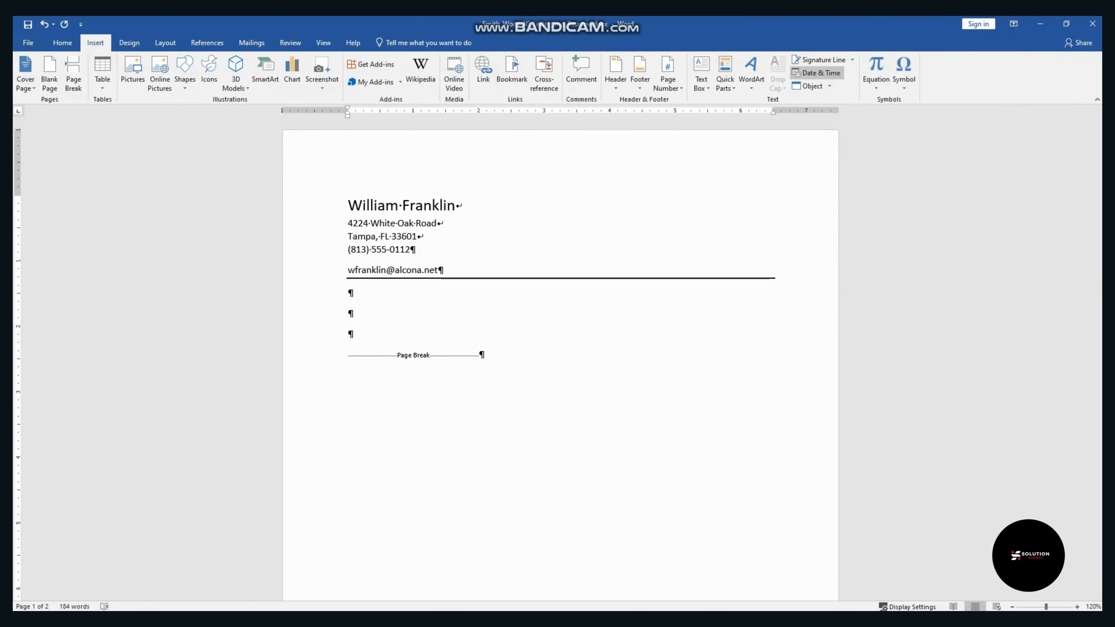
click(817, 73)
click(447, 249)
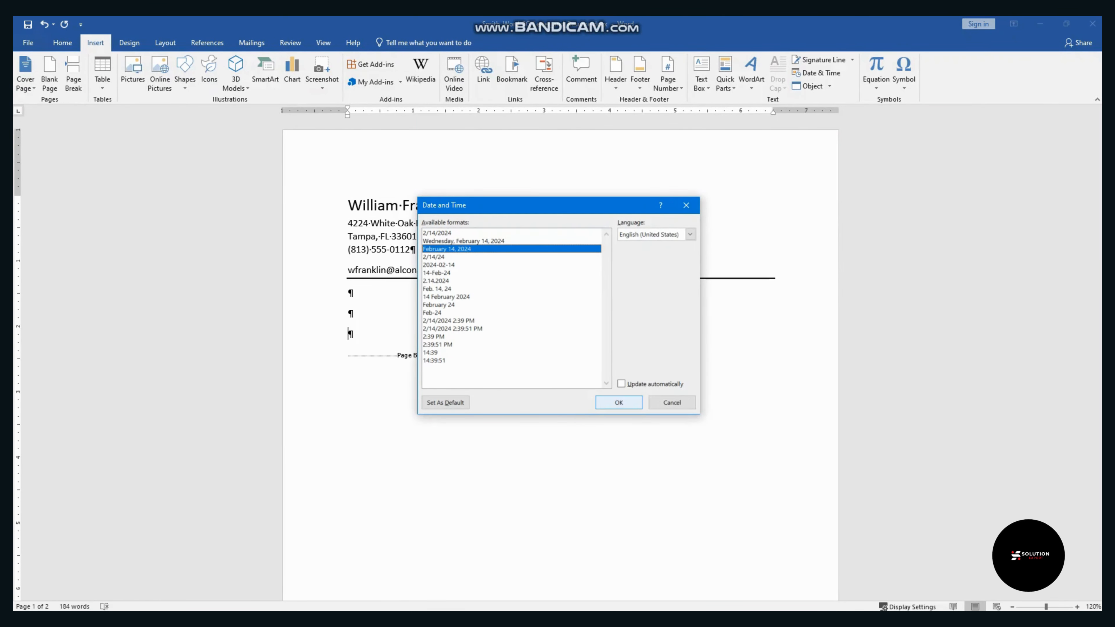
click(618, 403)
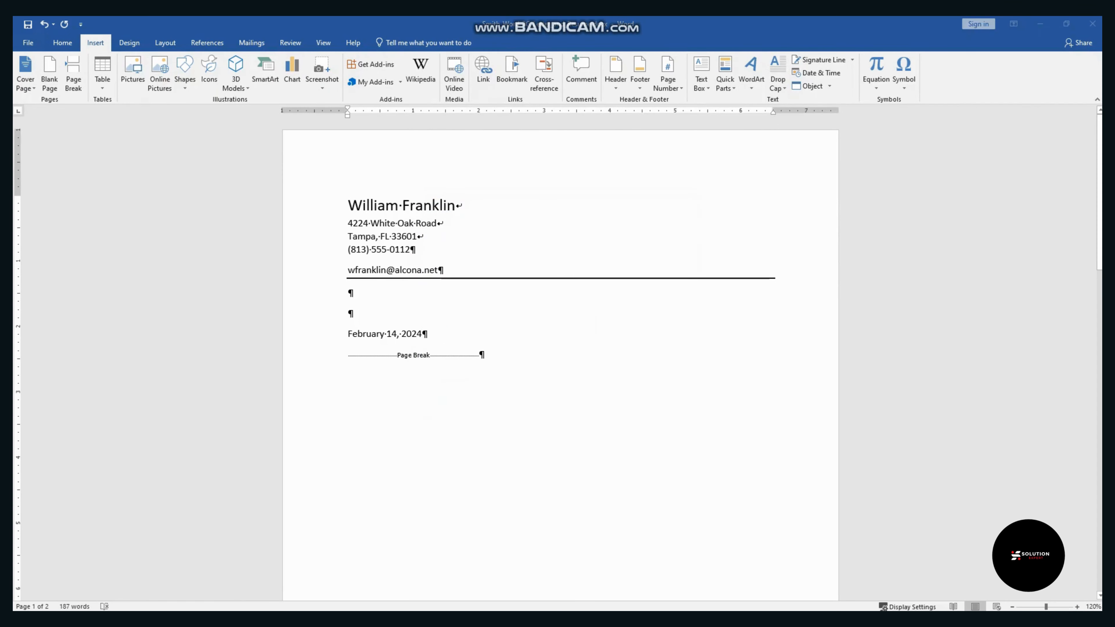
Step: Following the instructions document, add two paragraph breaks after the date and enter the recipient's full name with the title Director on its own line
key(alt+Tab)
drag(725, 379, 663, 402)
click(664, 390)
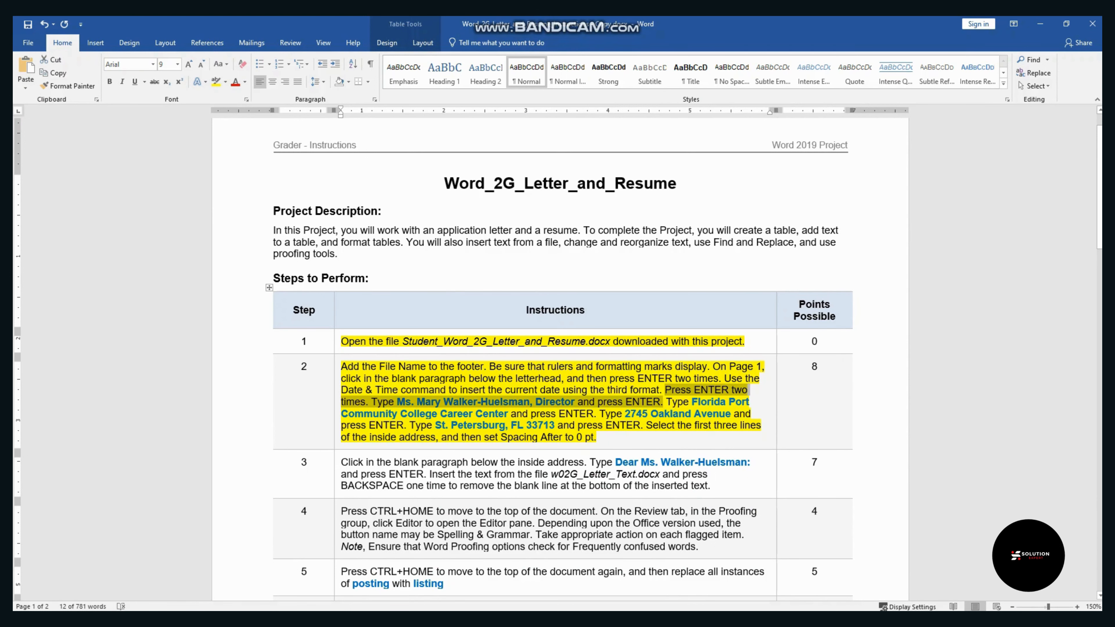
key(alt+Tab)
key(Return)
key(Return)
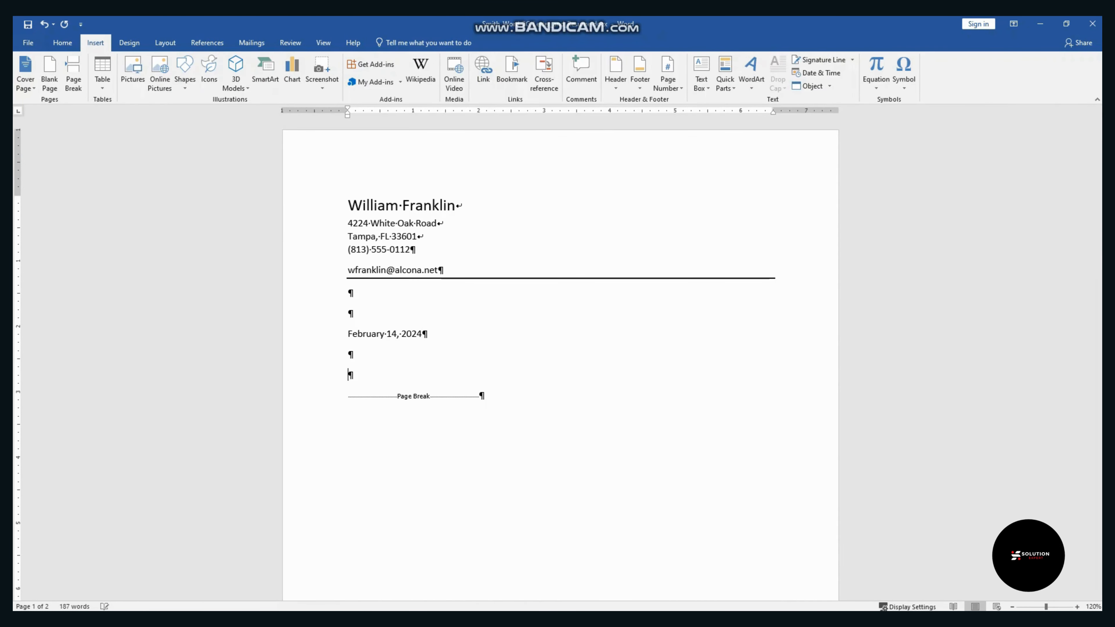
text(Ms. Mary Walker-Hu)
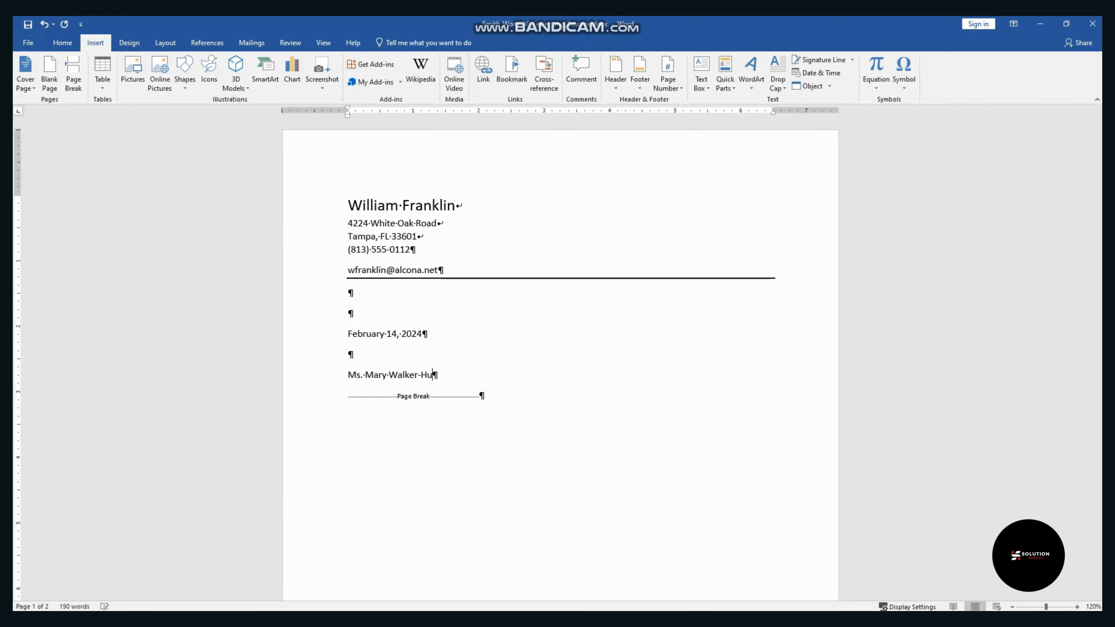
text(elsman, Director)
key(Return)
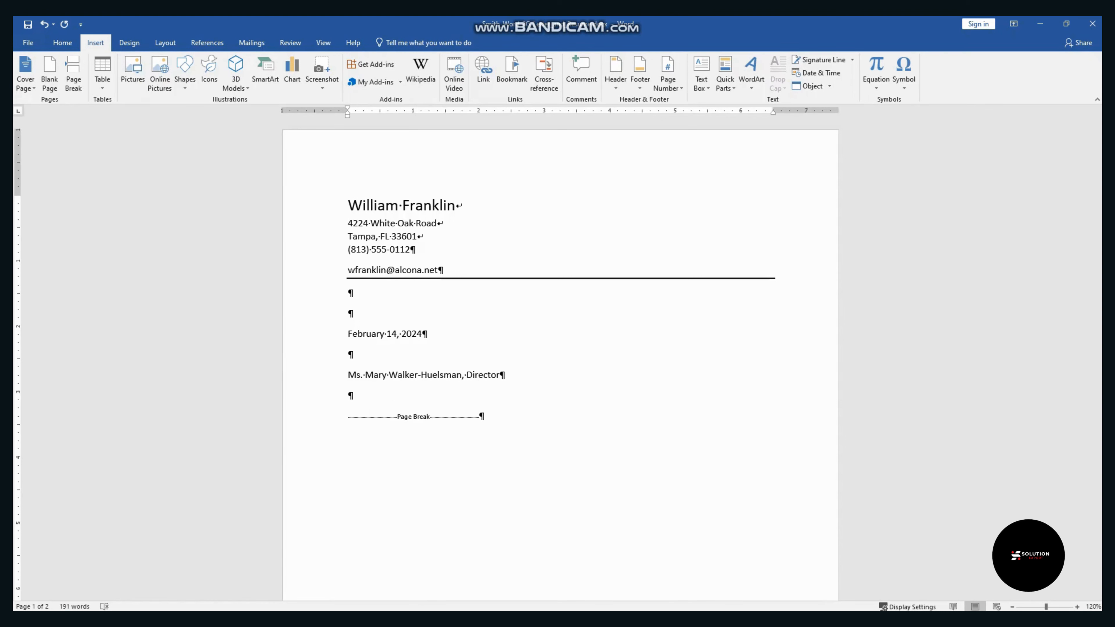
Step: Enter "Florida Port Community College Career Center" as the second line of the inside address, followed by a paragraph break
text(Florida Port Coimmunity)
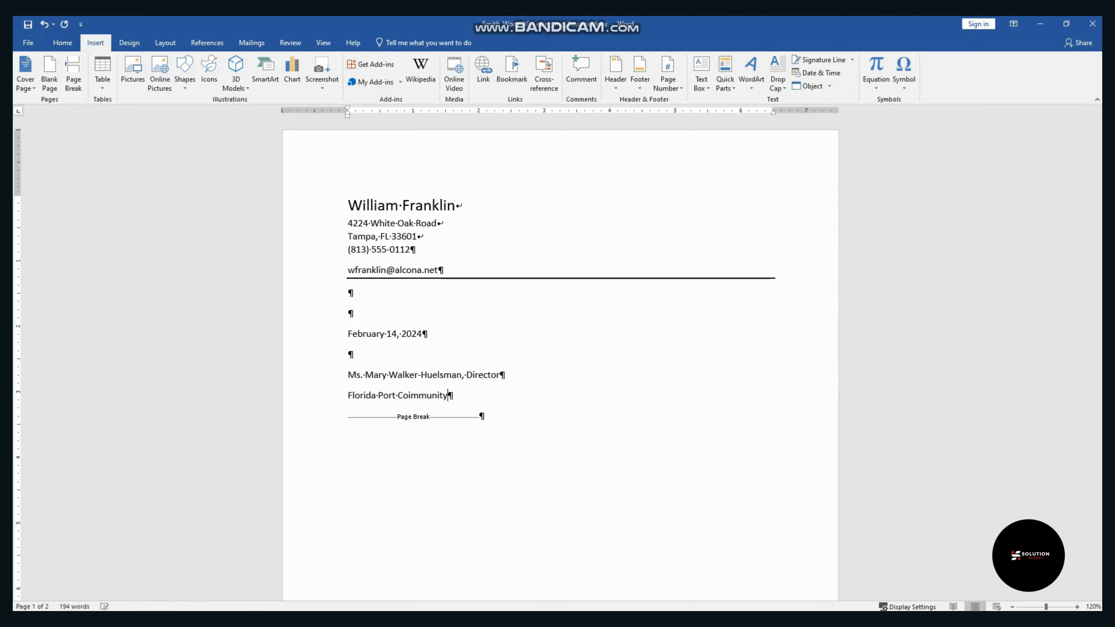
key(BackSpace)
key(BackSpace)
key(BackSpace)
key(BackSpace)
key(BackSpace)
key(BackSpace)
key(BackSpace)
key(BackSpace)
key(BackSpace)
key(BackSpace)
text(Communicty)
key(BackSpace)
key(BackSpace)
key(BackSpace)
text(ty College Career Center)
key(Return)
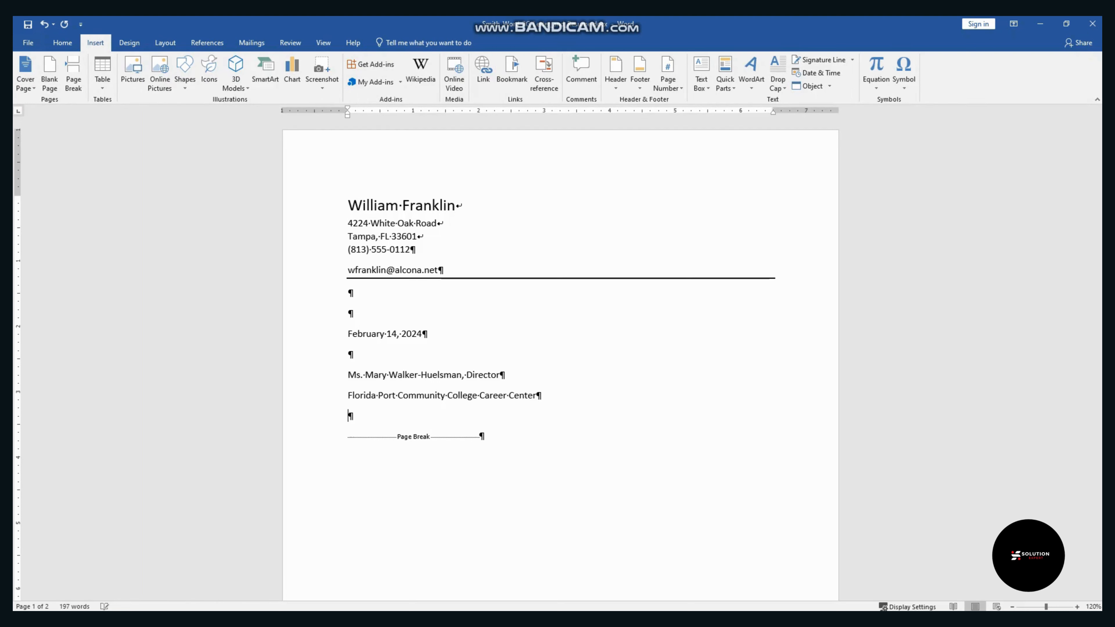
Step: Complete the inside address with the street line and the city, state and ZIP line, each followed by a paragraph break
text(2745 Oakland Avenue)
key(Return)
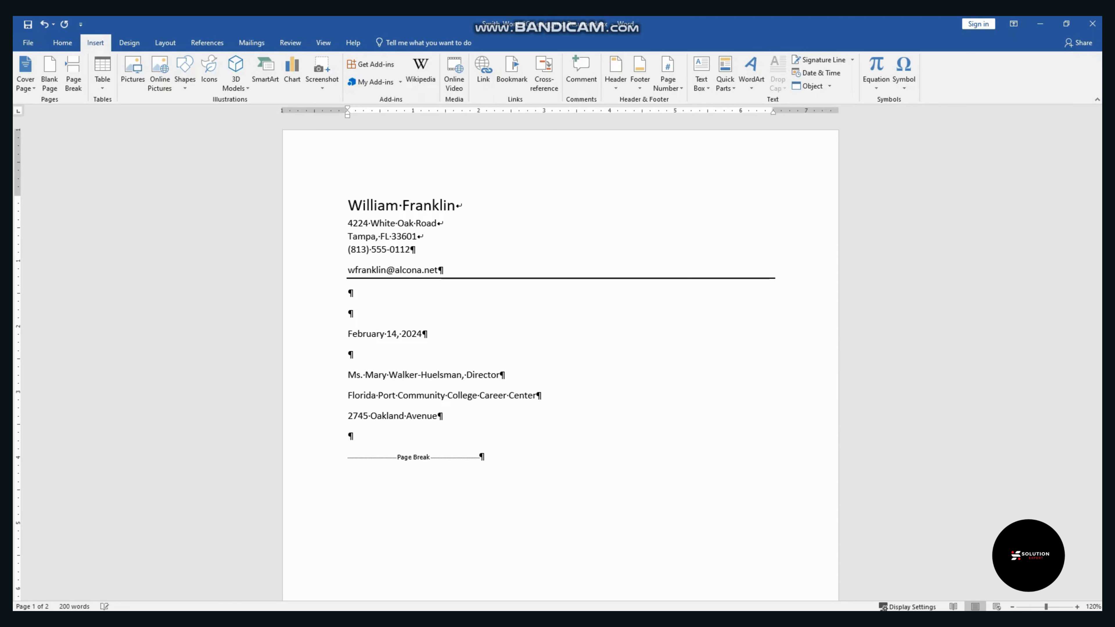
text(St. Petersburg, FL 33713)
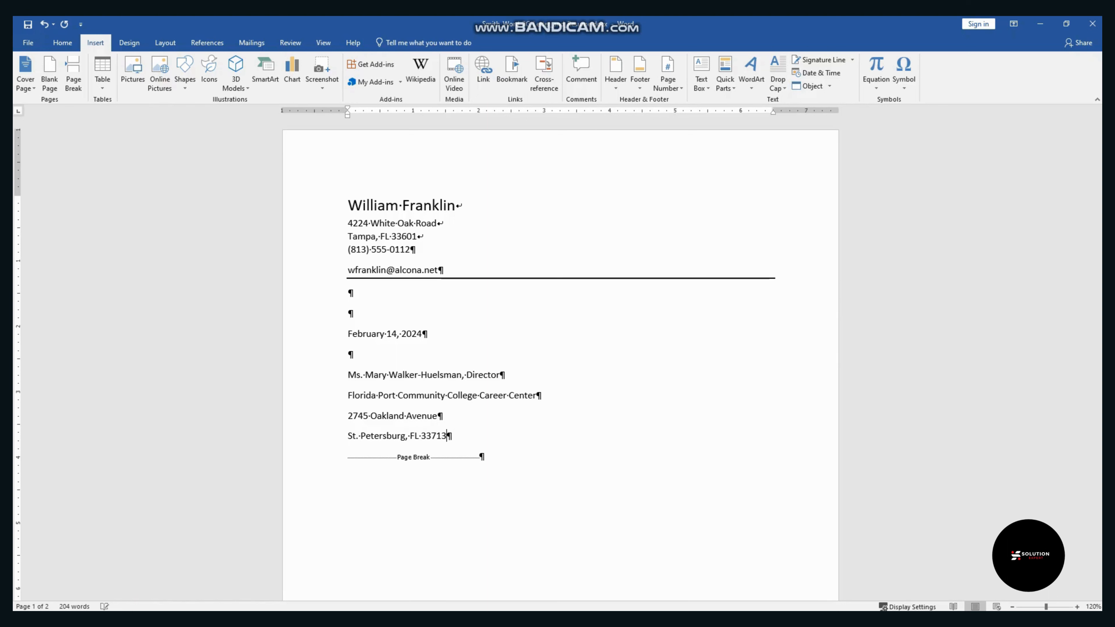
key(Return)
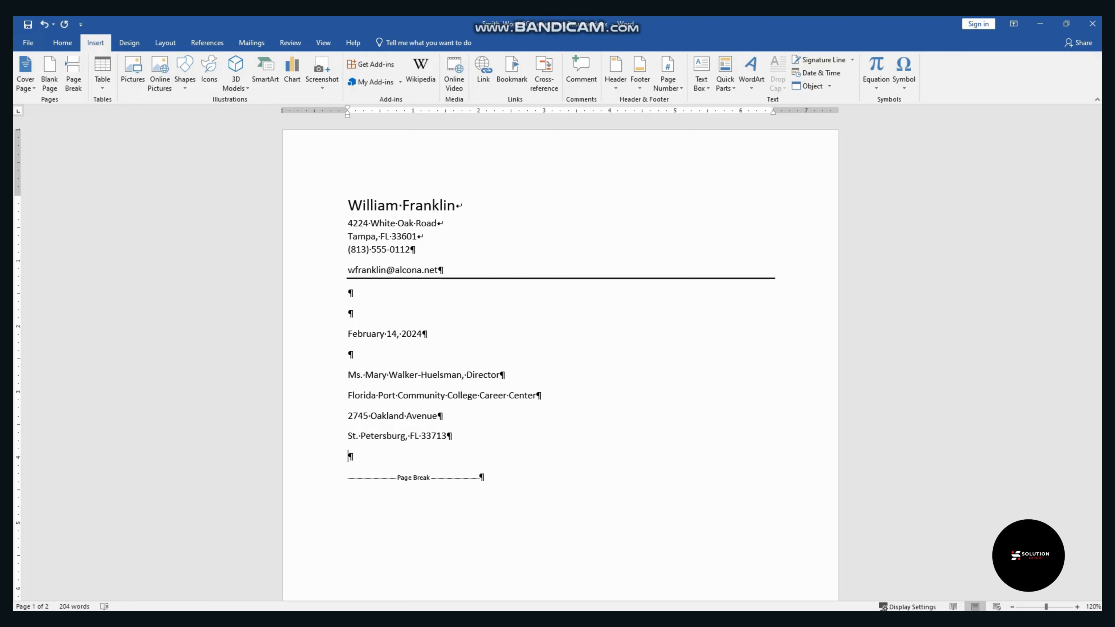
Step: Set Spacing After to 0 pt for the first three lines of the inside address
drag(438, 417, 348, 376)
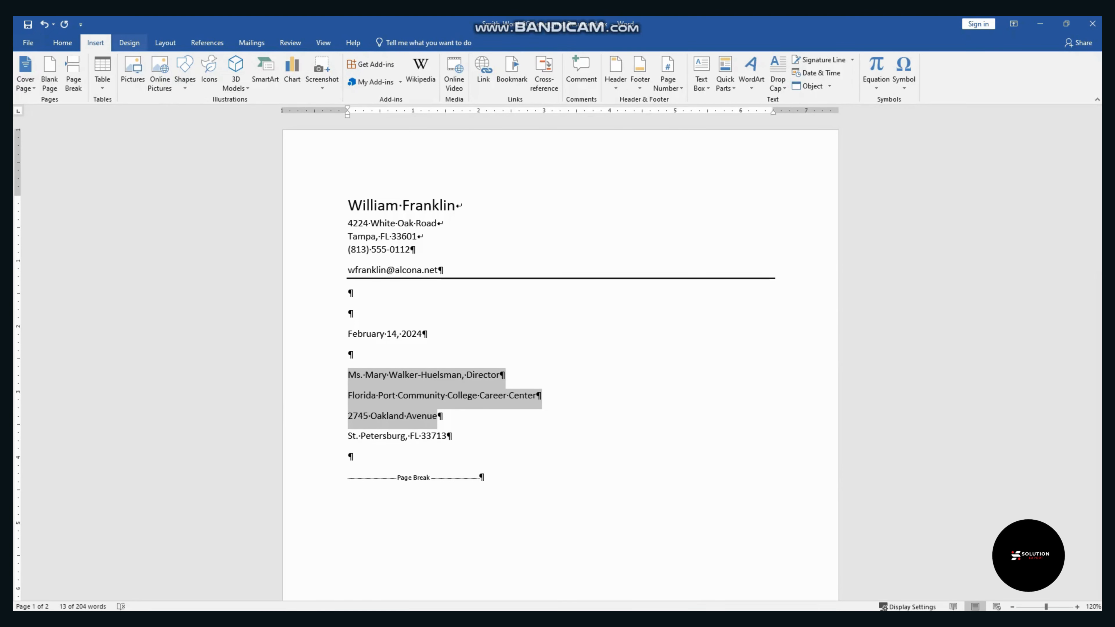
click(62, 43)
click(375, 99)
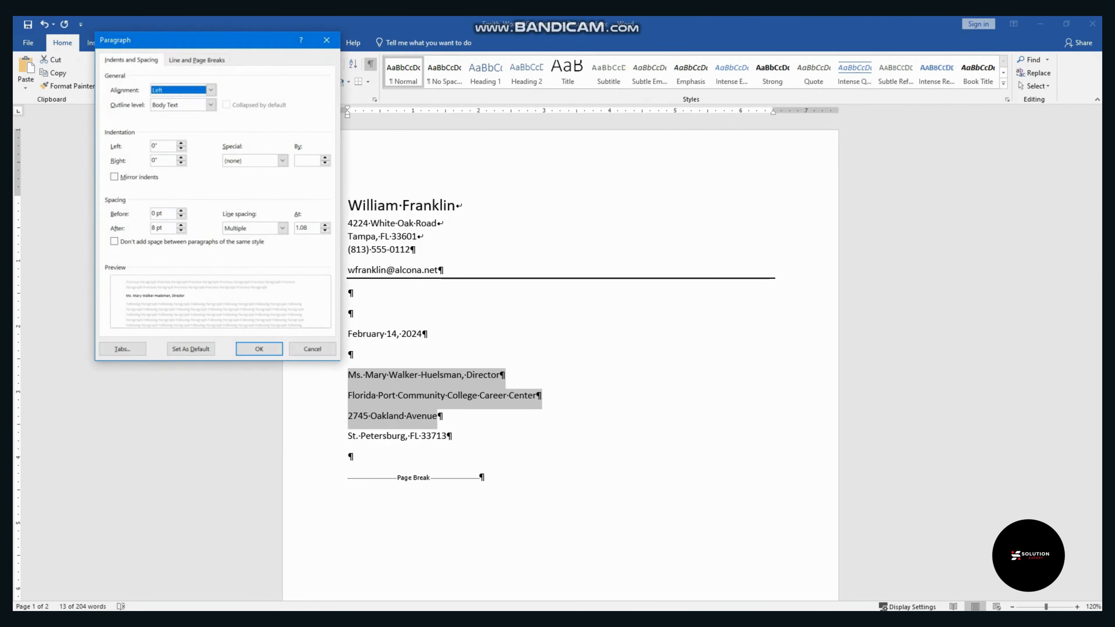
click(327, 39)
click(165, 42)
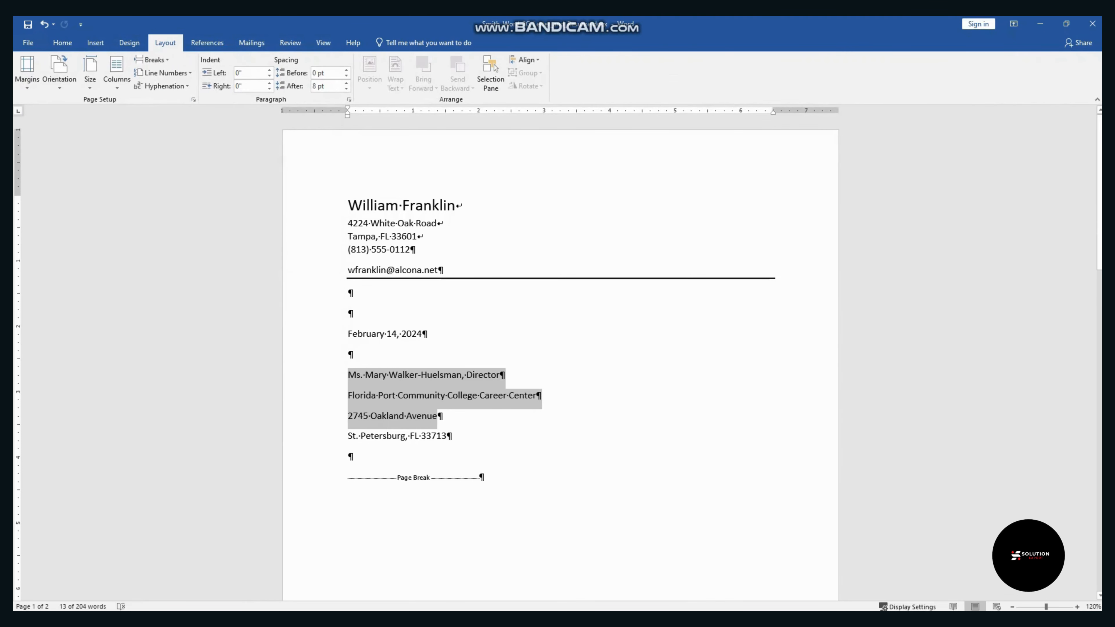
click(347, 90)
click(346, 90)
click(447, 414)
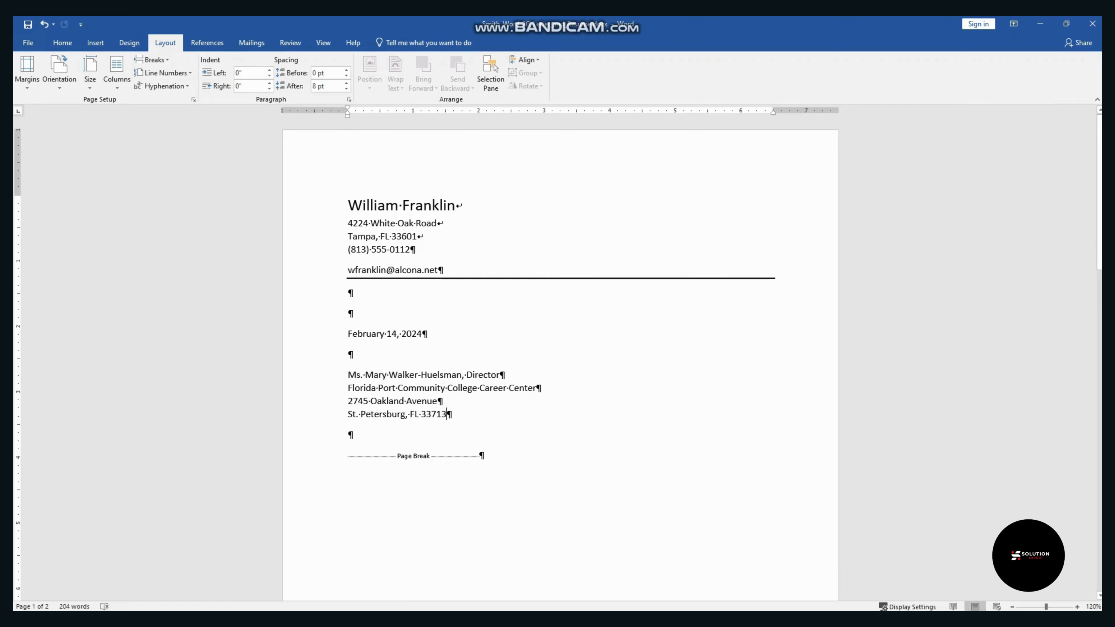
Step: Switch to the instructions document and highlight the step 3 instructions in yellow
key(alt+Tab)
scroll(560, 353, down, 3)
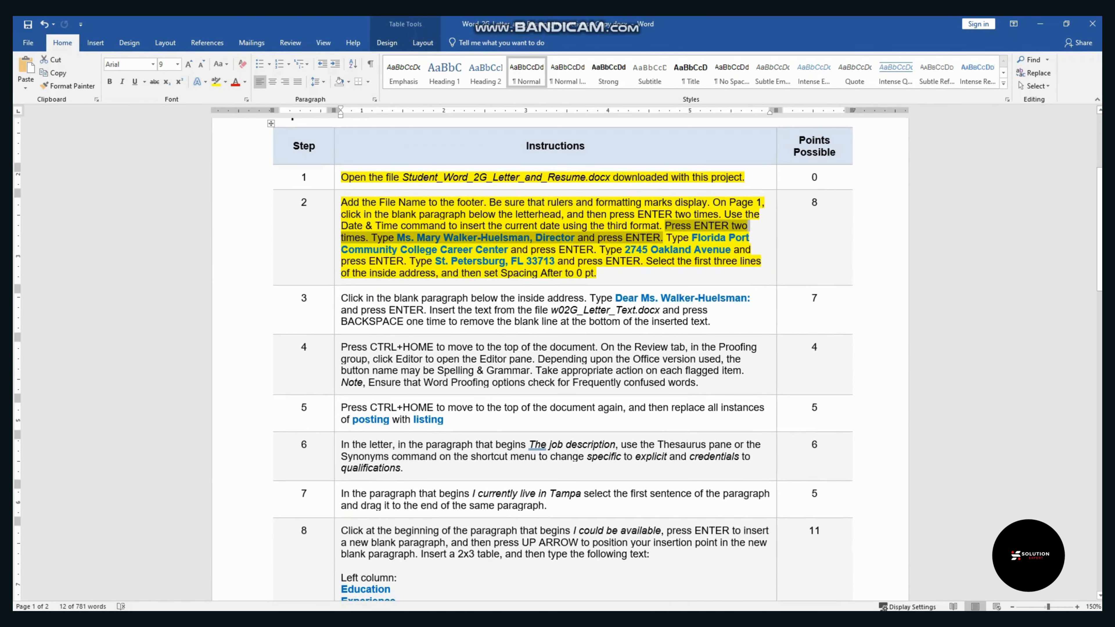
click(338, 312)
click(388, 347)
click(396, 310)
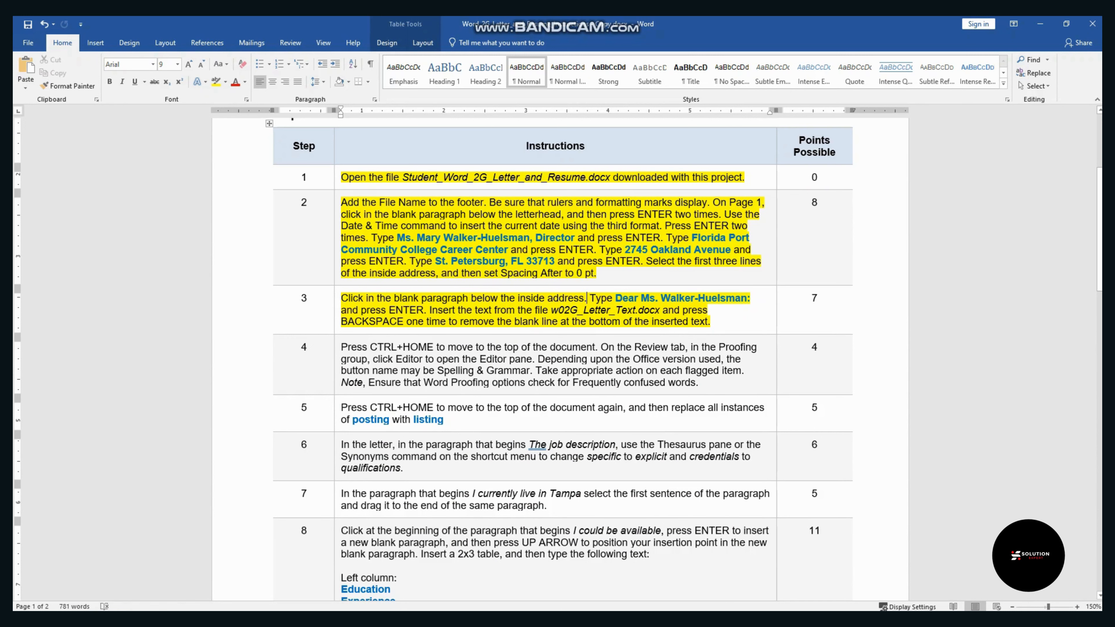
Step: Return to the letter and enter the "Dear Ms." salutation with the recipient's surname and a colon in the blank paragraph below the inside address
key(alt+Tab)
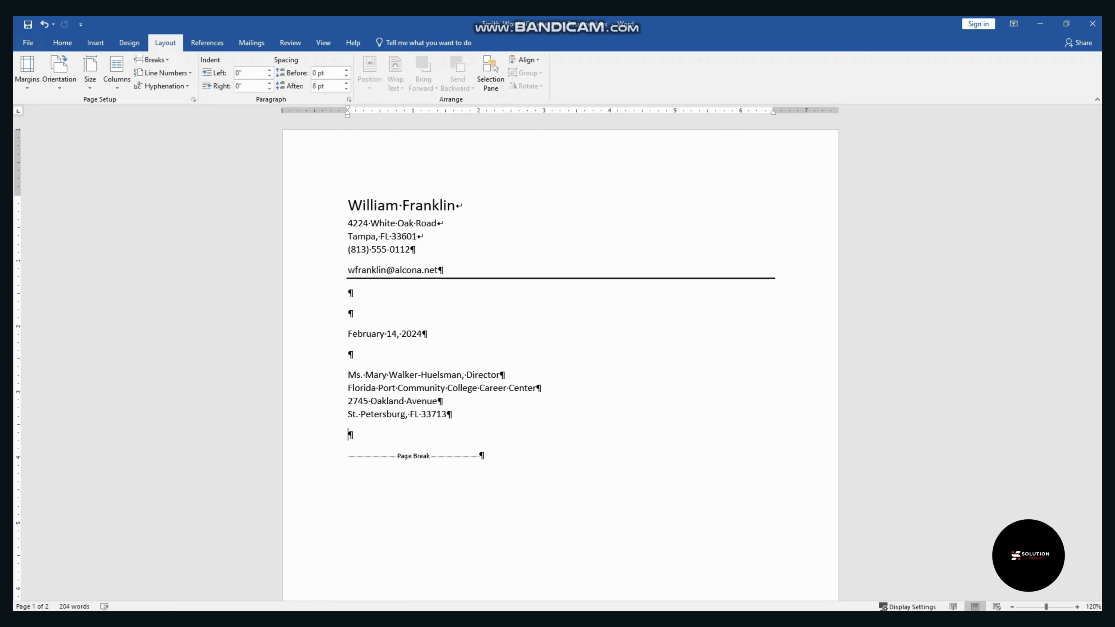
text(Dear Ms. Walker-huelsman:)
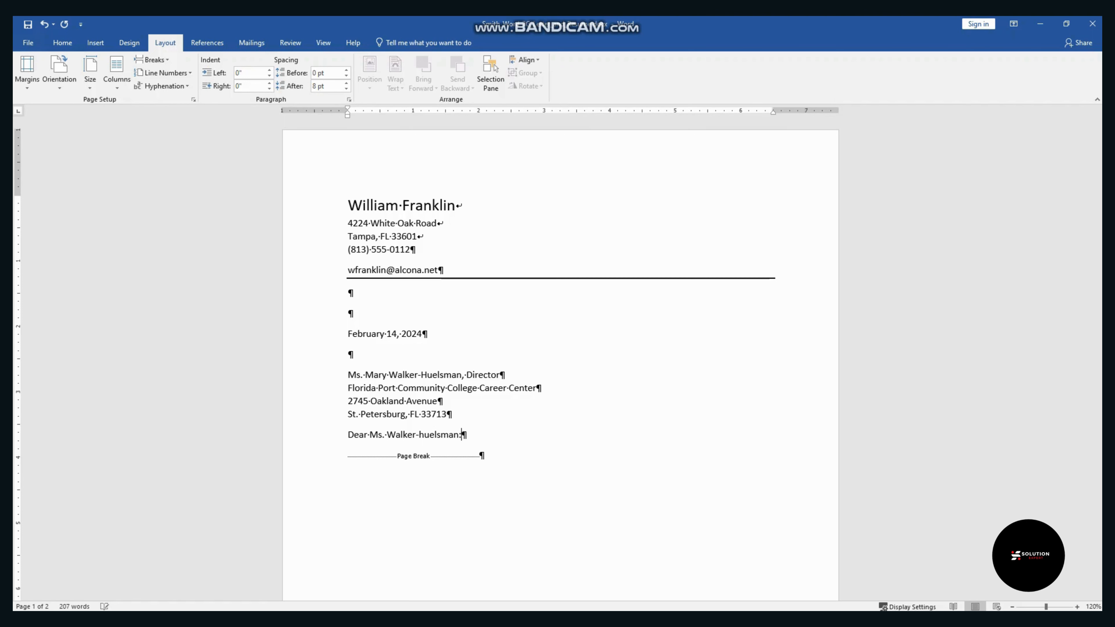
key(Return)
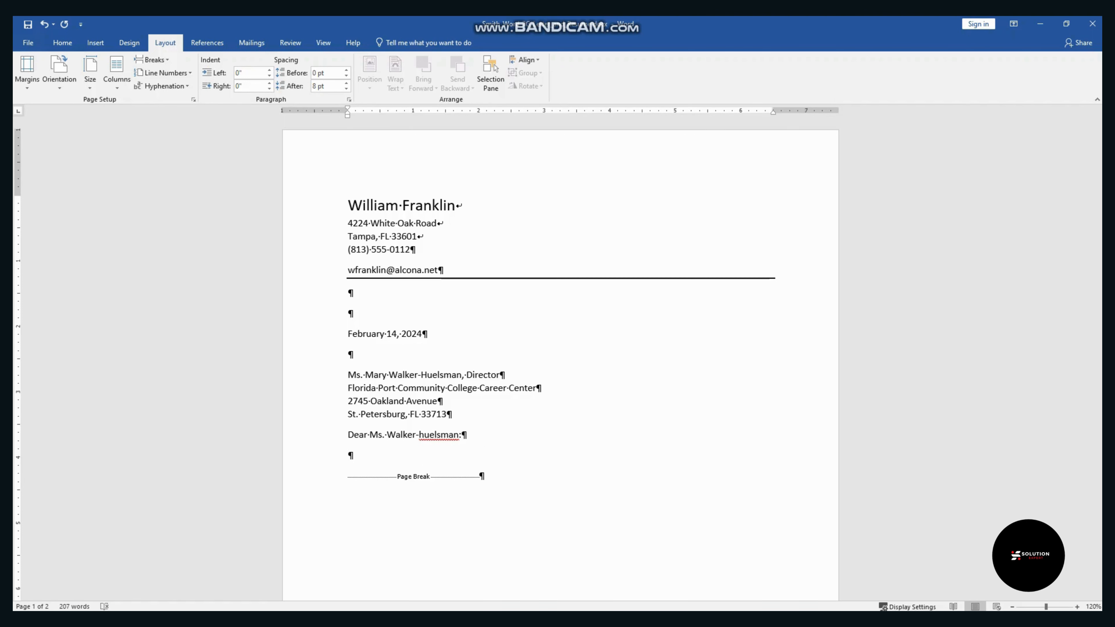
Step: Insert the text from the file w02G_Letter_Text.docx below the salutation and remove the blank line at its end
click(95, 43)
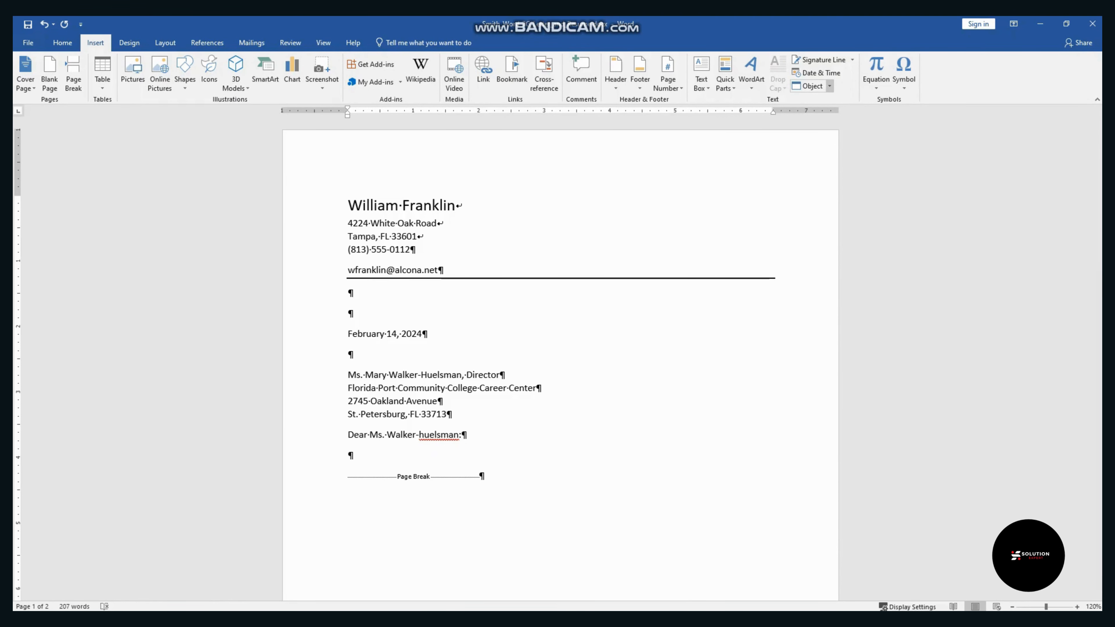
click(829, 86)
click(825, 115)
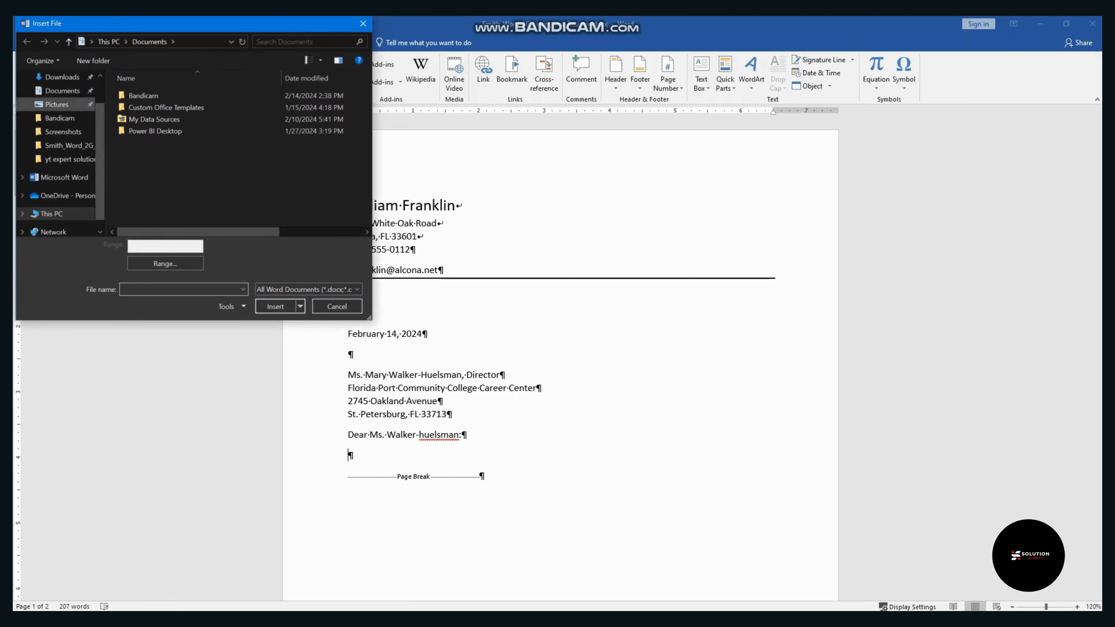
double_click(182, 131)
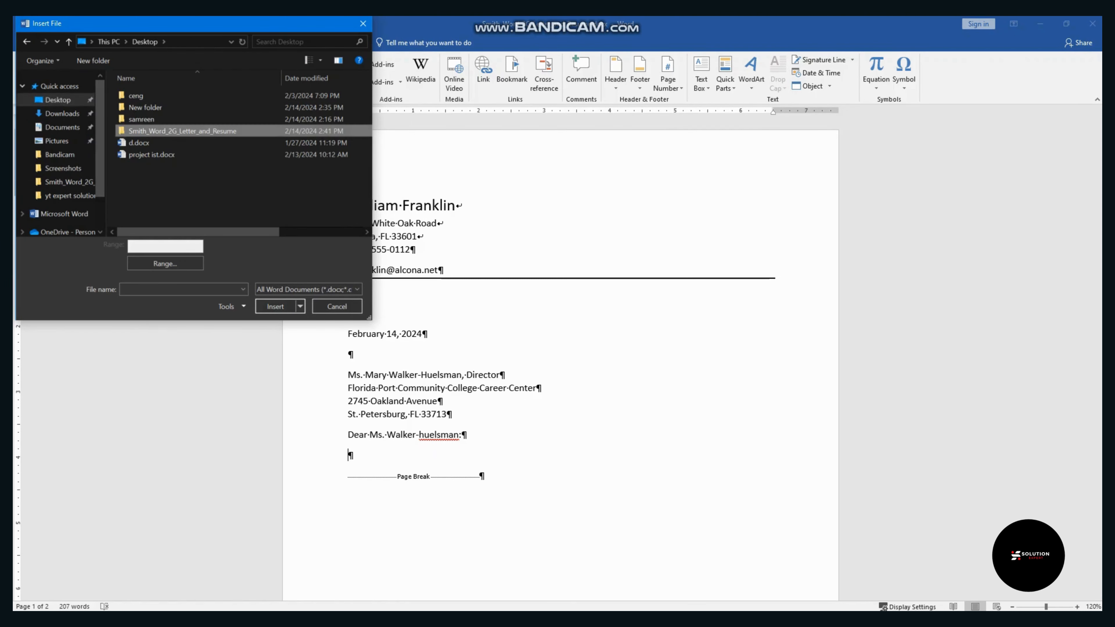
click(176, 108)
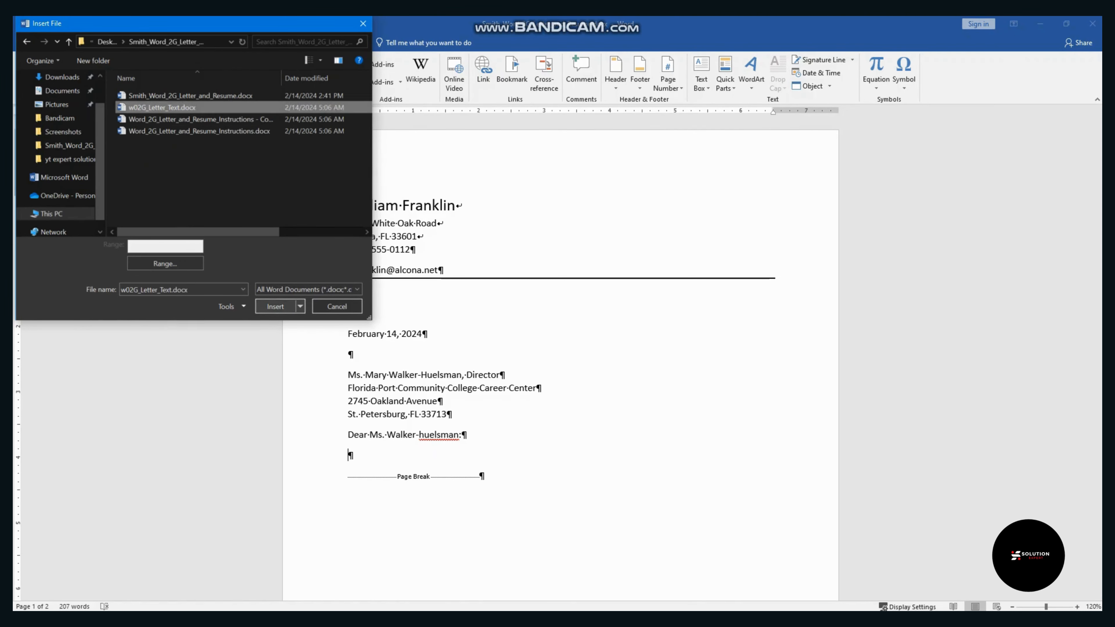
click(276, 306)
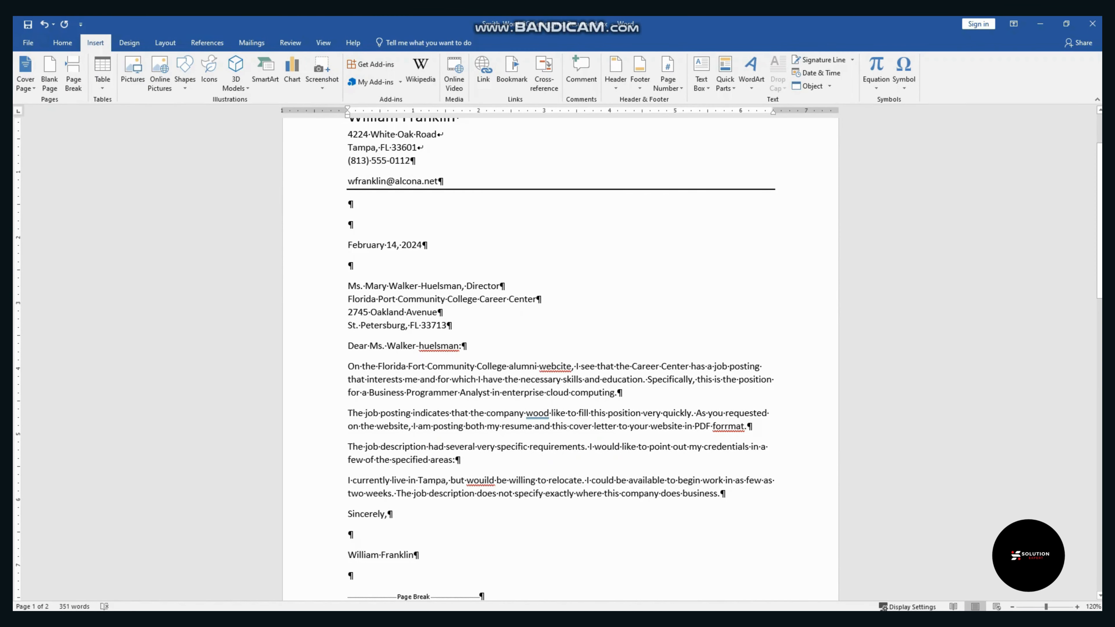
key(BackSpace)
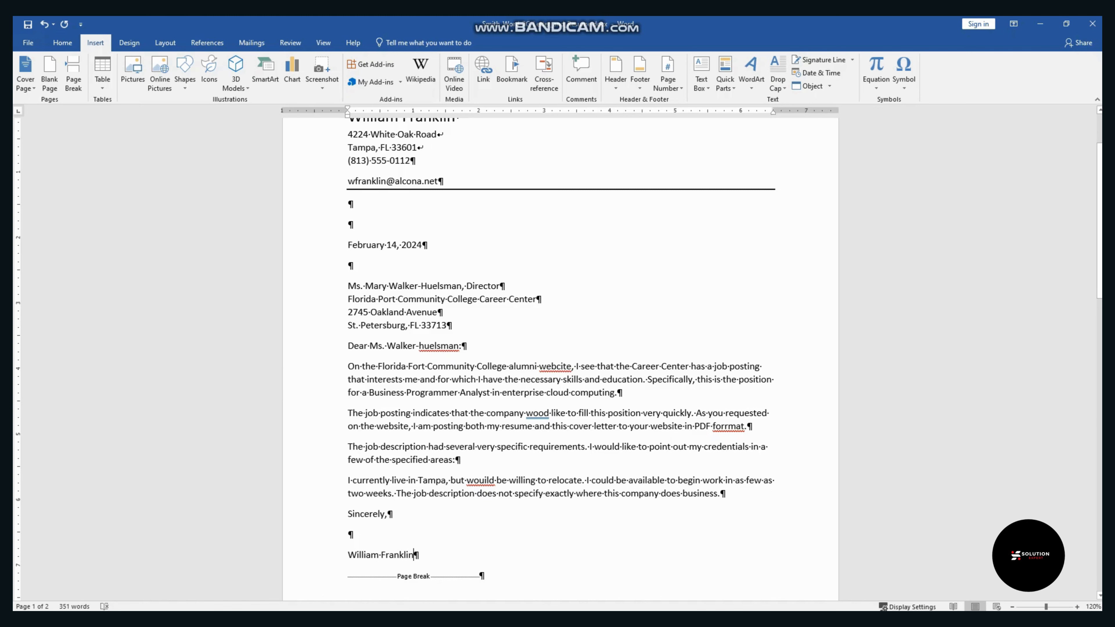
Step: Switch to the instructions document and highlight the step 4 instructions in yellow
key(alt+Tab)
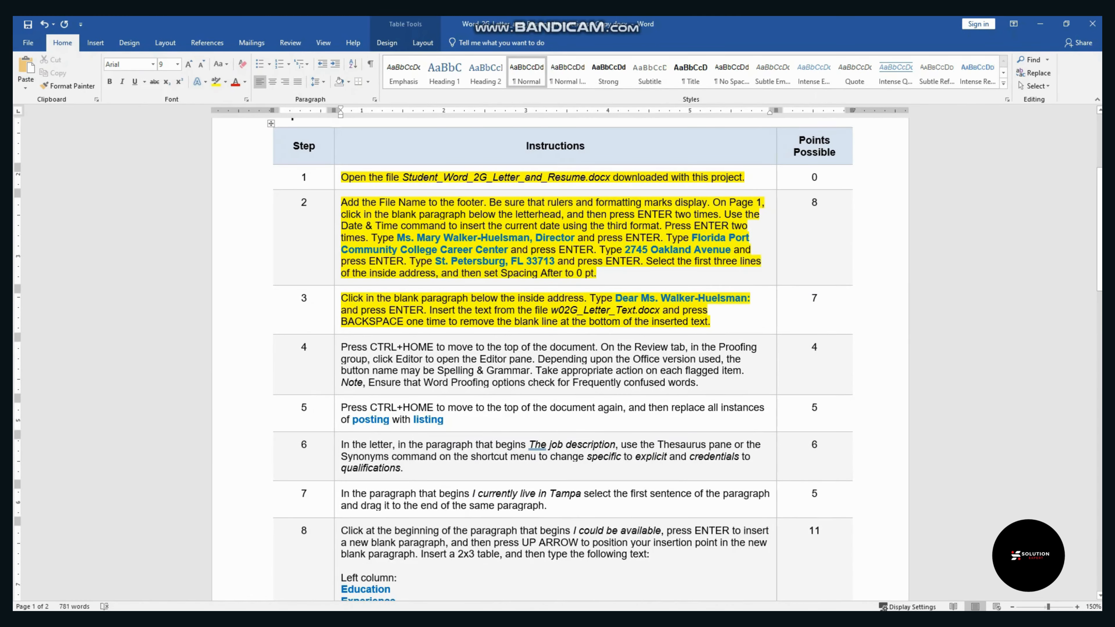
scroll(560, 359, down, 1)
click(338, 308)
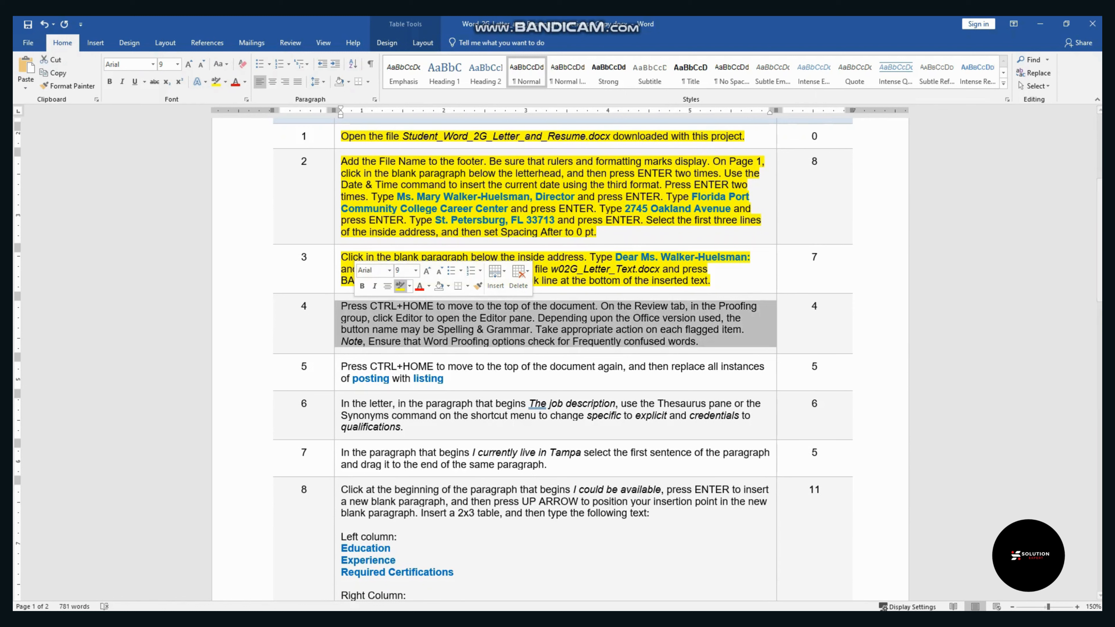
click(400, 286)
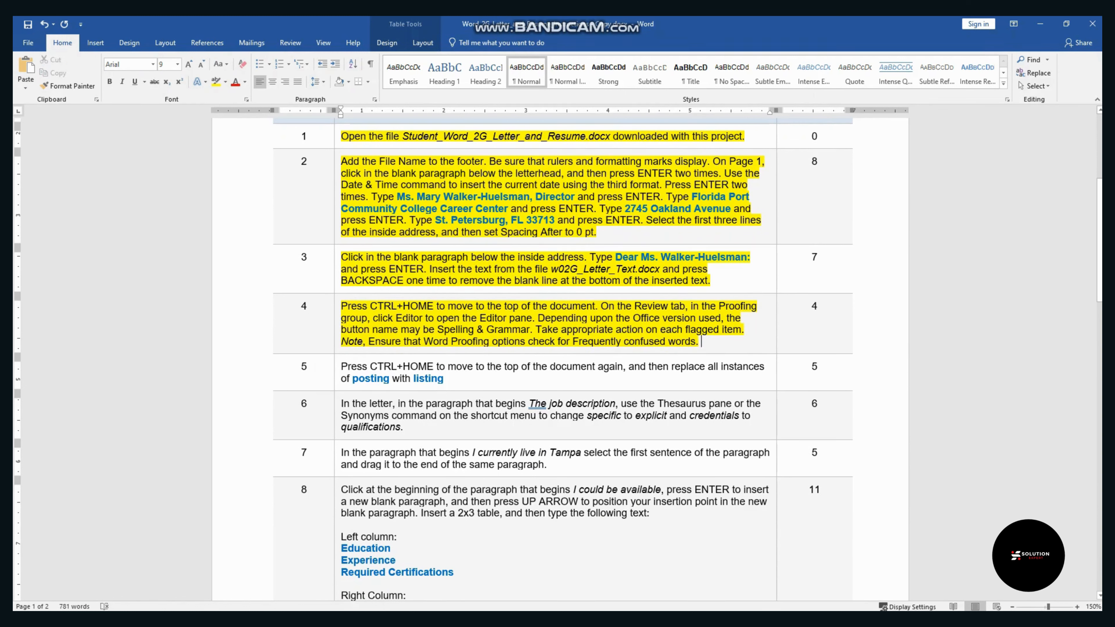
Step: Return to the letter and spell-check it, accepting the surname's capitalization, "website", "would", "format" and "would" as corrections and ignoring "ACiT" once
key(alt+Tab)
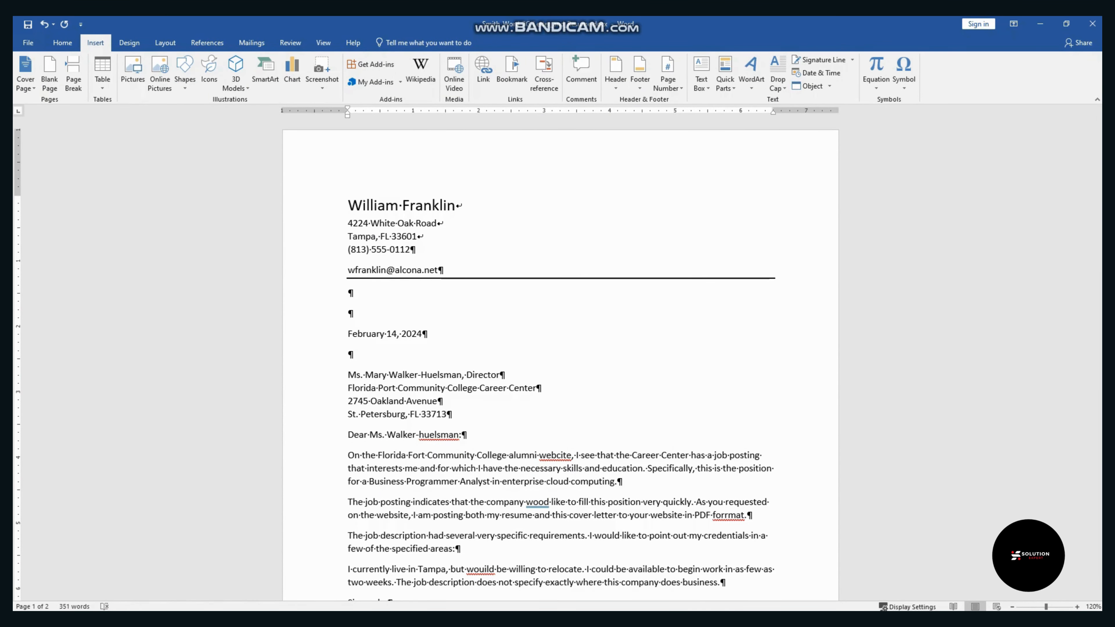
click(290, 43)
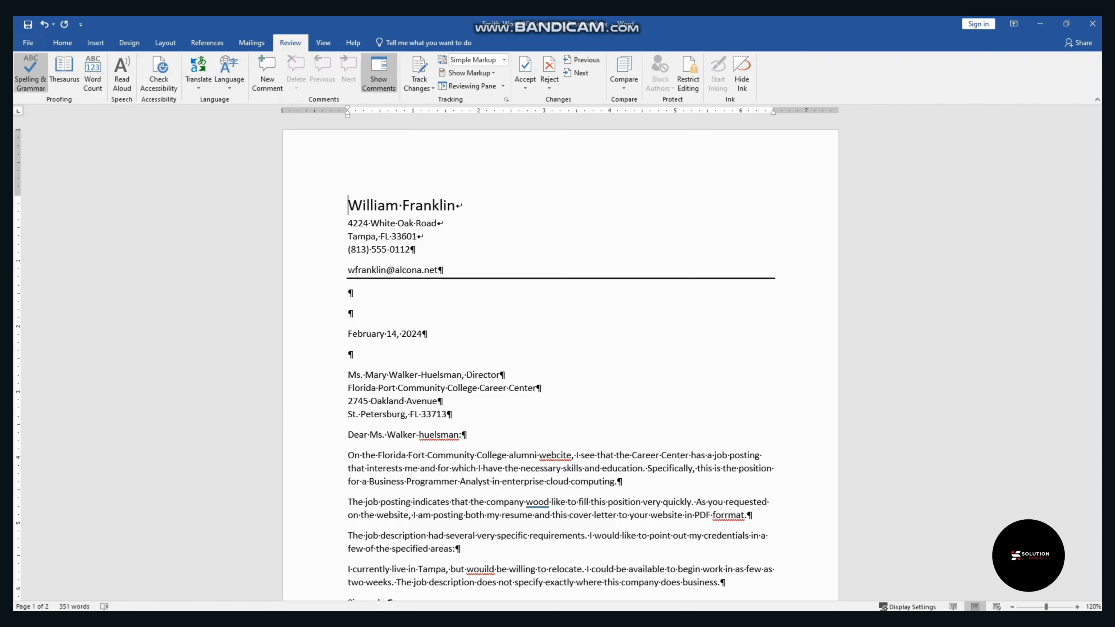
click(30, 72)
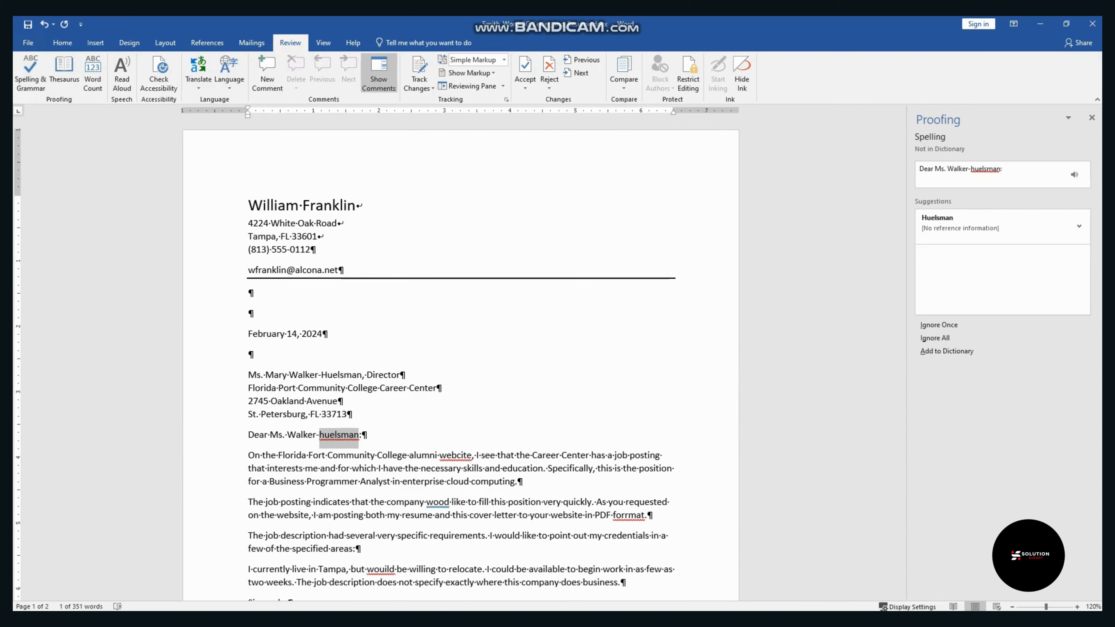
click(992, 226)
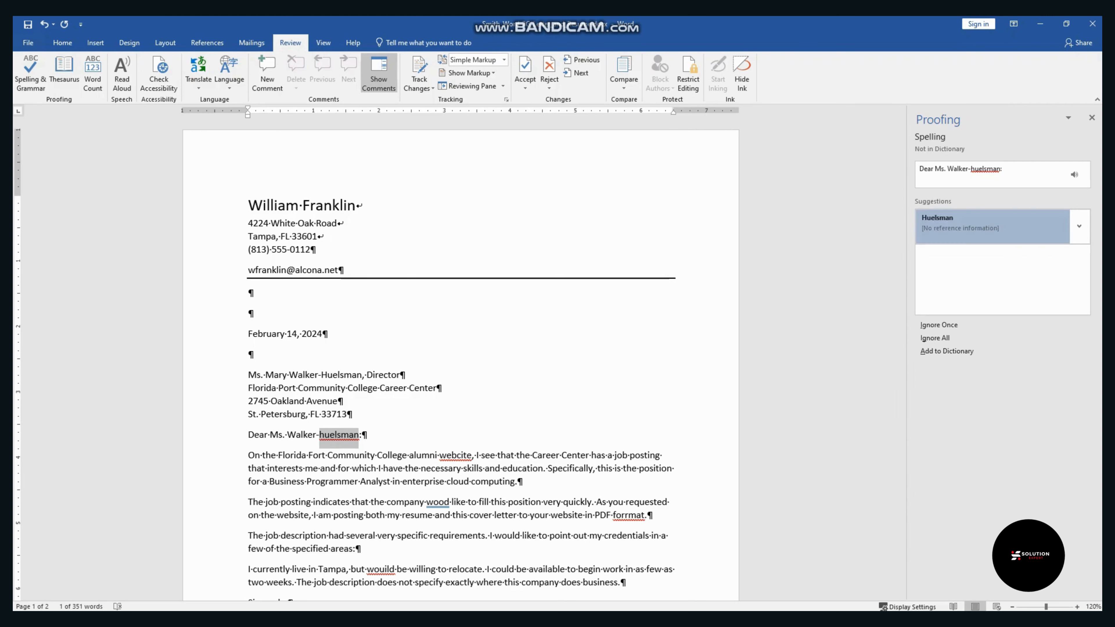
click(992, 226)
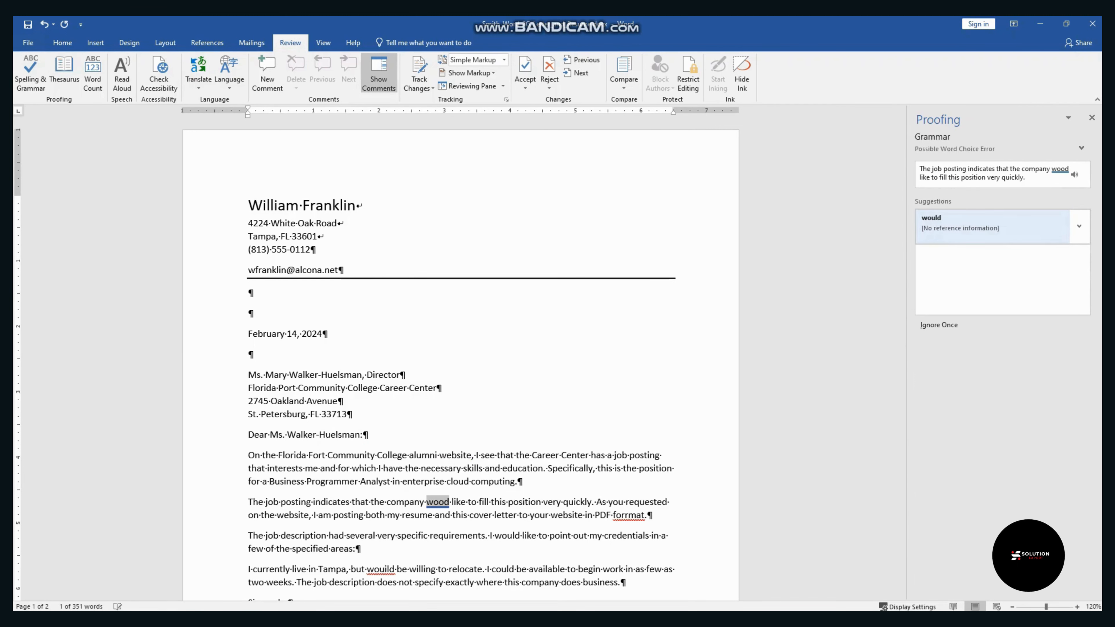
click(992, 227)
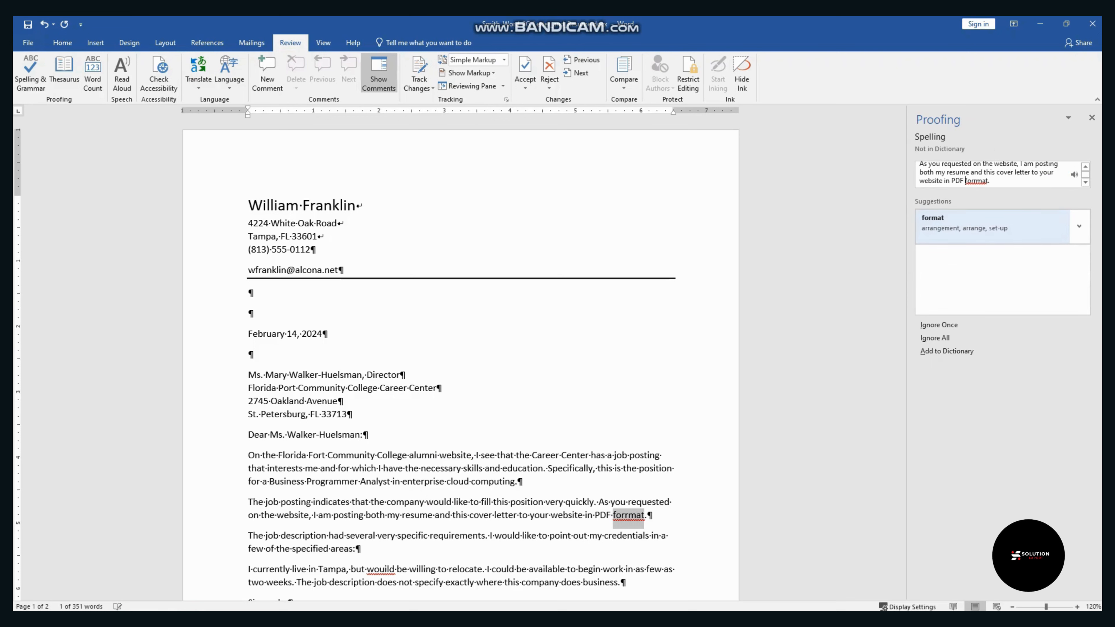
click(992, 226)
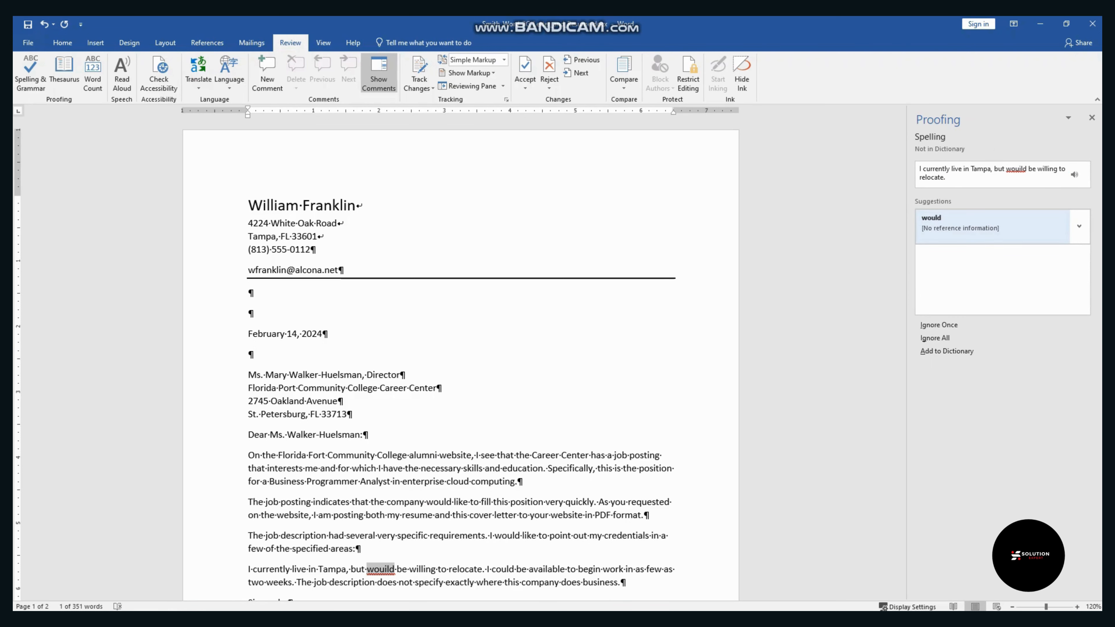
click(993, 226)
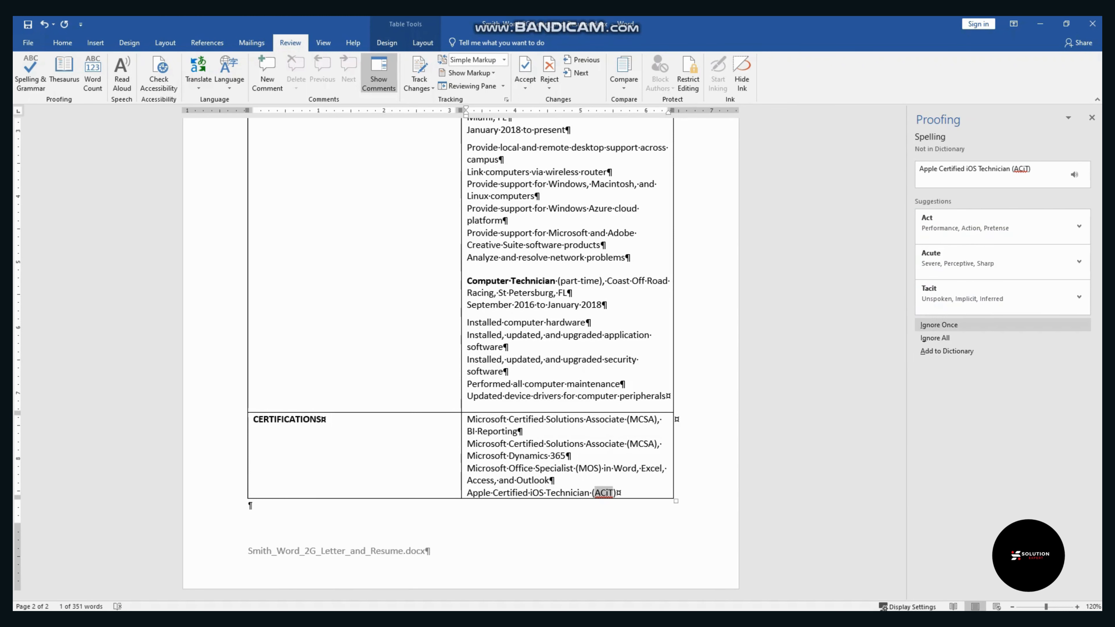
click(939, 324)
click(564, 352)
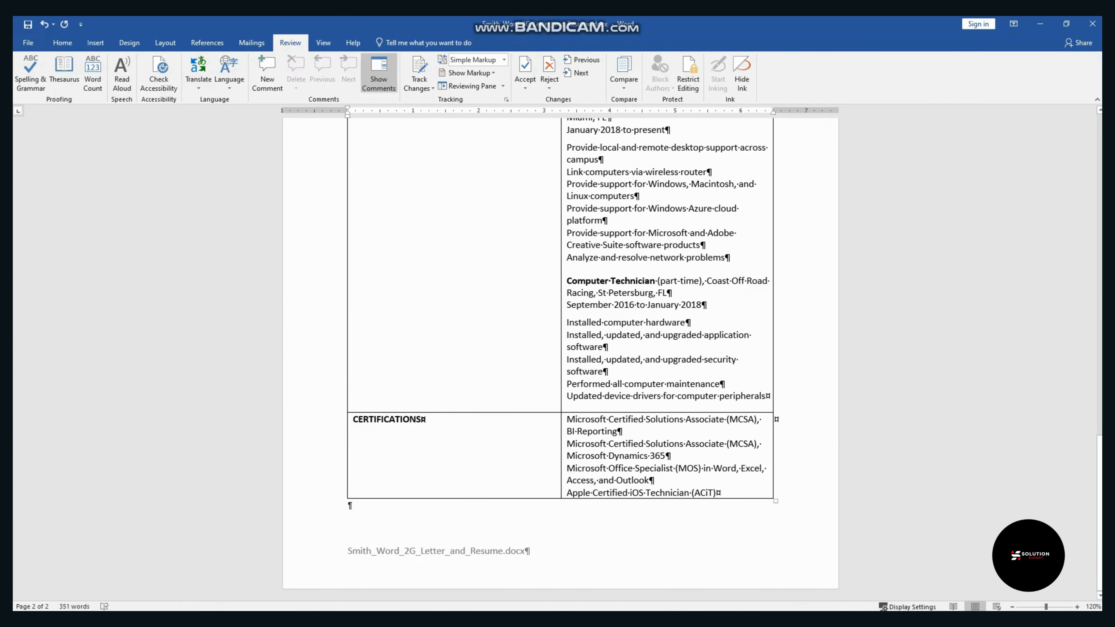
Step: Switch to the instructions document and highlight the step 5 instructions in yellow
key(alt+Tab)
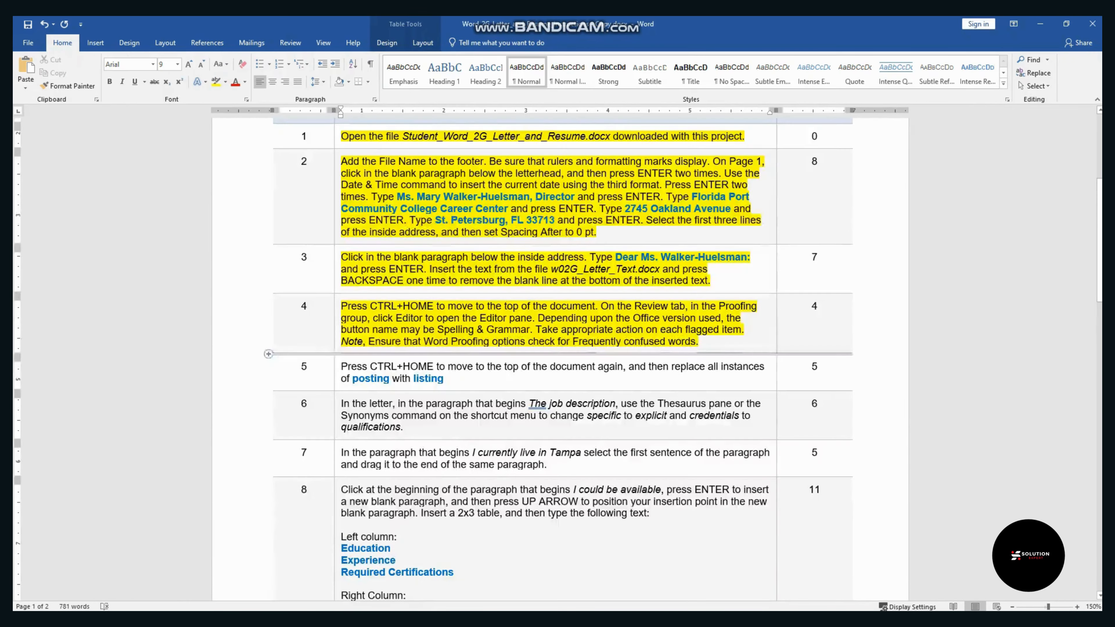
scroll(560, 360, down, 3)
drag(341, 244, 444, 256)
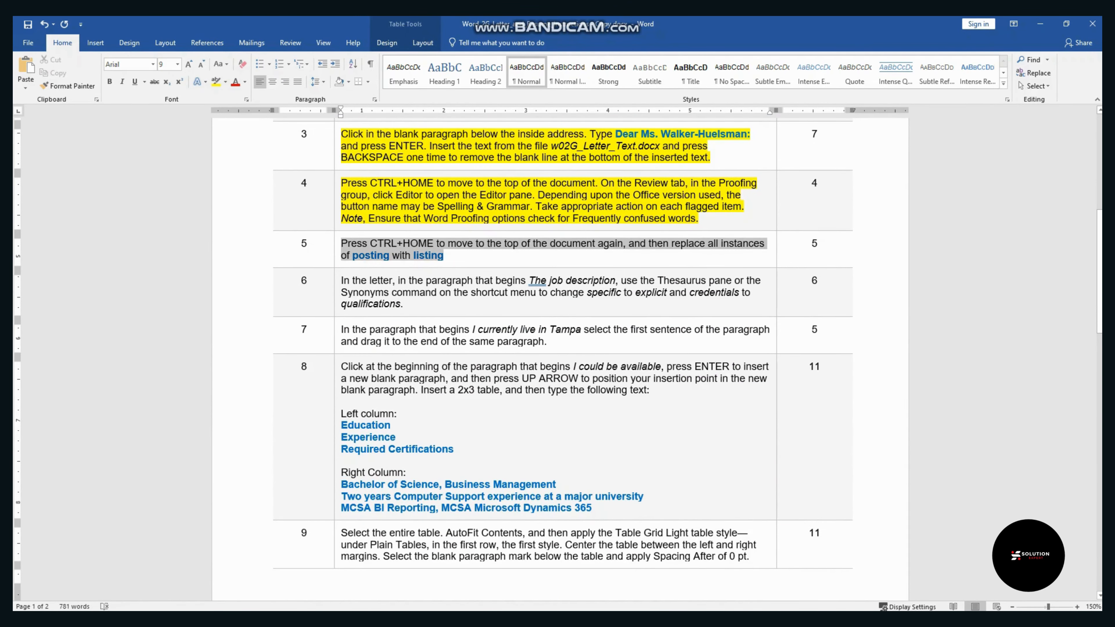
click(487, 237)
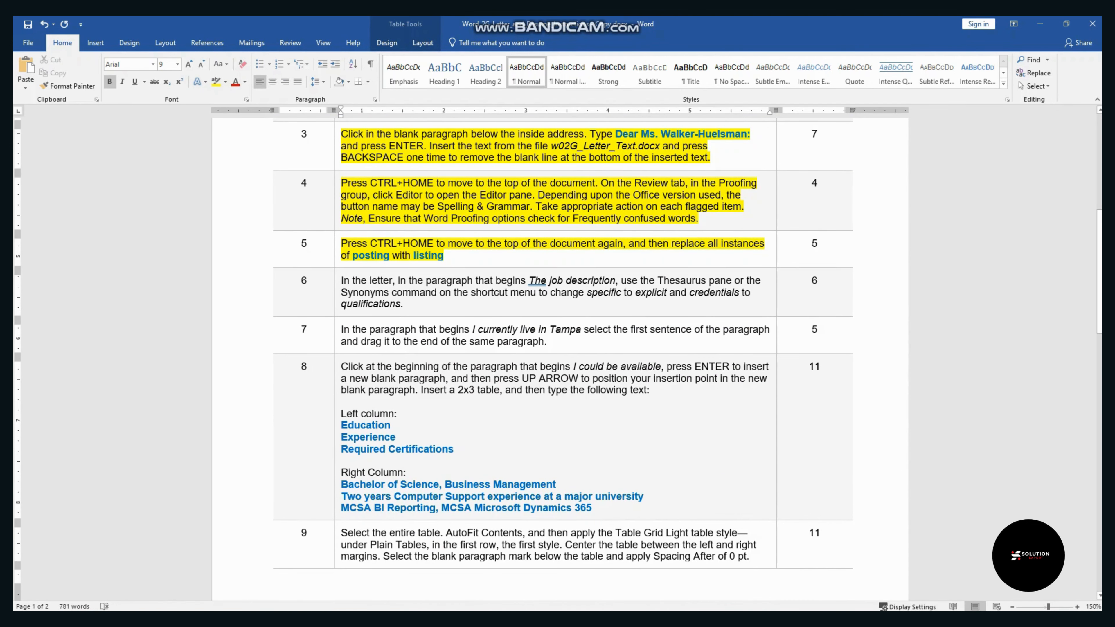
Step: Return to the beginning of the letter and replace all instances of "posting" with "listing"
key(alt+Tab)
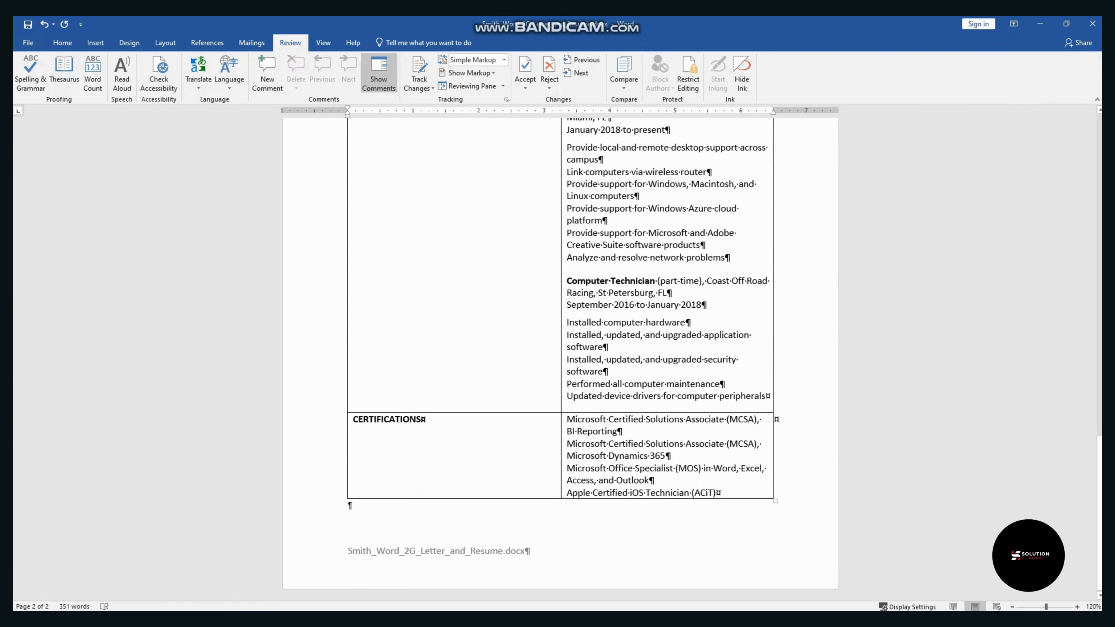
key(ctrl+Home)
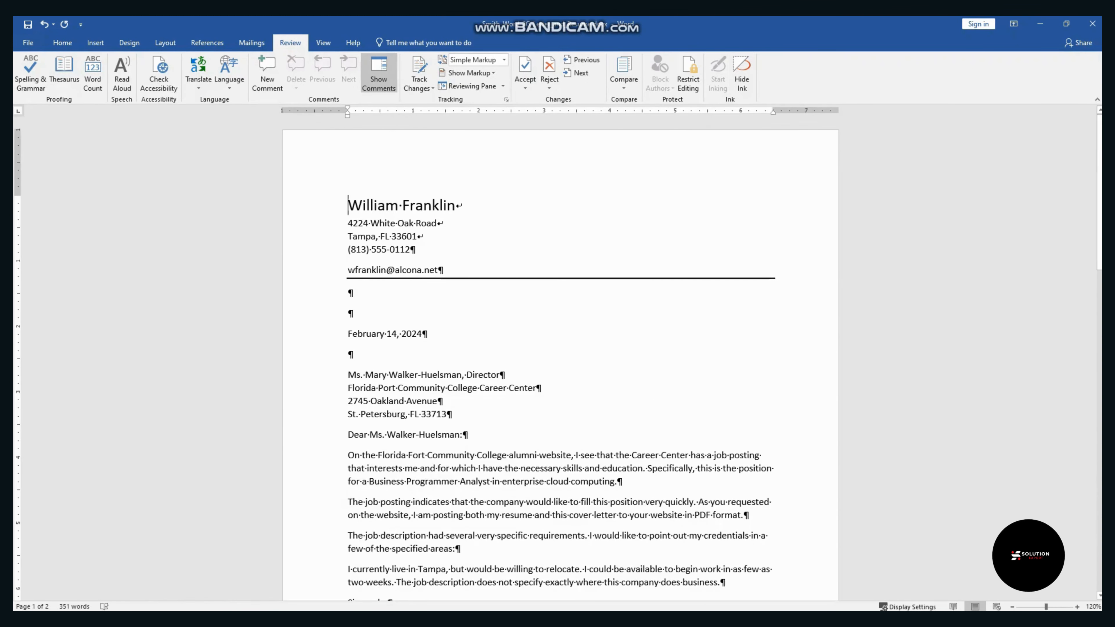
click(62, 43)
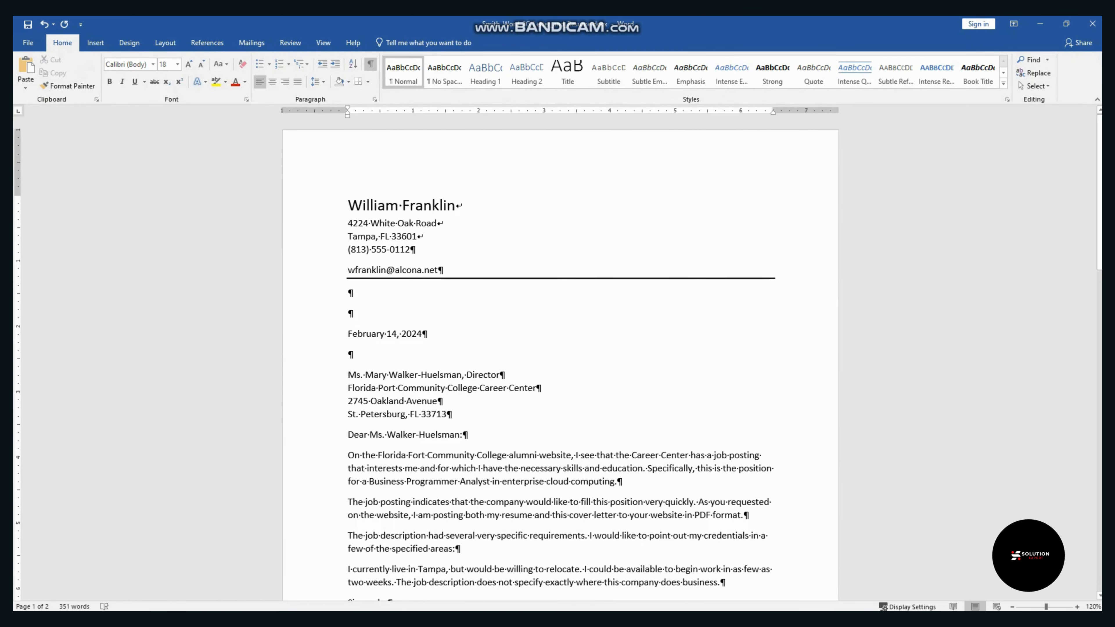
click(1034, 72)
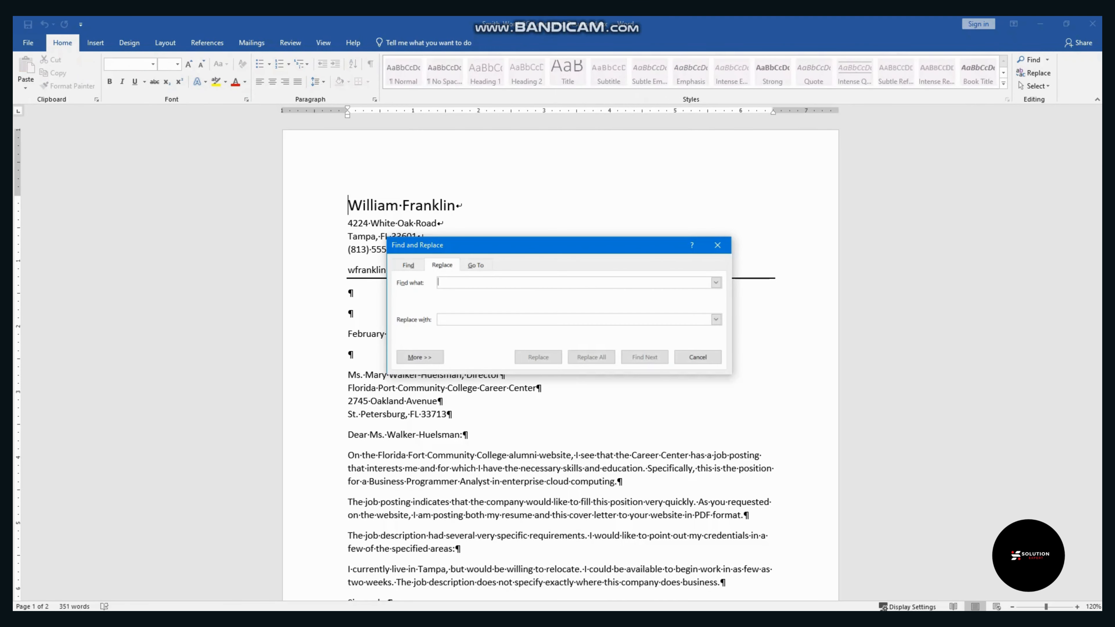
text(postin)
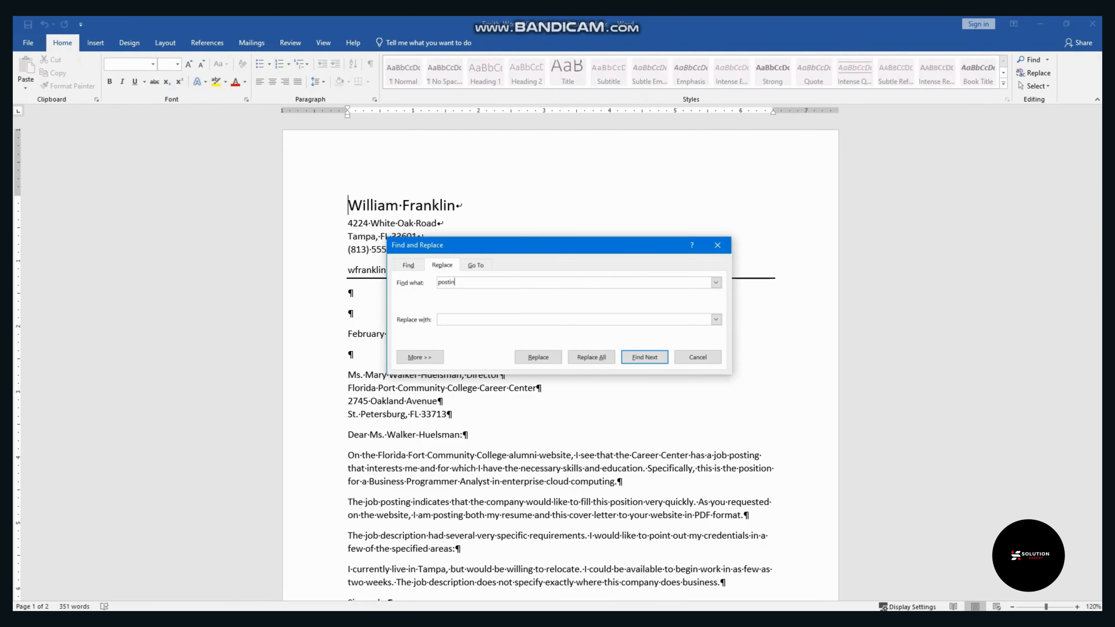
text(glisting)
click(592, 357)
click(564, 352)
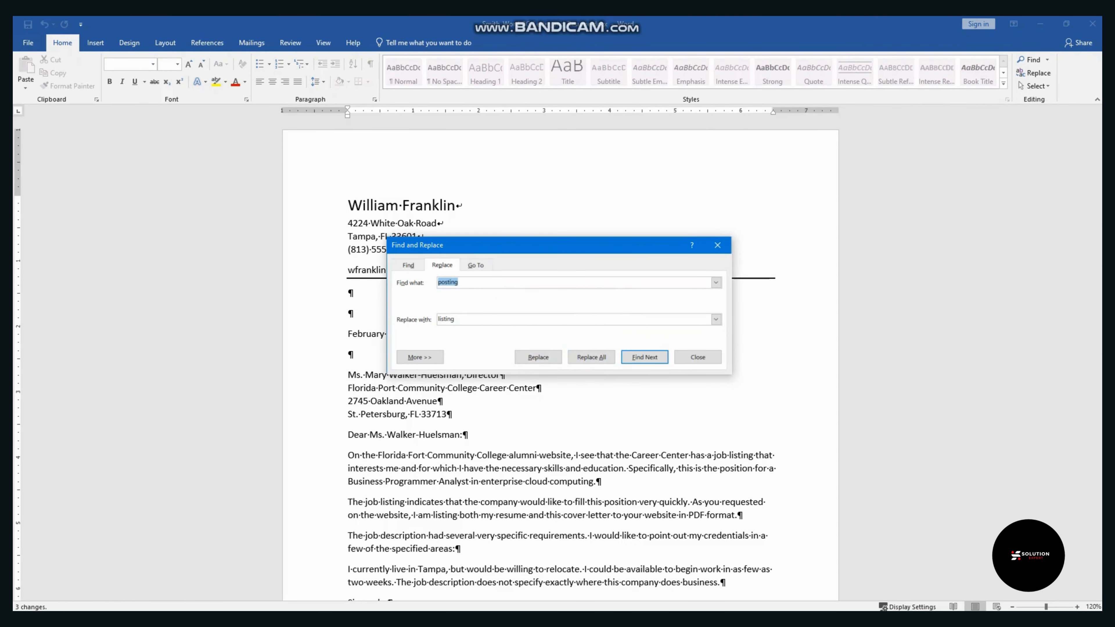
key(Escape)
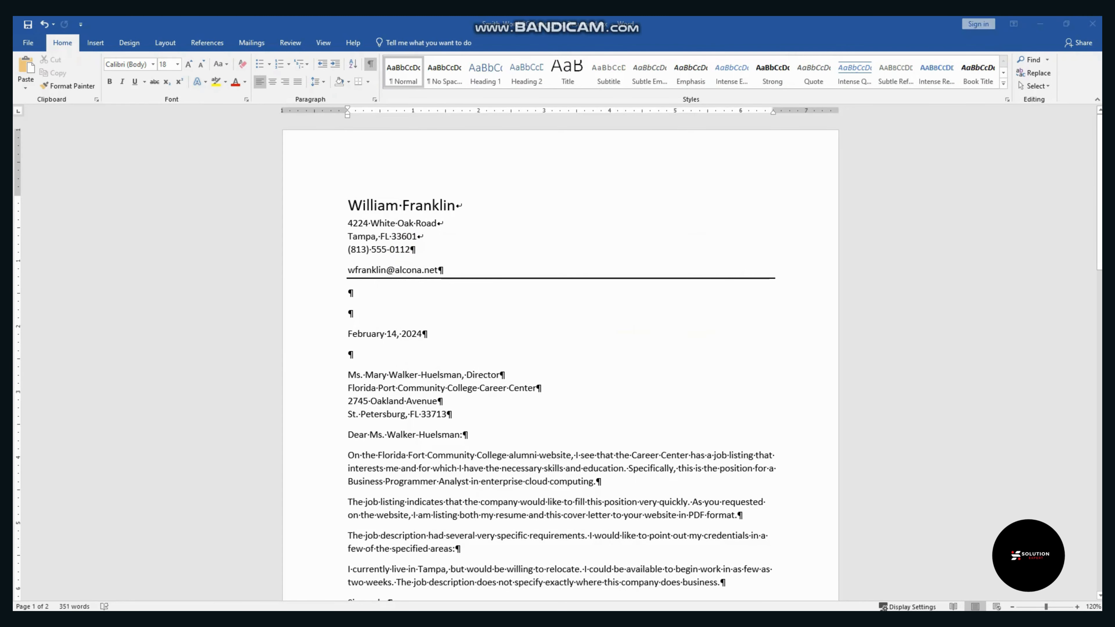
Step: Switch to the instructions document and highlight the step 6 instructions in yellow
key(alt+Tab)
drag(341, 280, 404, 304)
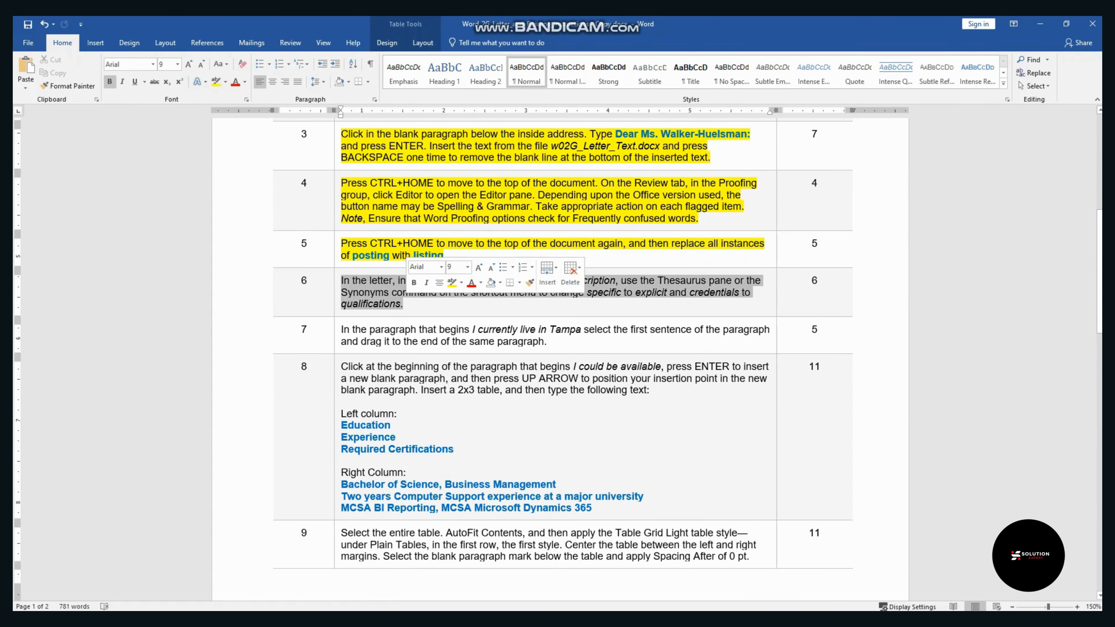
click(452, 283)
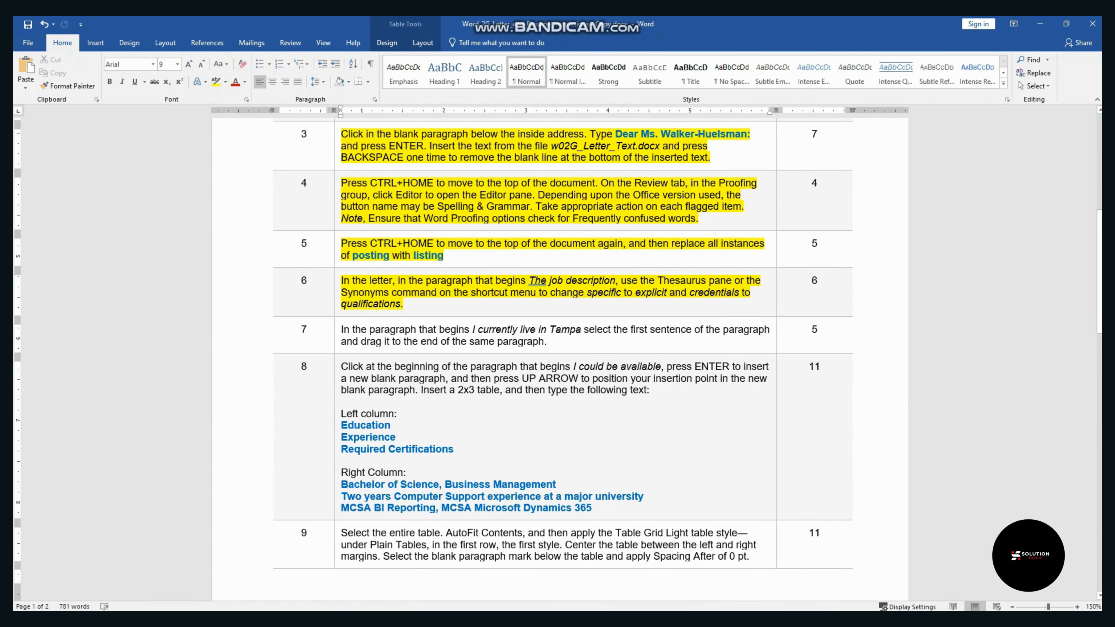
Step: Return to the letter and use the Thesaurus to replace "specific" with "explicit" in the paragraph beginning "The job description"
key(alt+Tab)
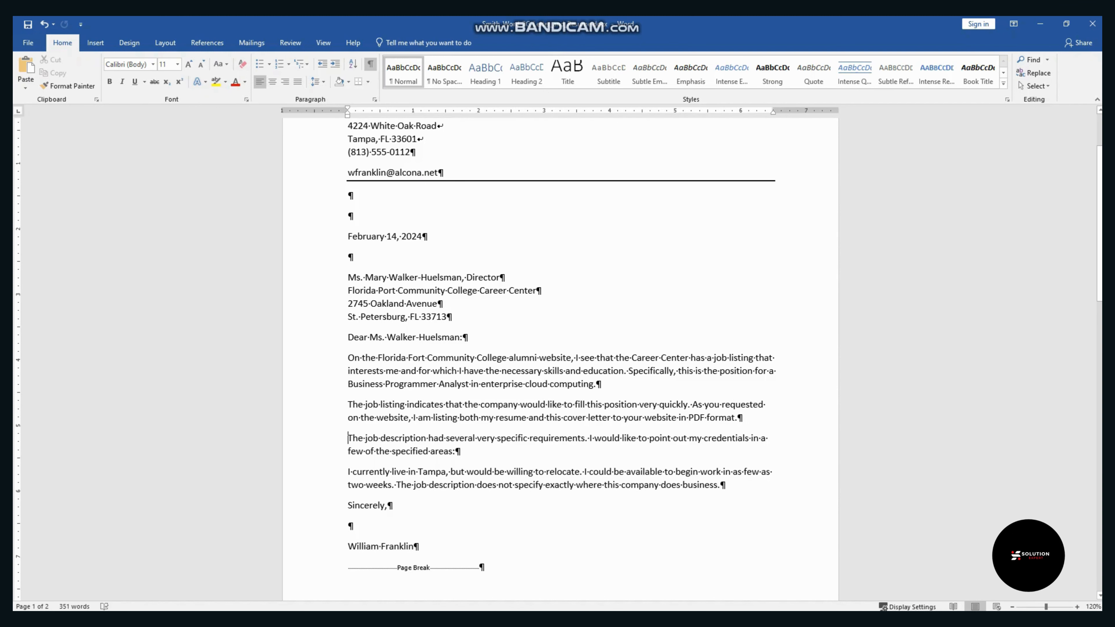
double_click(510, 438)
click(290, 43)
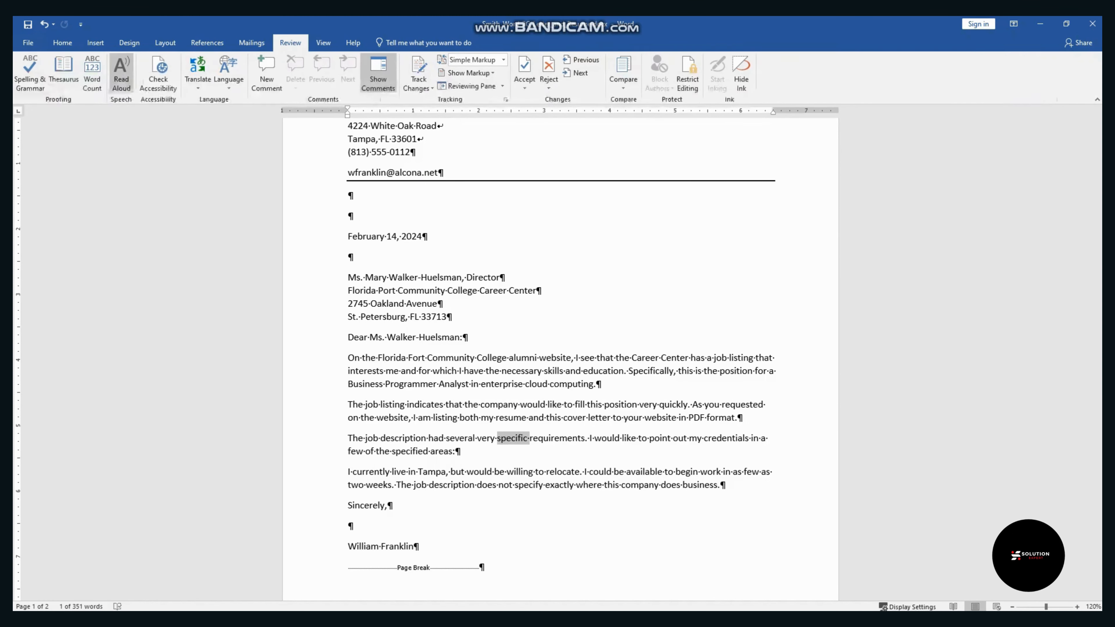
click(64, 73)
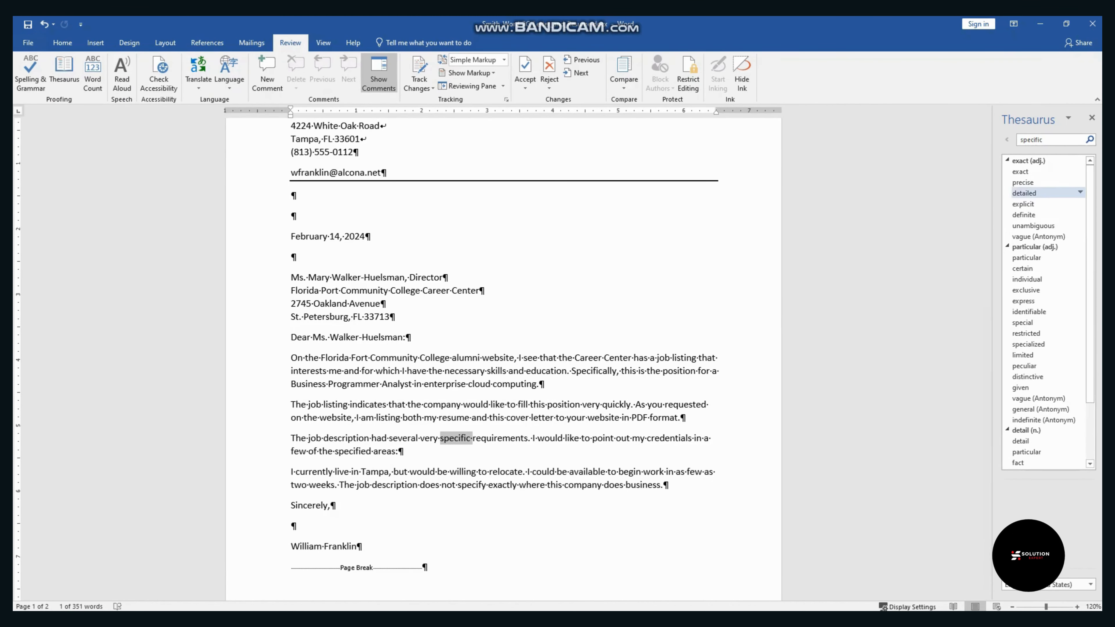
click(1079, 203)
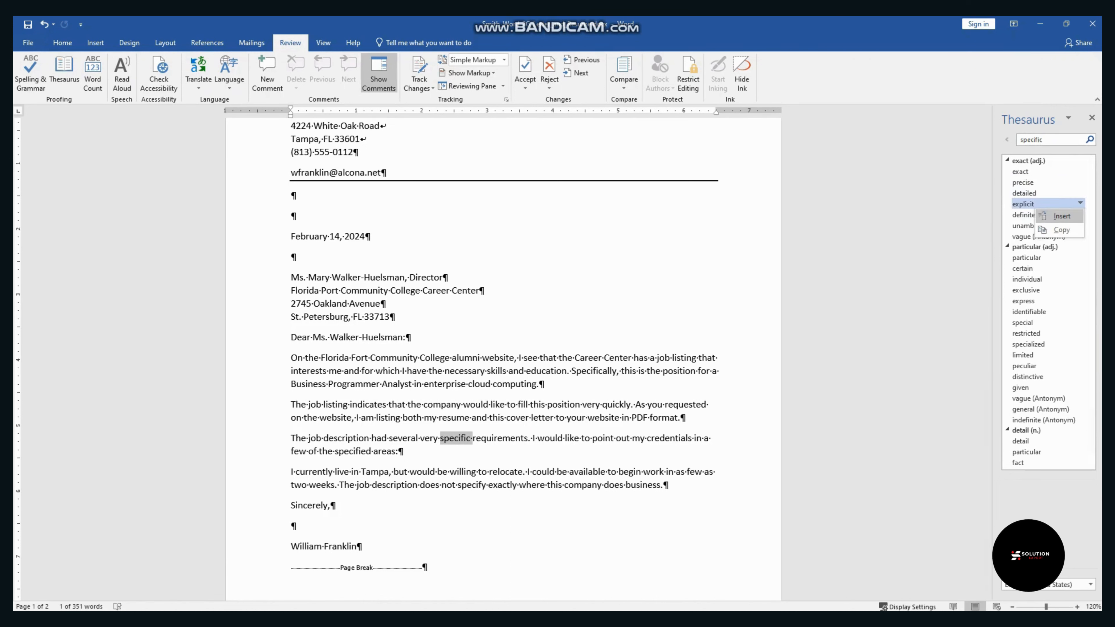
click(1053, 215)
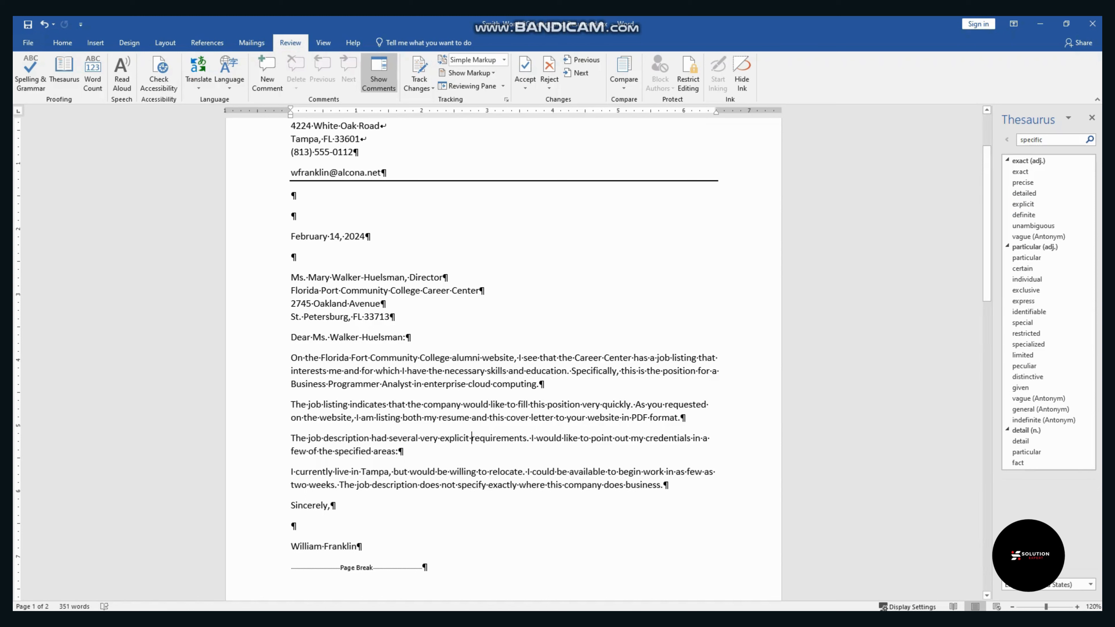
Step: Use the Thesaurus to replace "credentials" with "qualifications" in the paragraph beginning "The job description", and save the letter
double_click(668, 438)
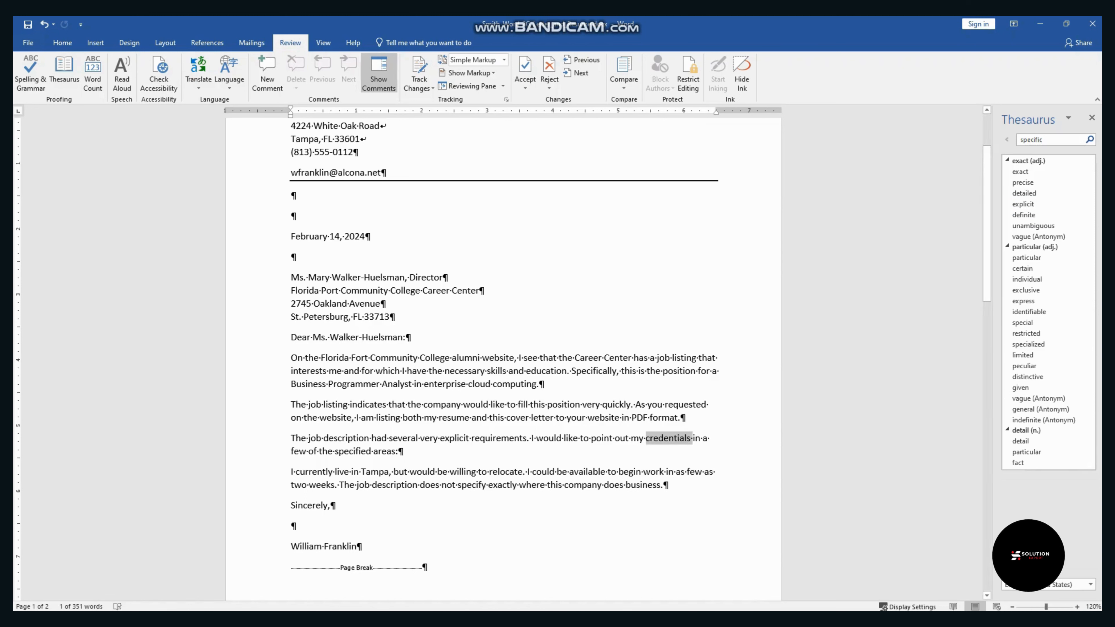
scroll(1044, 419, down, 2)
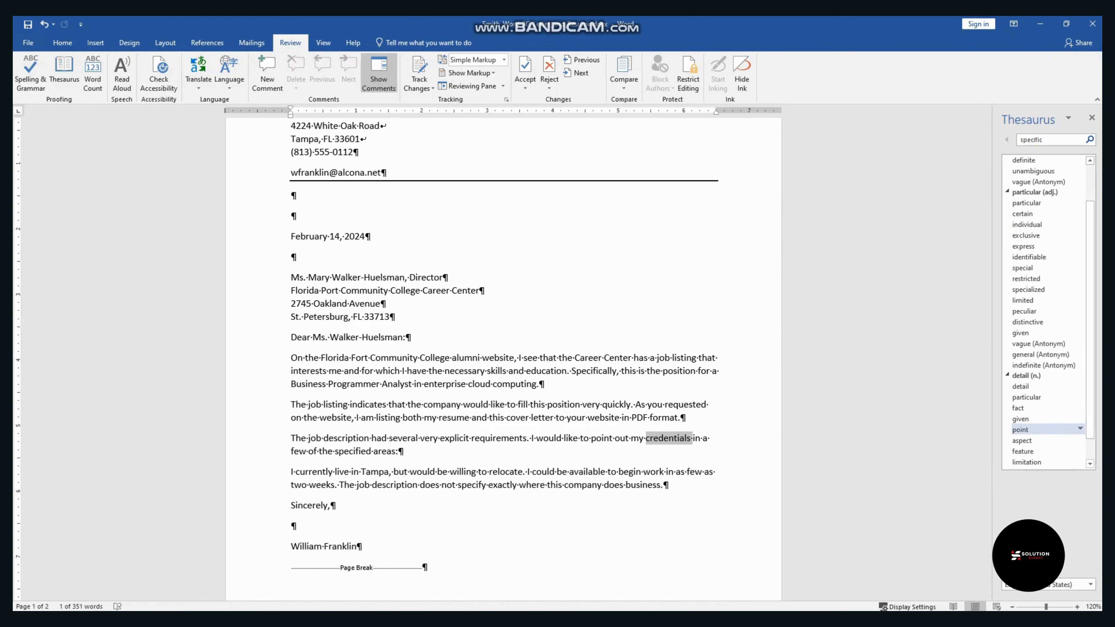
scroll(1045, 420, up, 2)
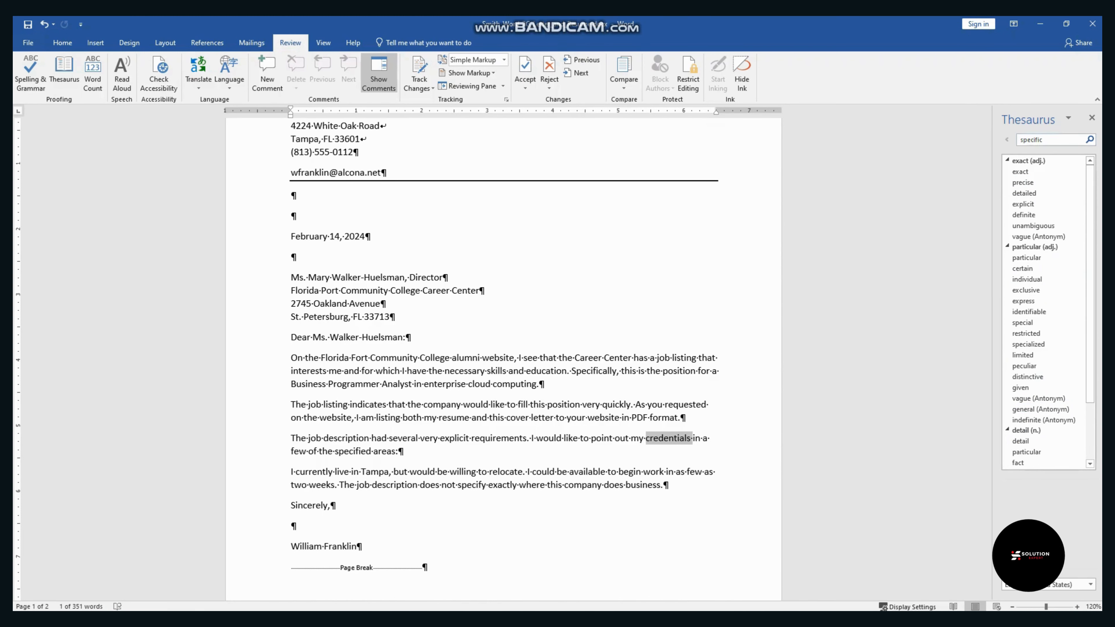
click(1092, 117)
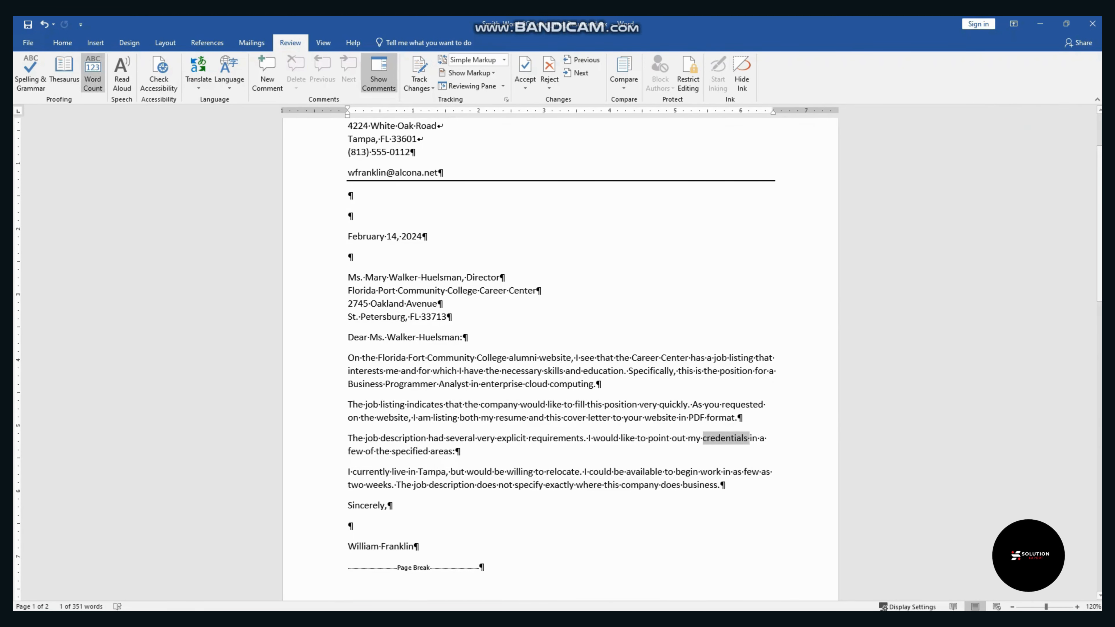
click(64, 70)
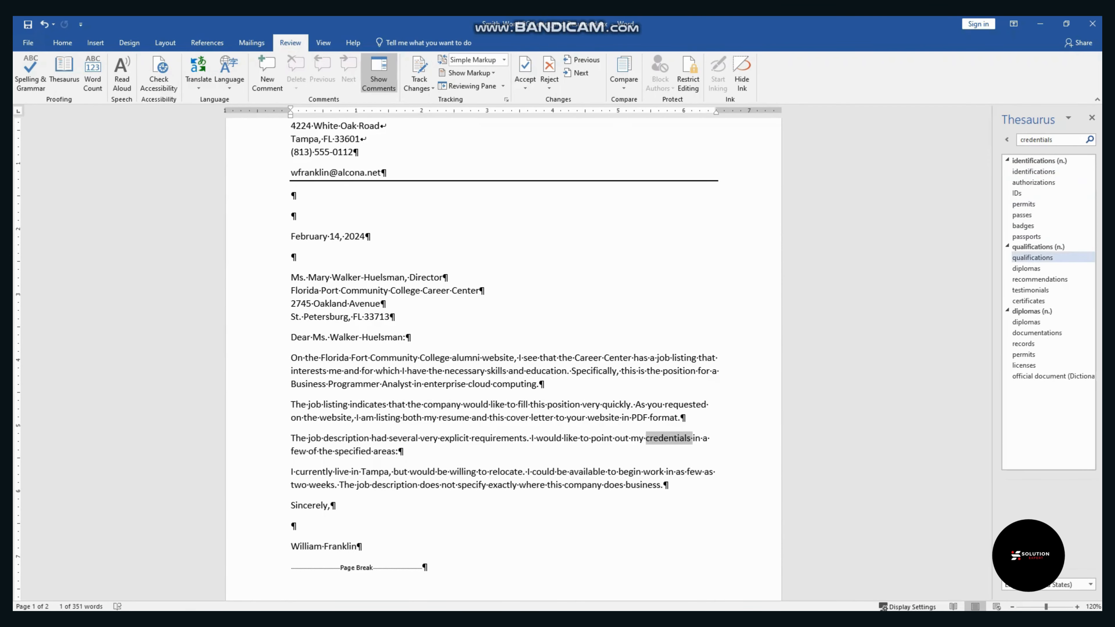
click(1090, 256)
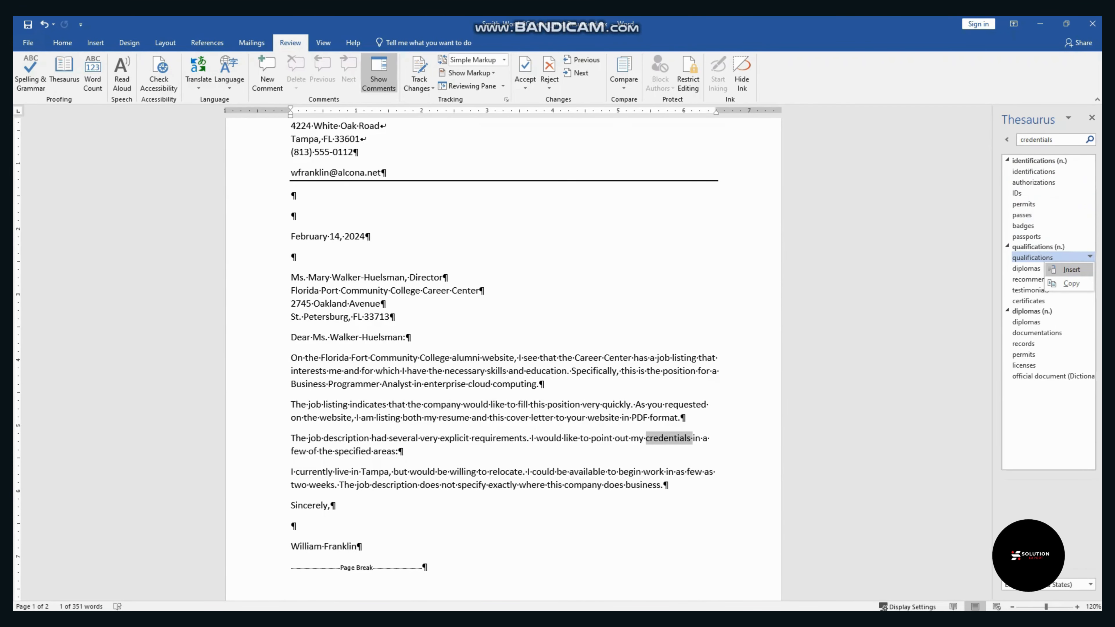
click(1071, 269)
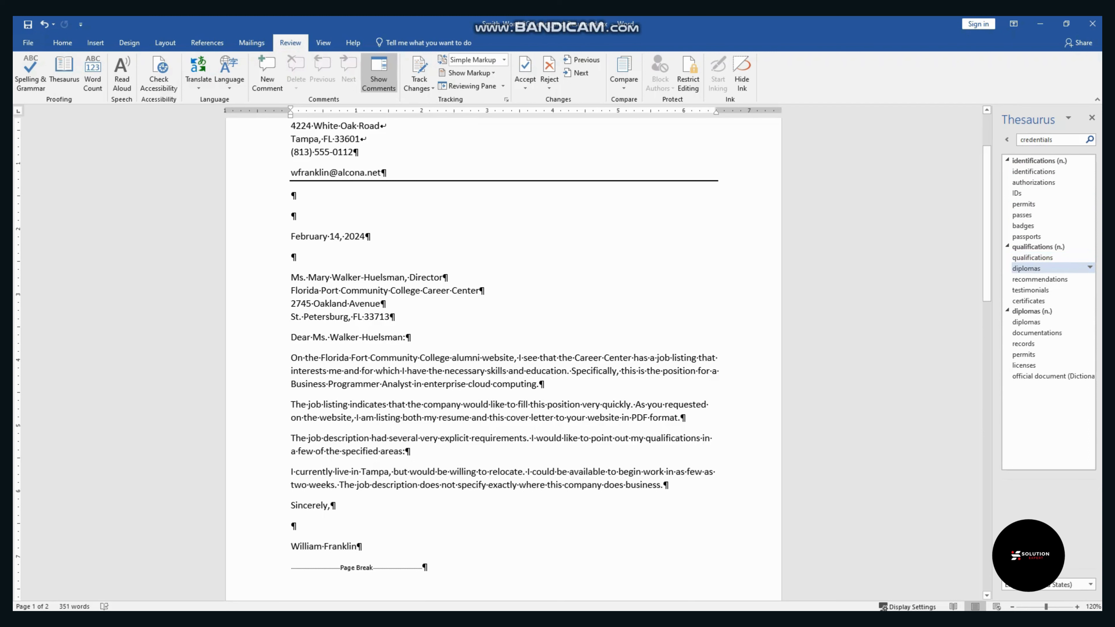
click(1092, 118)
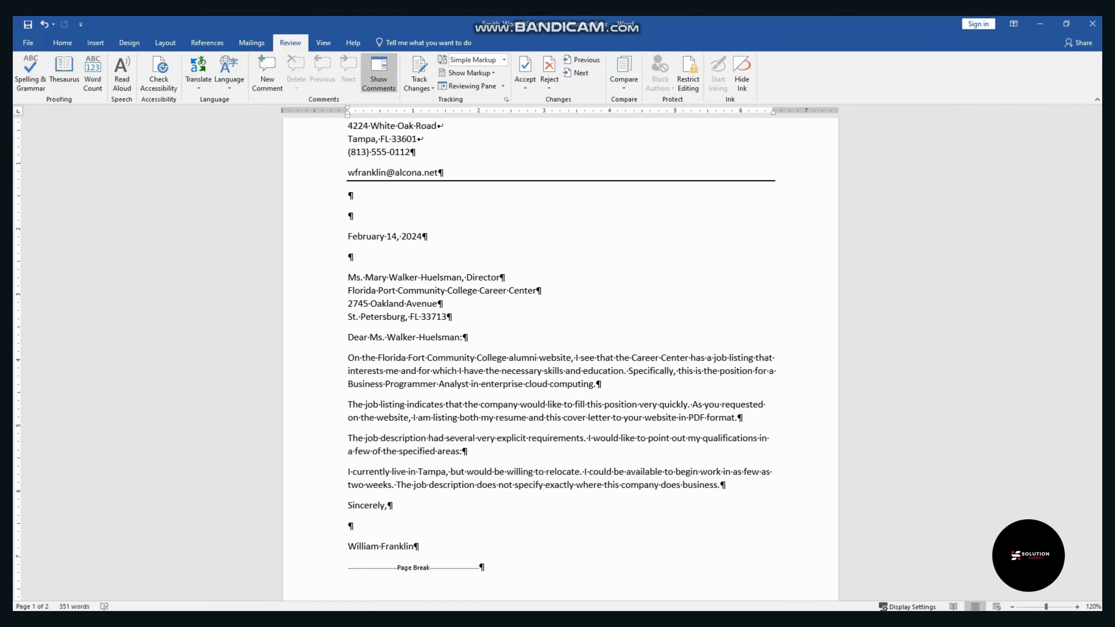
key(ctrl+s)
Step: Switch to the instructions document and highlight the step 7 instructions in yellow
key(alt+Tab)
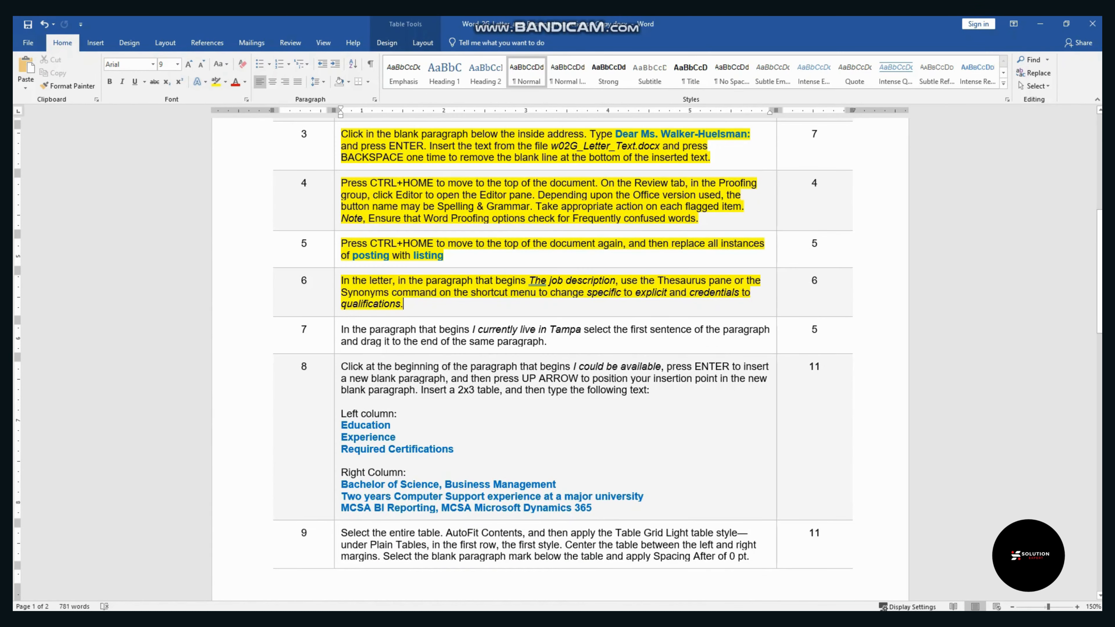
scroll(341, 290, down, 1)
drag(341, 288, 546, 301)
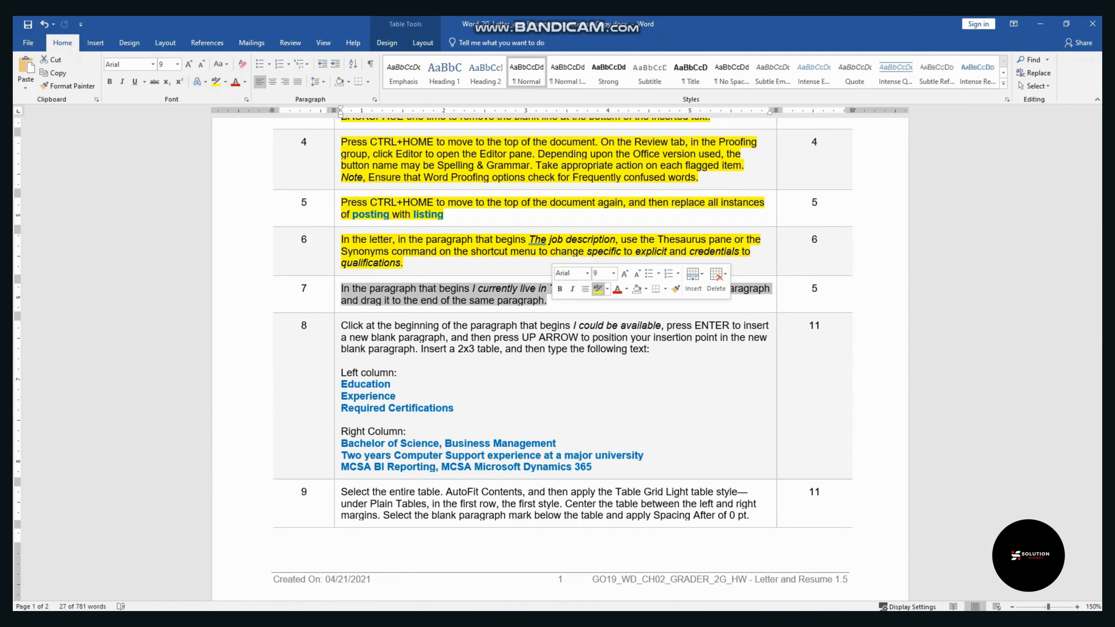
click(597, 289)
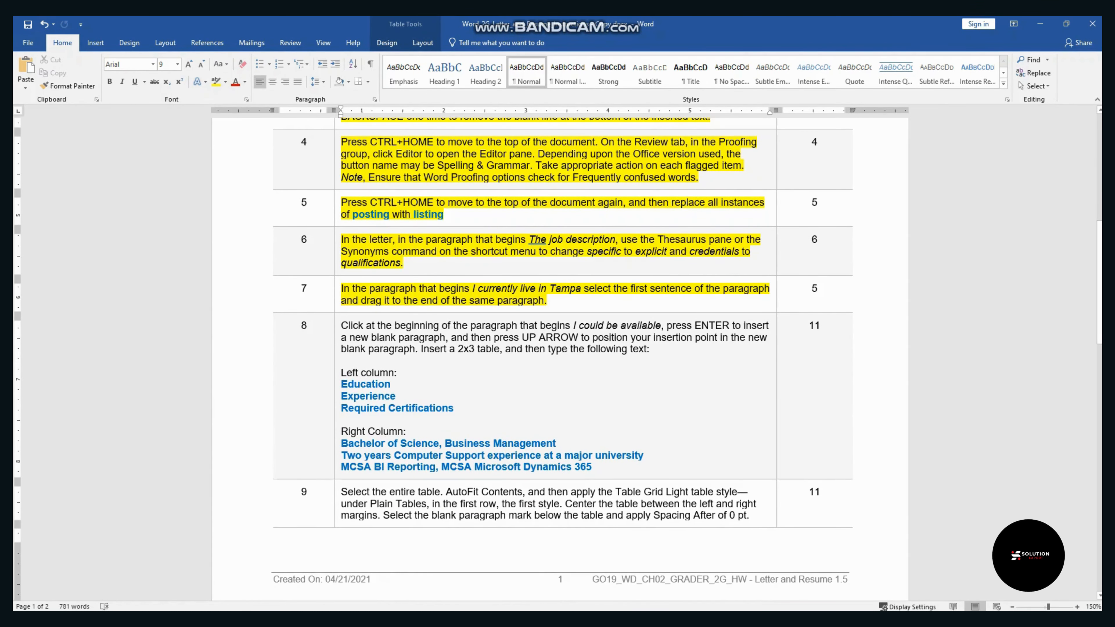
Step: Return to the letter and move the sentence beginning "I currently live in Tampa" to the end of its paragraph
key(alt+Tab)
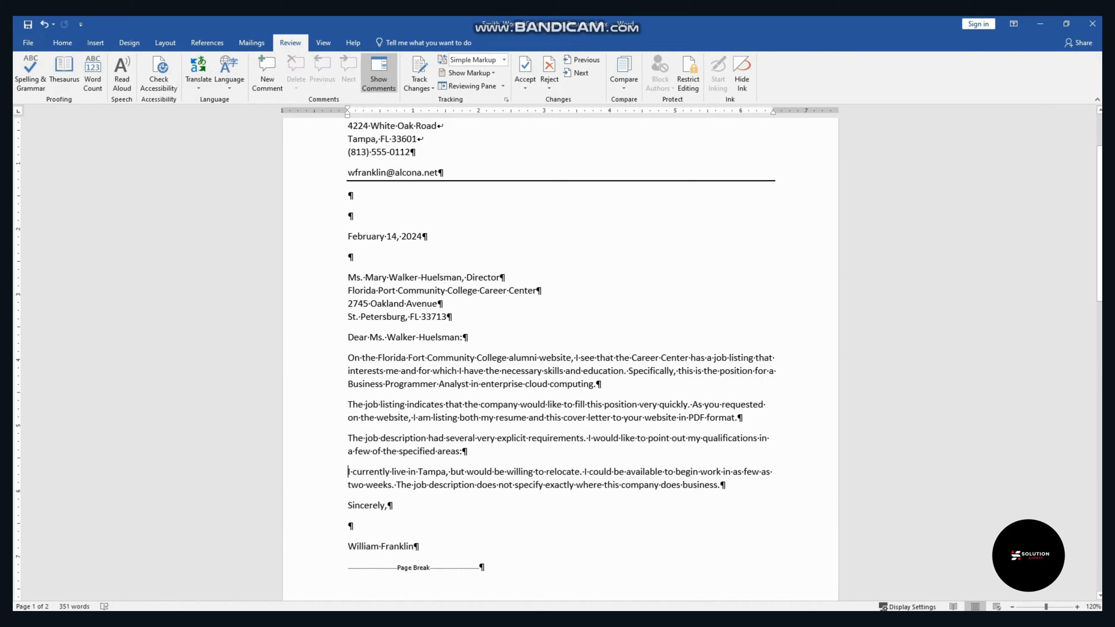
key(ctrl+shift+Right)
key(ctrl+shift+Right)
key(ctrl+shift+Right)
key(ctrl+shift+Right)
key(ctrl+shift+Right)
key(ctrl+shift+Right)
key(ctrl+shift+Right)
key(ctrl+shift+Right)
key(ctrl+shift+Right)
key(ctrl+shift+Right)
key(ctrl+shift+Right)
key(ctrl+shift+Right)
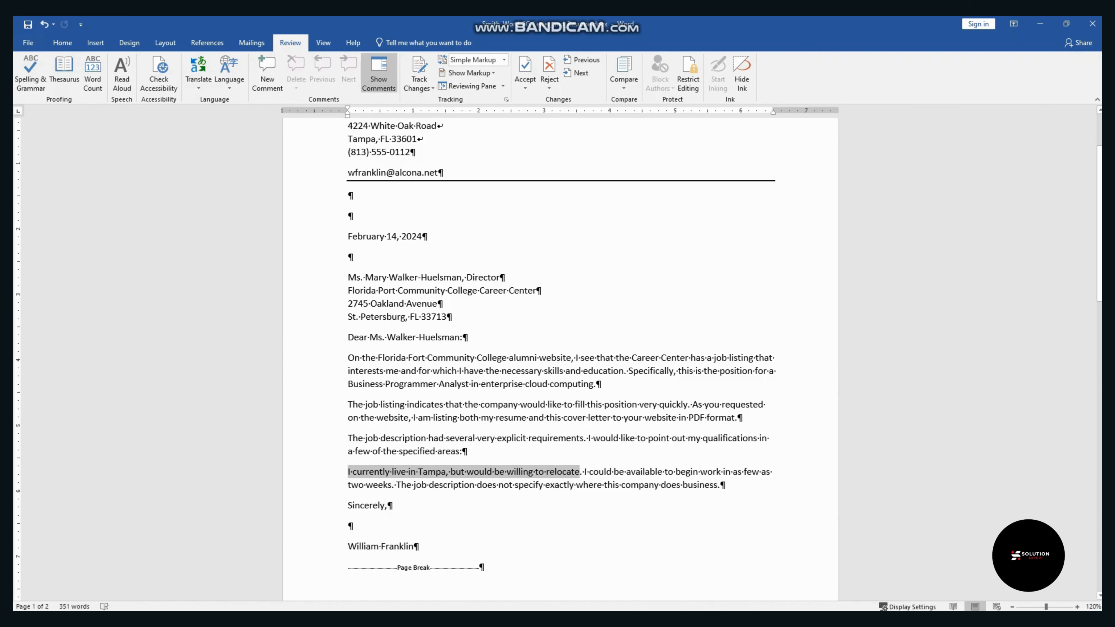
key(shift+Right)
key(shift+Right)
key(ctrl+c)
key(F2)
key(End)
key(Return)
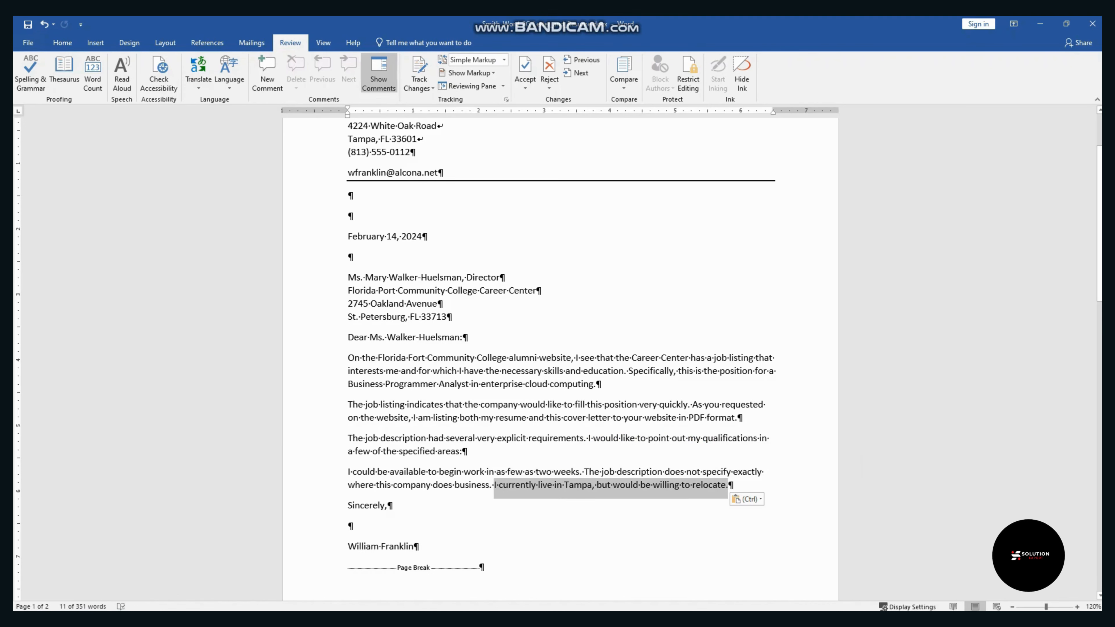
Step: Switch to the instructions document and highlight the step 8 instructions in yellow
key(alt+Tab)
click(398, 372)
scroll(397, 372, down, 3)
triple_click(348, 202)
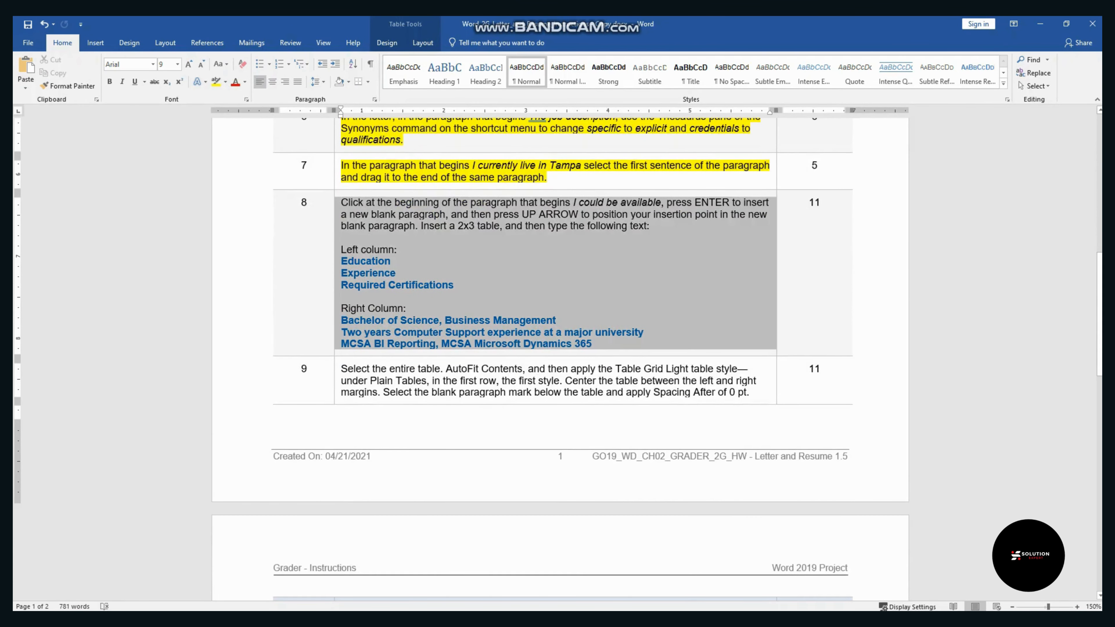
click(449, 231)
click(399, 250)
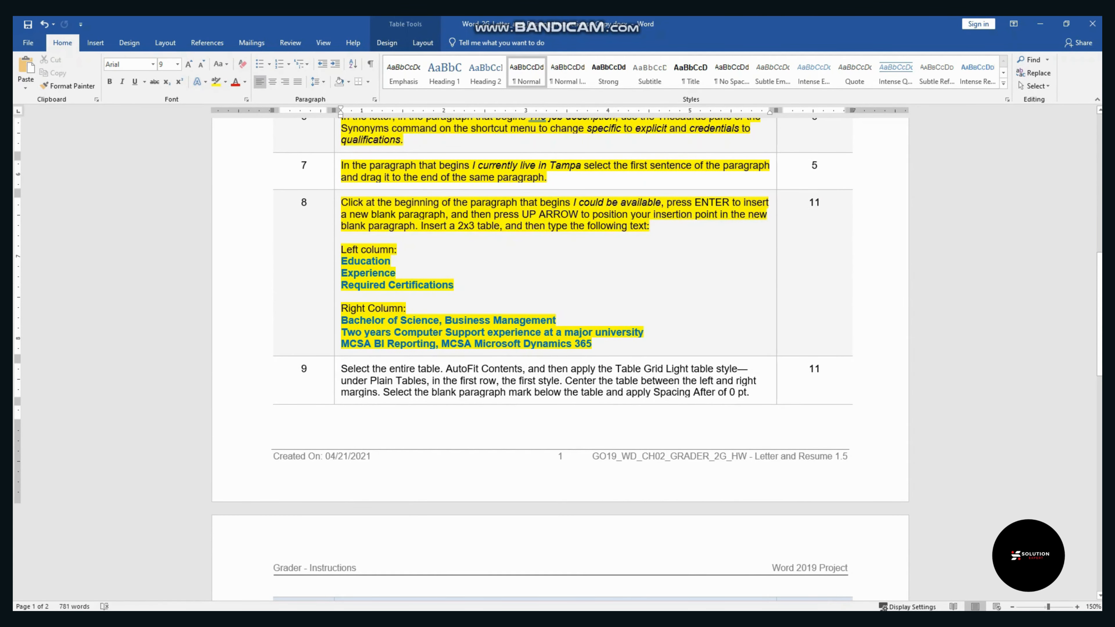
drag(578, 202, 660, 203)
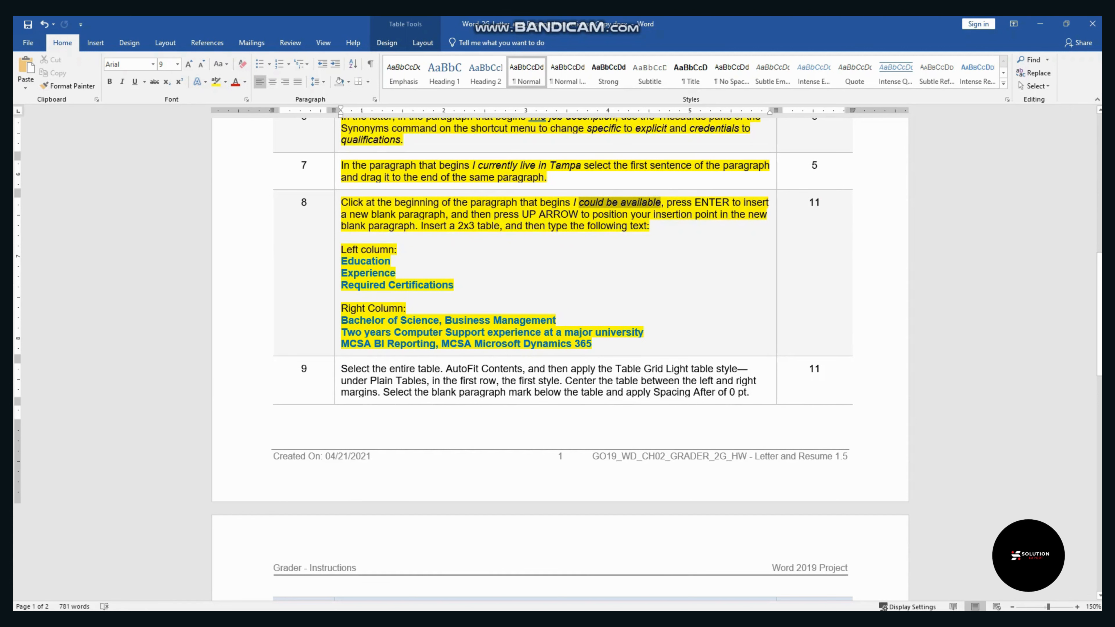
Step: Return to the letter, add a blank paragraph above "I could be available", and insert a table with two columns and three rows there
key(alt+Tab)
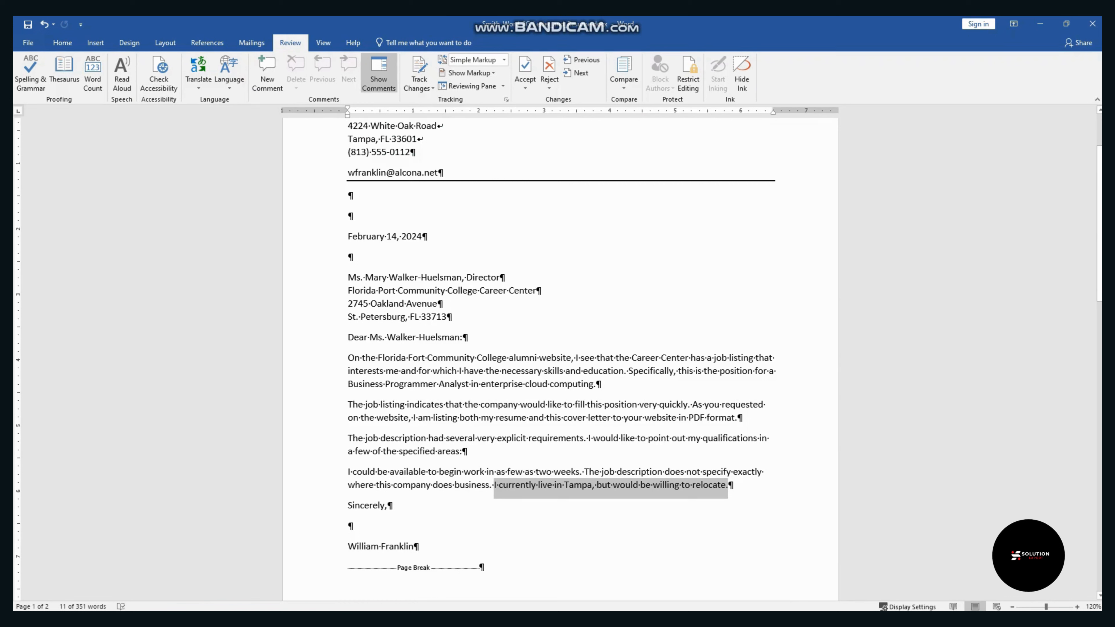
key(ctrl+v)
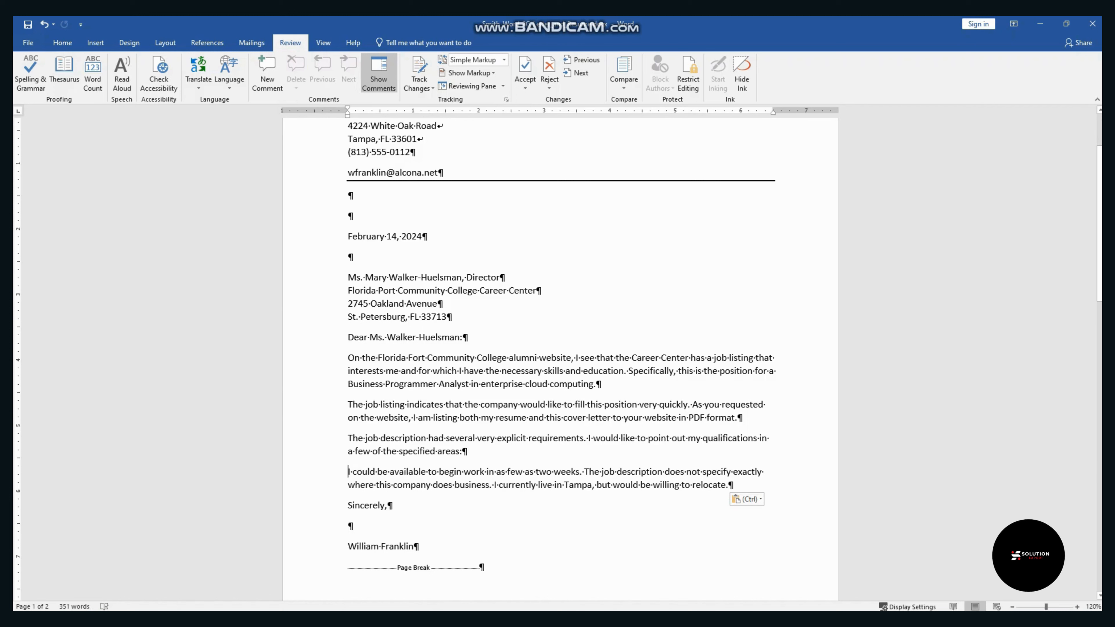
key(Return)
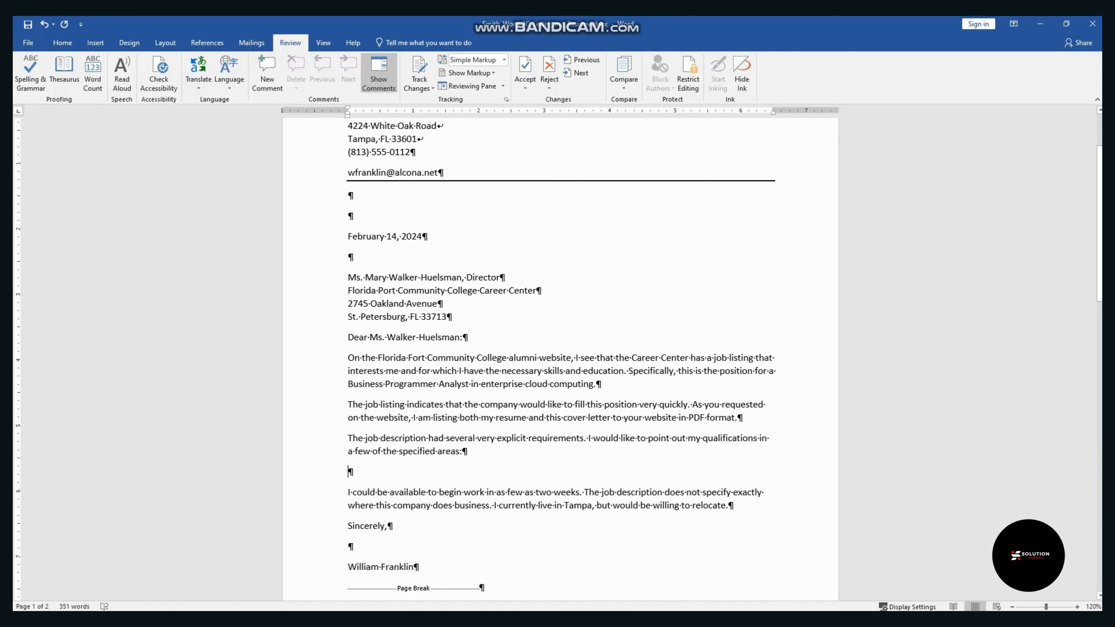
click(95, 43)
click(102, 73)
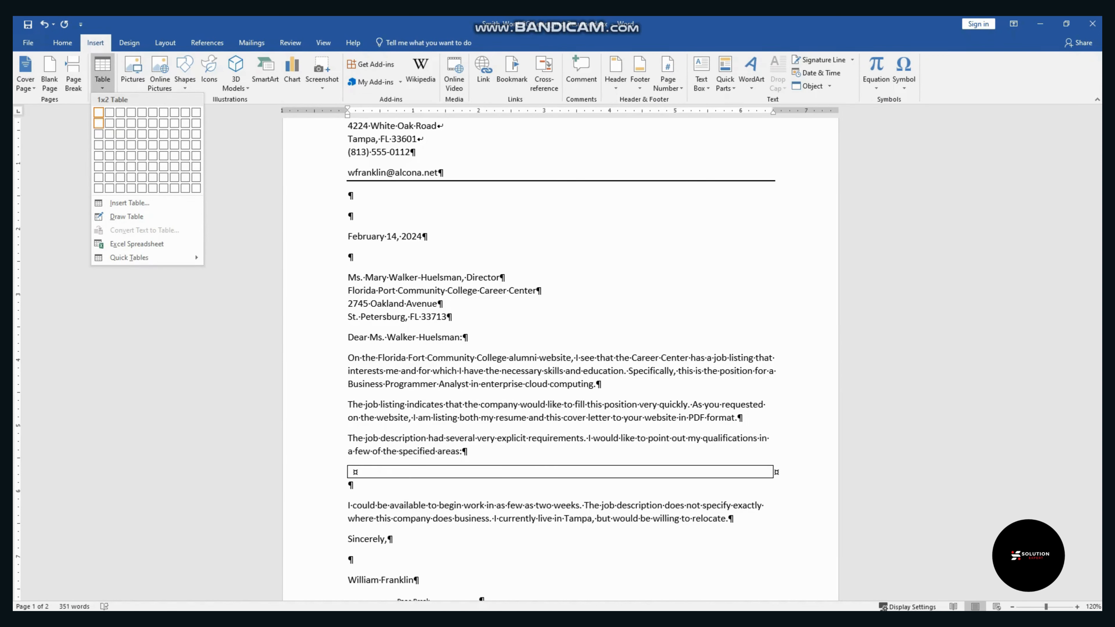
click(109, 134)
Step: Fill the table's left column with "Education", "Experience" and "Required Certifications"
text(Education)
key(Down)
text(Experience)
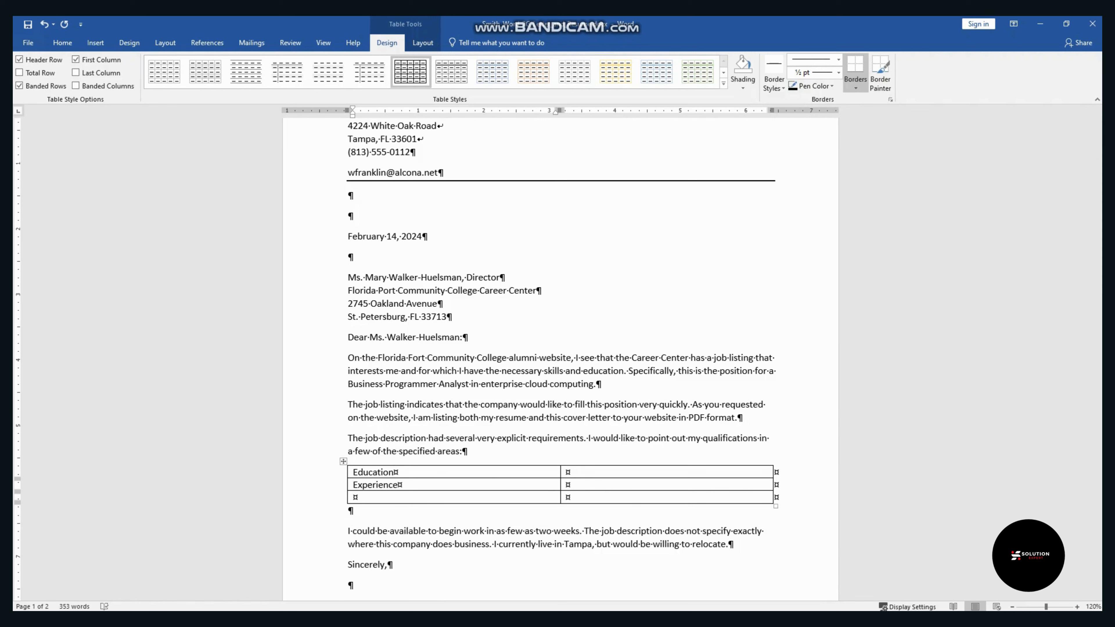
key(Down)
text(Required Certifications)
key(Tab)
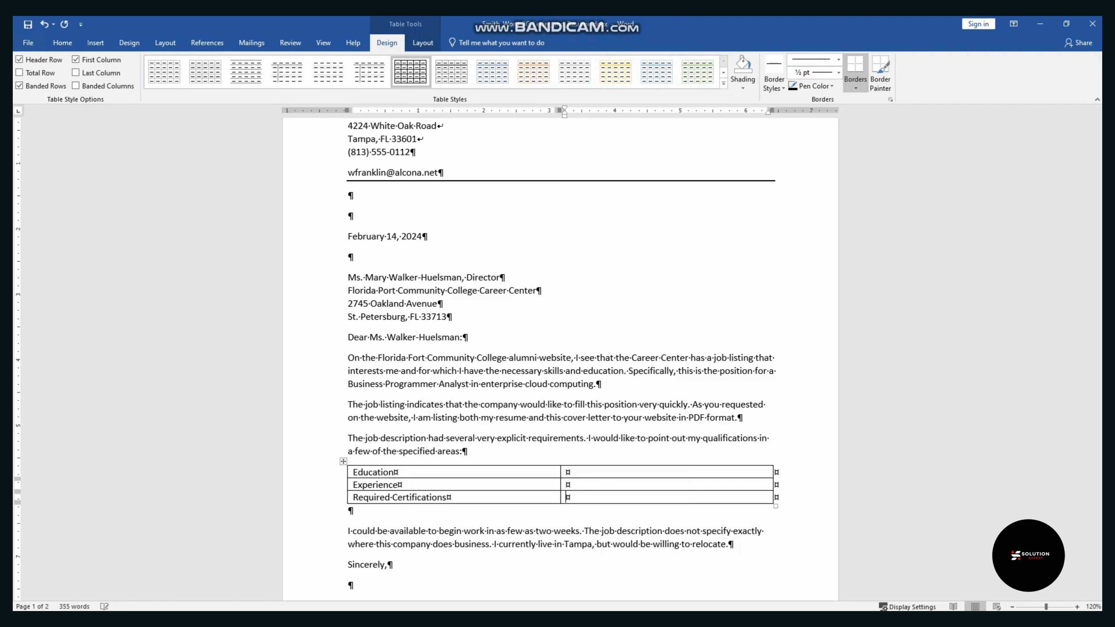
Step: Enter "Bachelor of Science, Business Management" in the table cell beside Education
text(Bachelor of Science, business Management)
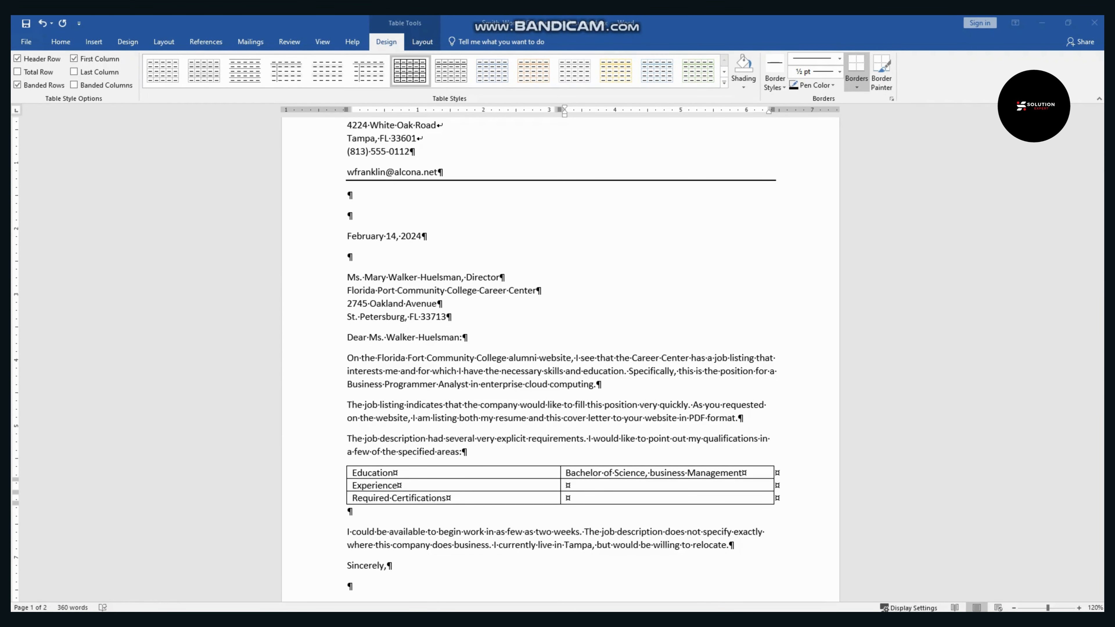
click(568, 485)
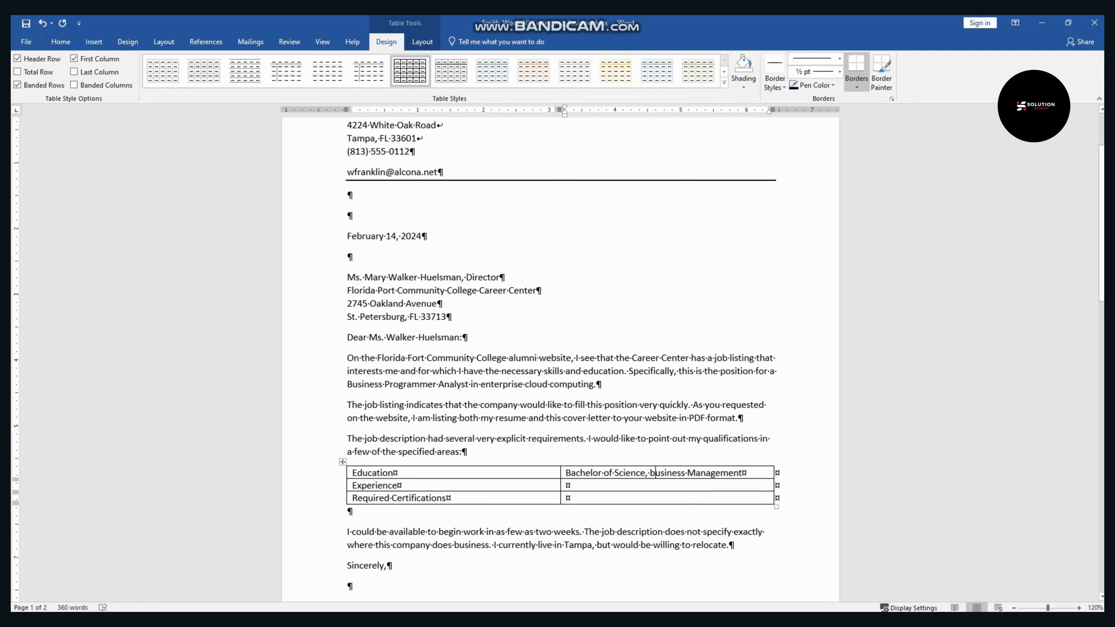
key(BackSpace)
text(B)
Step: Enter "Two years Computer Support experience at a major university" in the table cell beside Experience
key(Tab)
key(Tab)
key(Tab)
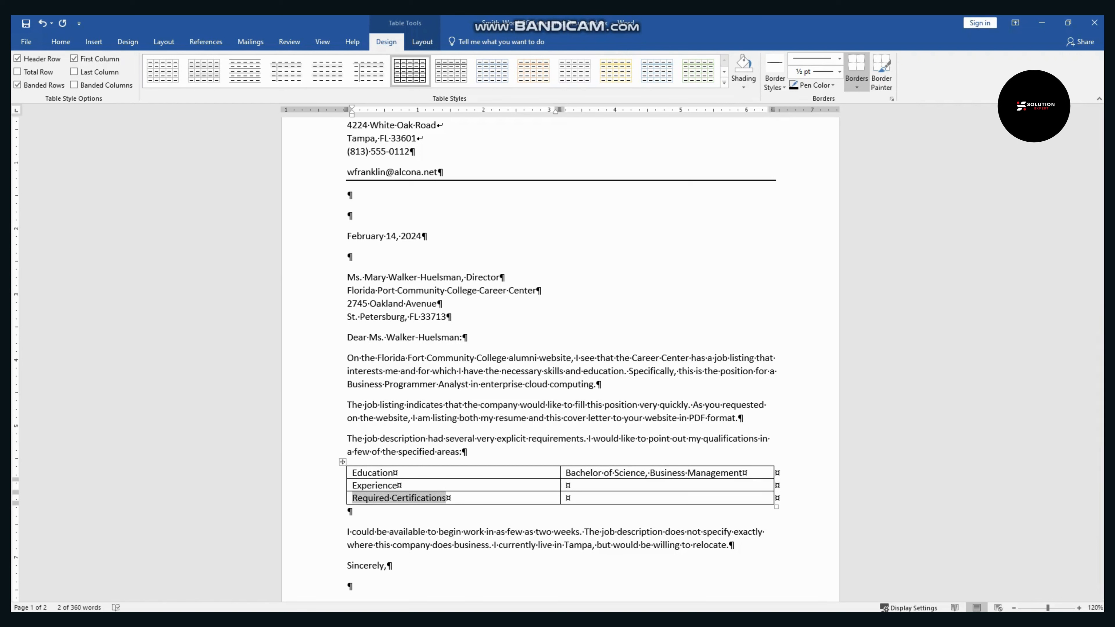
key(Tab)
click(568, 485)
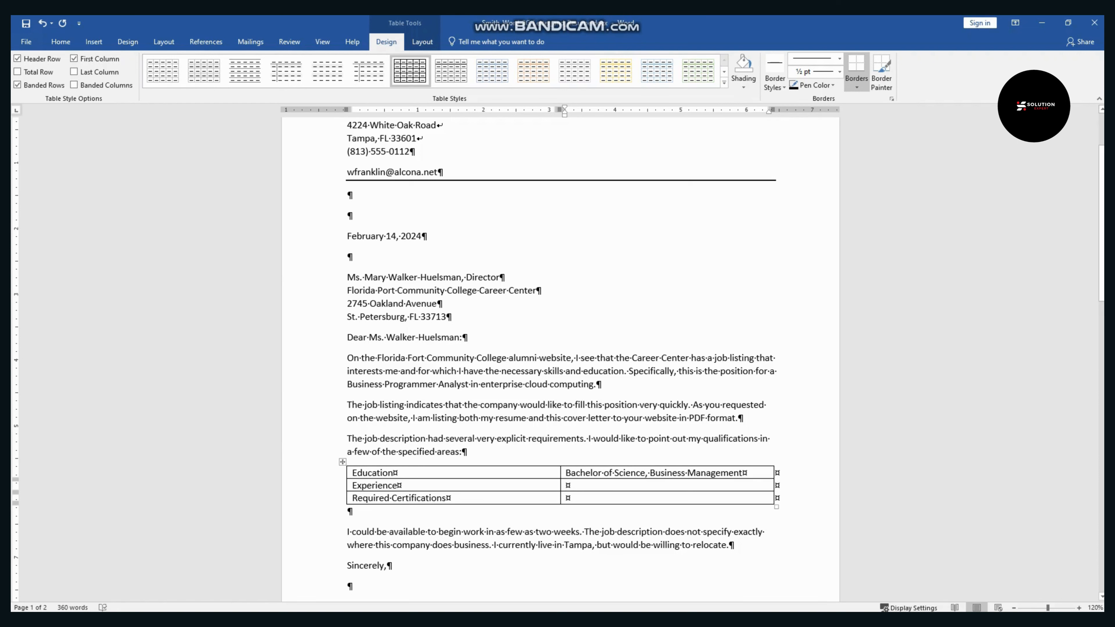
text(Two year)
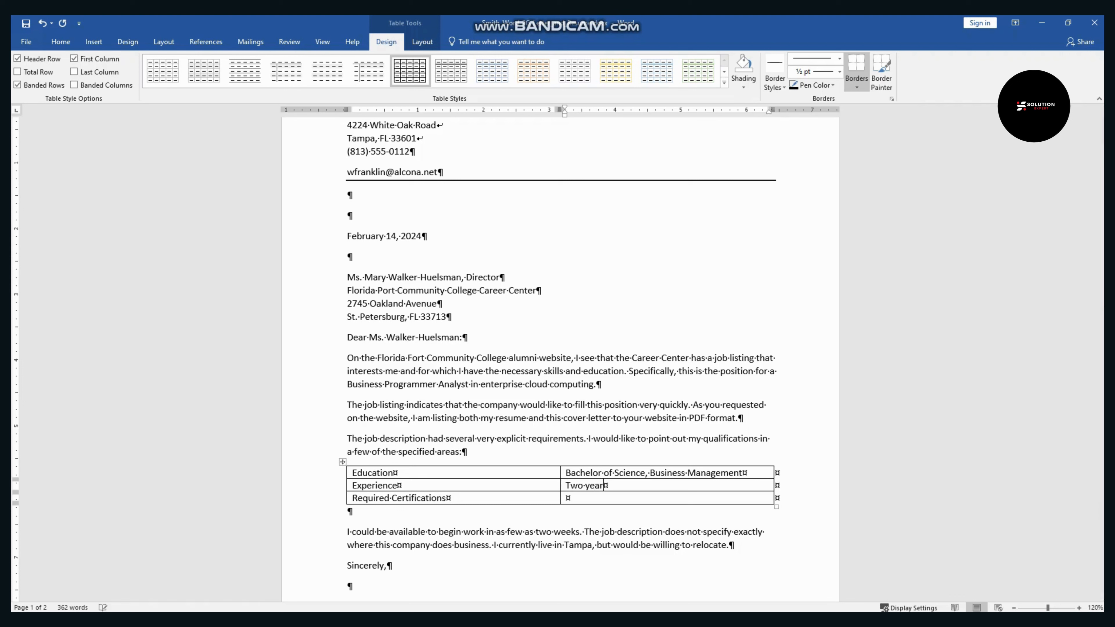
text(s Computer Support experience at a m)
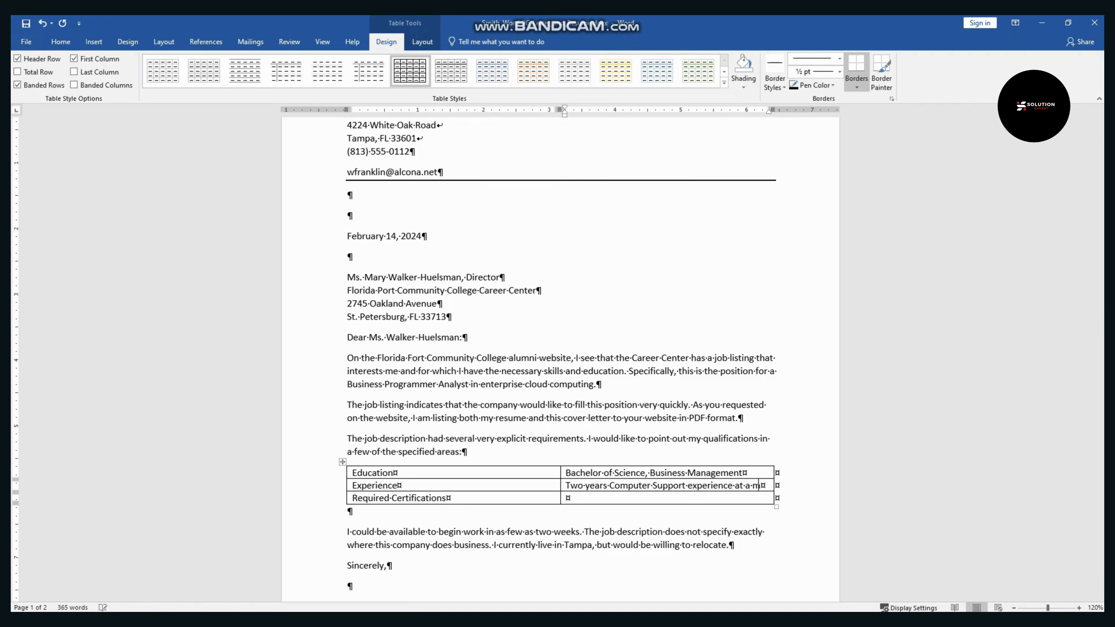
text(ajor university)
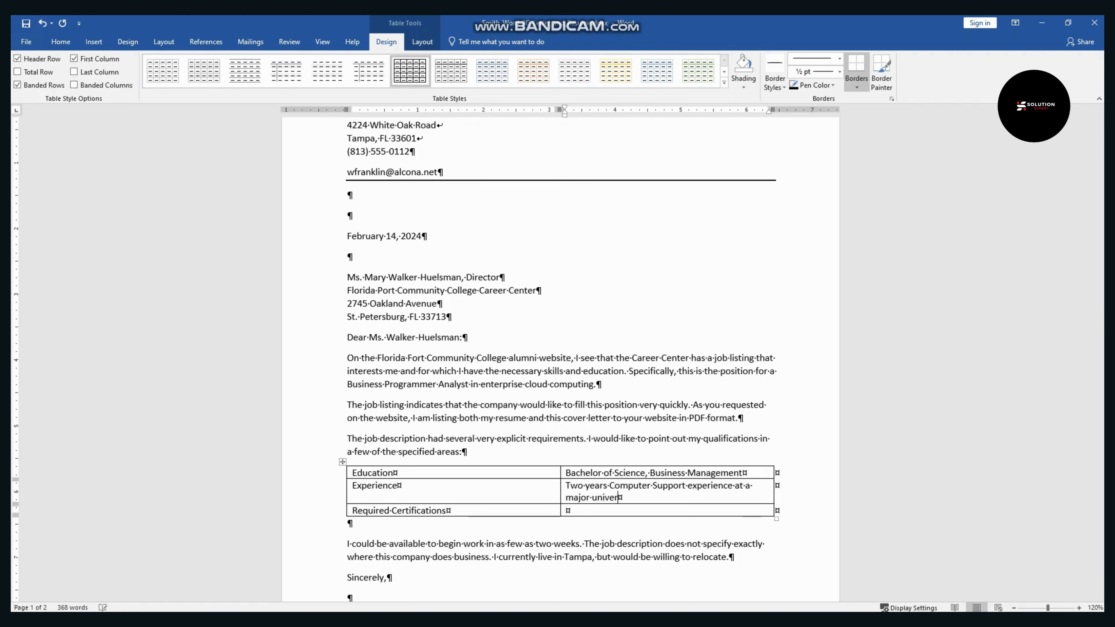
Step: Enter "MCSA BI Reporting, MCSA Microsoft Dynamics 365" in the table cell beside Required Certifications
key(Tab)
key(Tab)
text(MCSA BI Reporting, M)
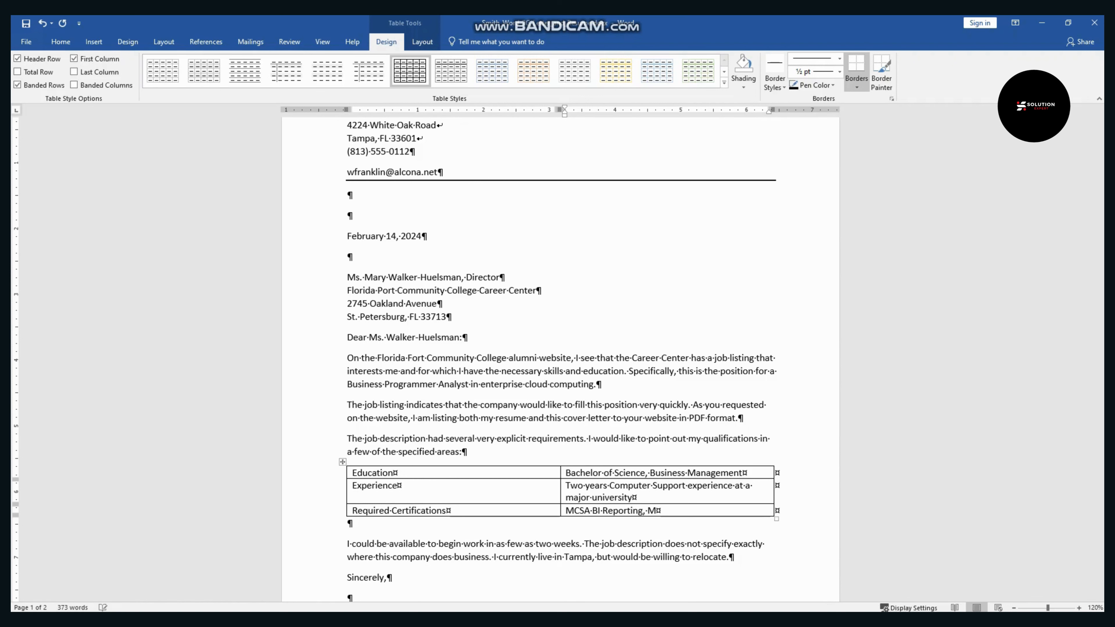
text(CSA Microsoft Dynamic)
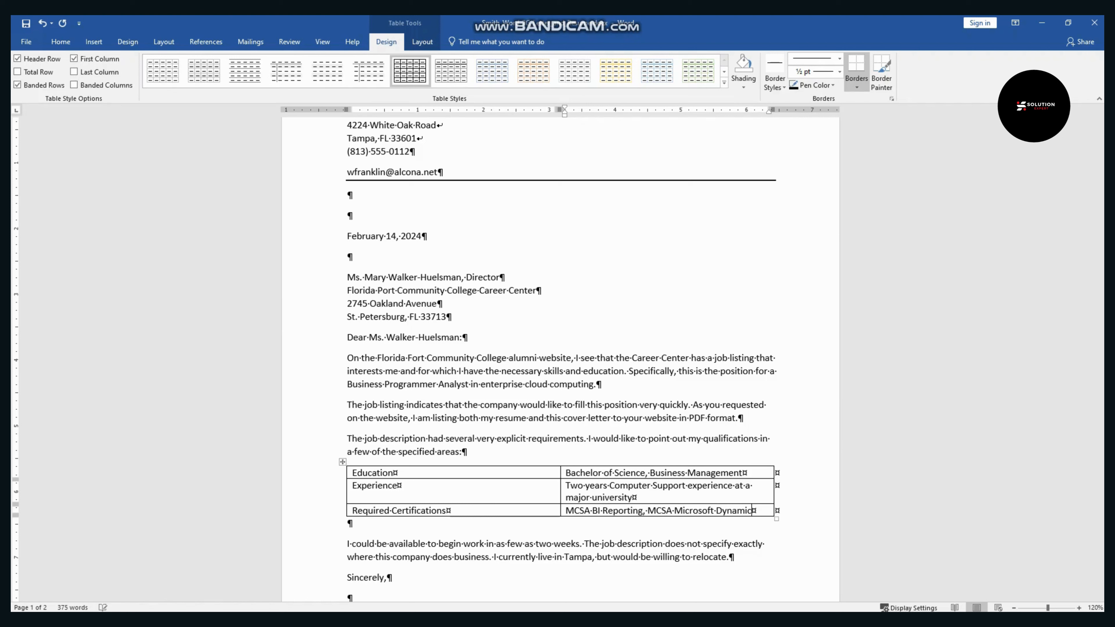
text(s 365)
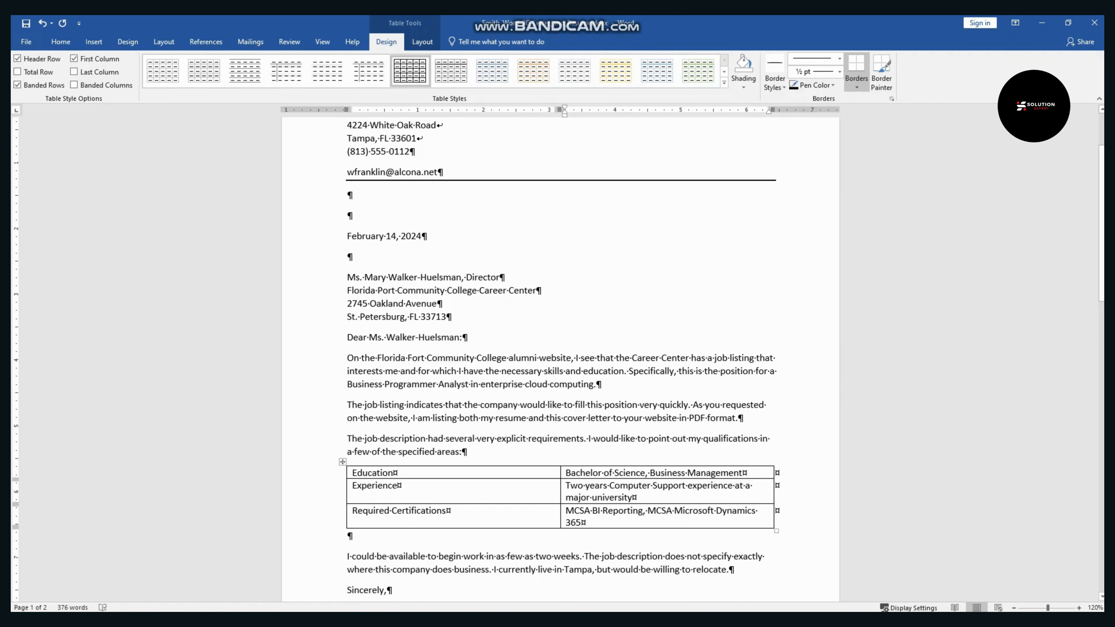
Step: Switch to the instructions document and highlight the step 9 instructions in yellow
key(alt+Tab)
click(583, 345)
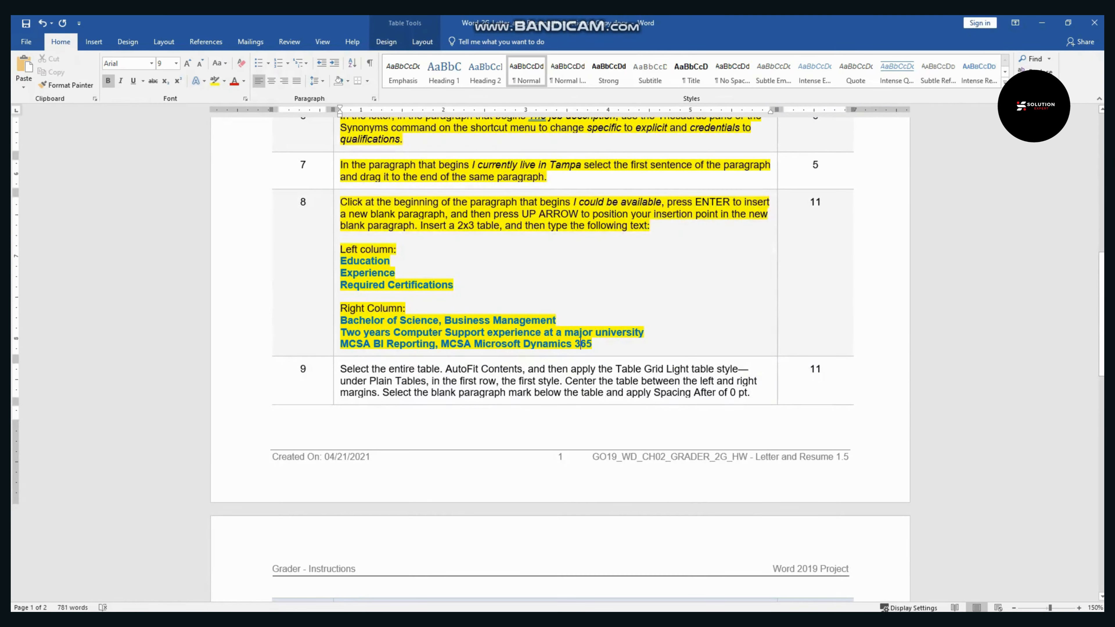
scroll(583, 345, down, 4)
drag(341, 163, 750, 186)
click(794, 172)
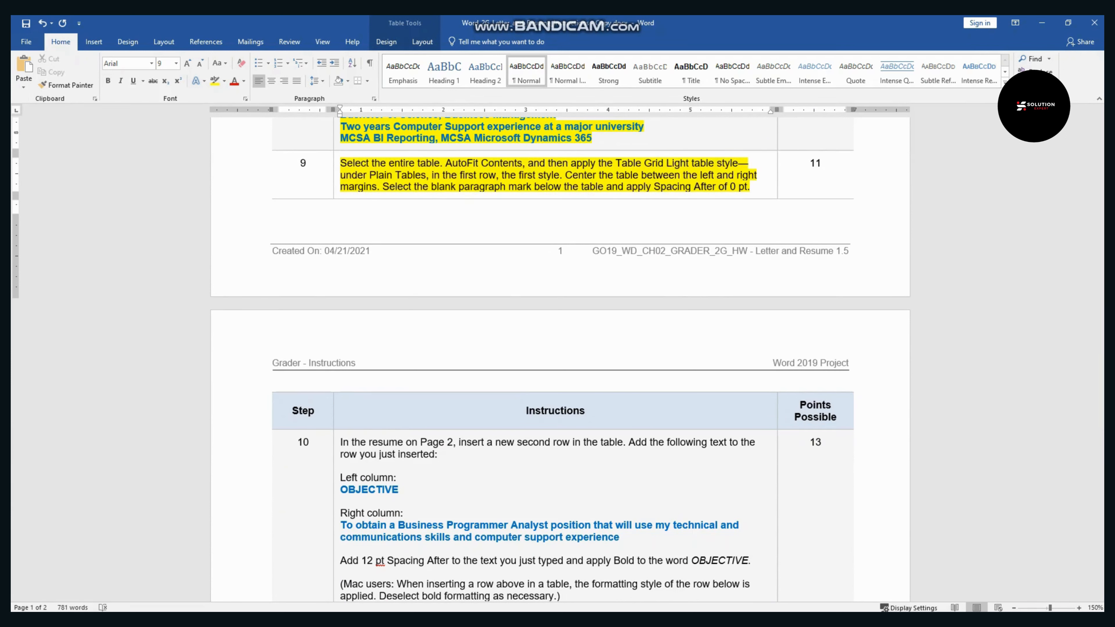
Step: Switch to the letter document, select the entire qualifications table and AutoFit it to its contents
key(alt+Tab)
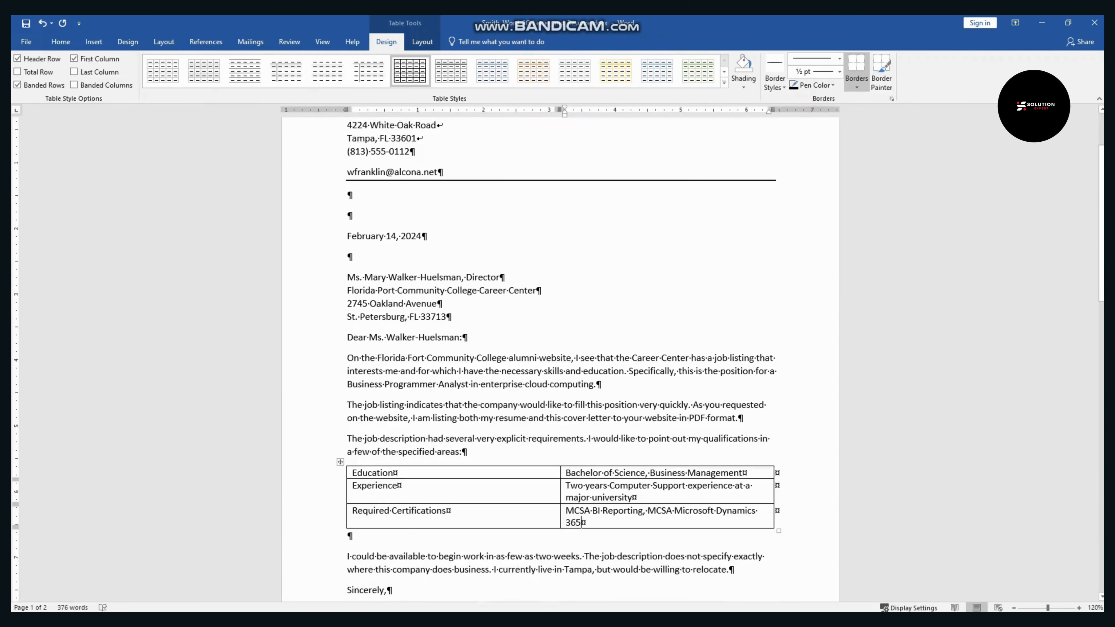
click(340, 462)
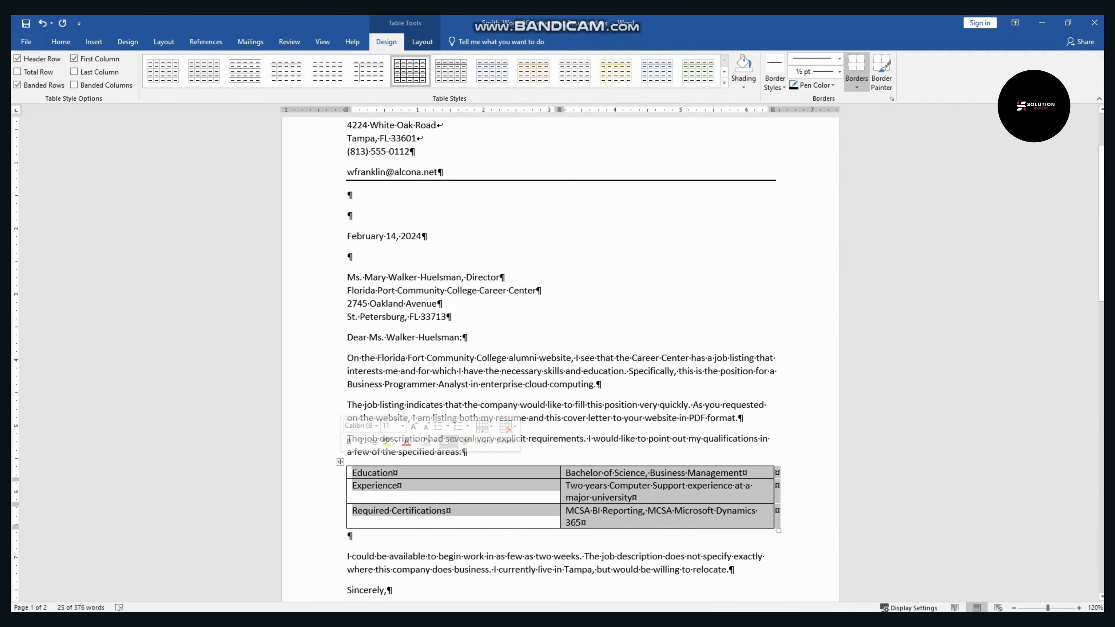
click(422, 41)
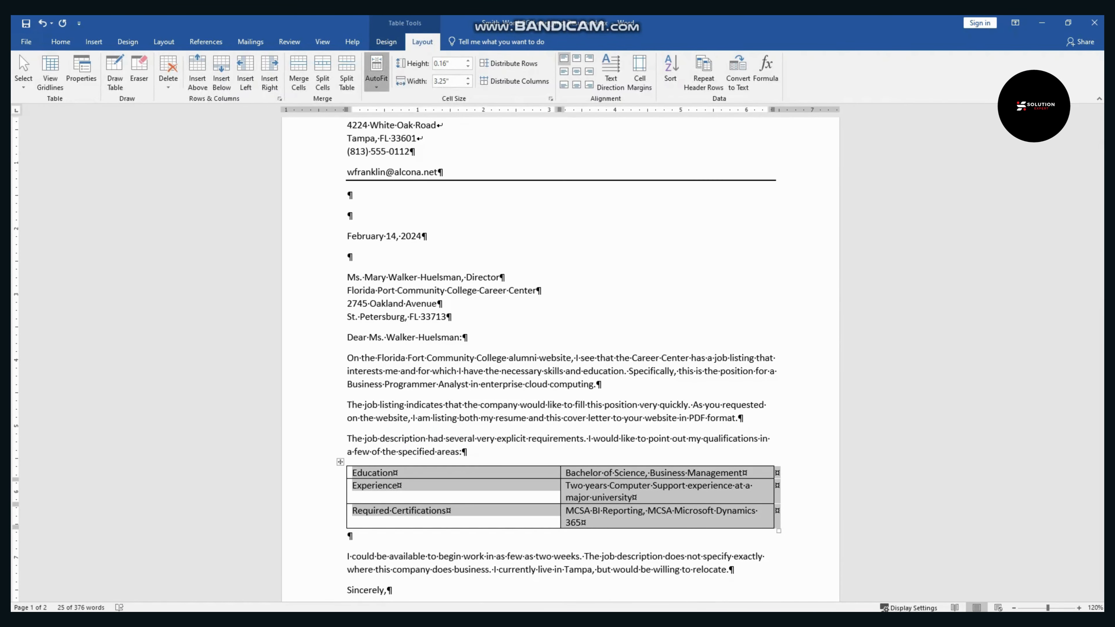
click(376, 73)
click(409, 99)
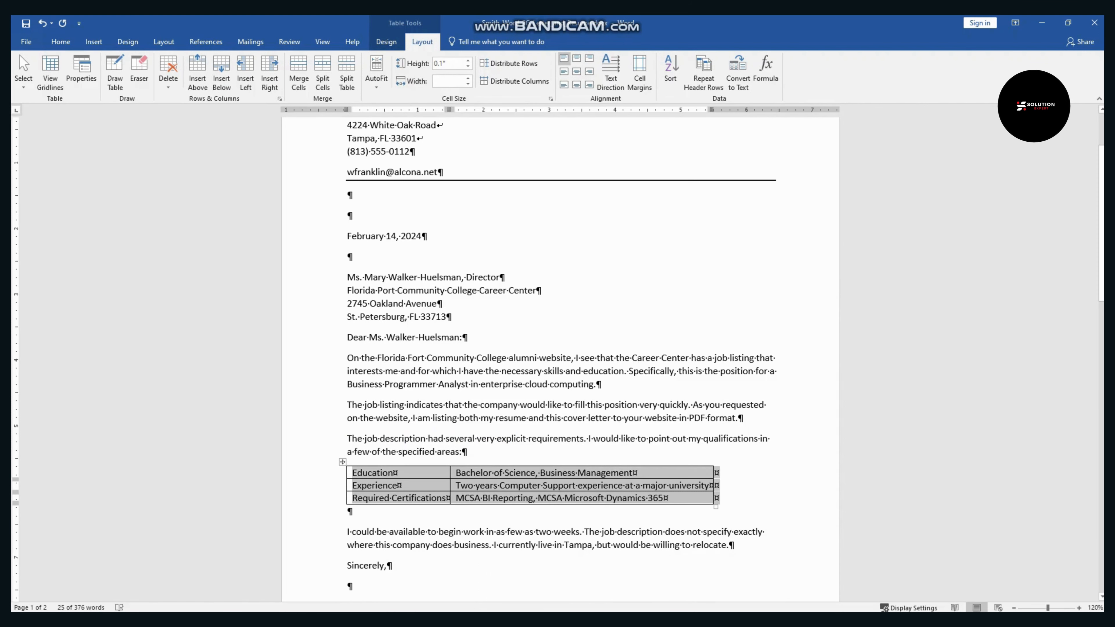
Step: Apply the Table Grid Light style to the qualifications table
click(386, 42)
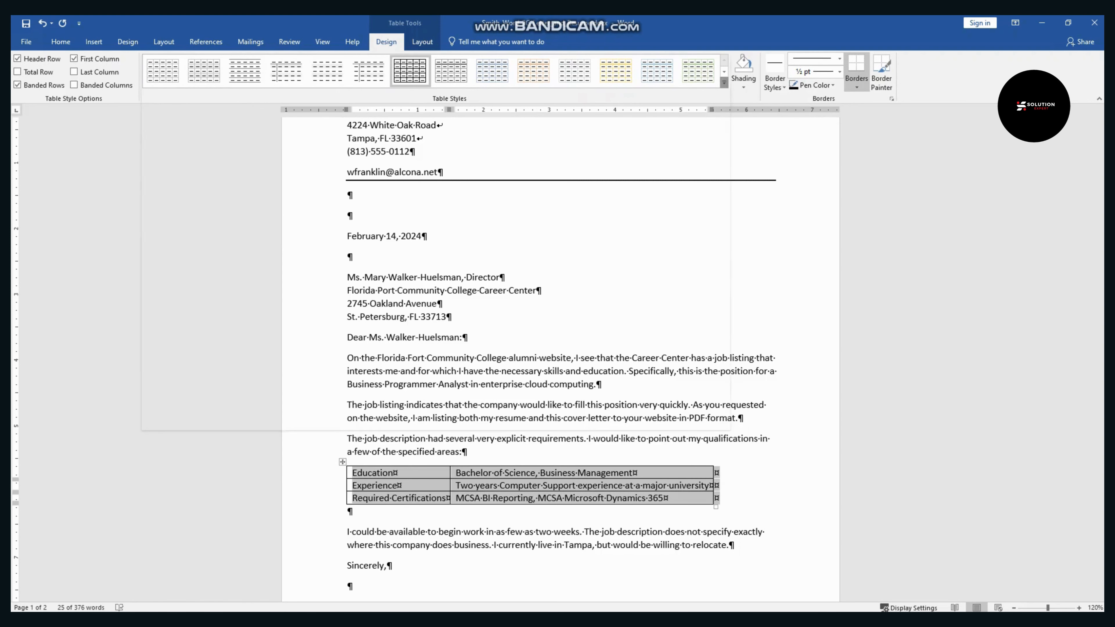
click(724, 83)
click(163, 84)
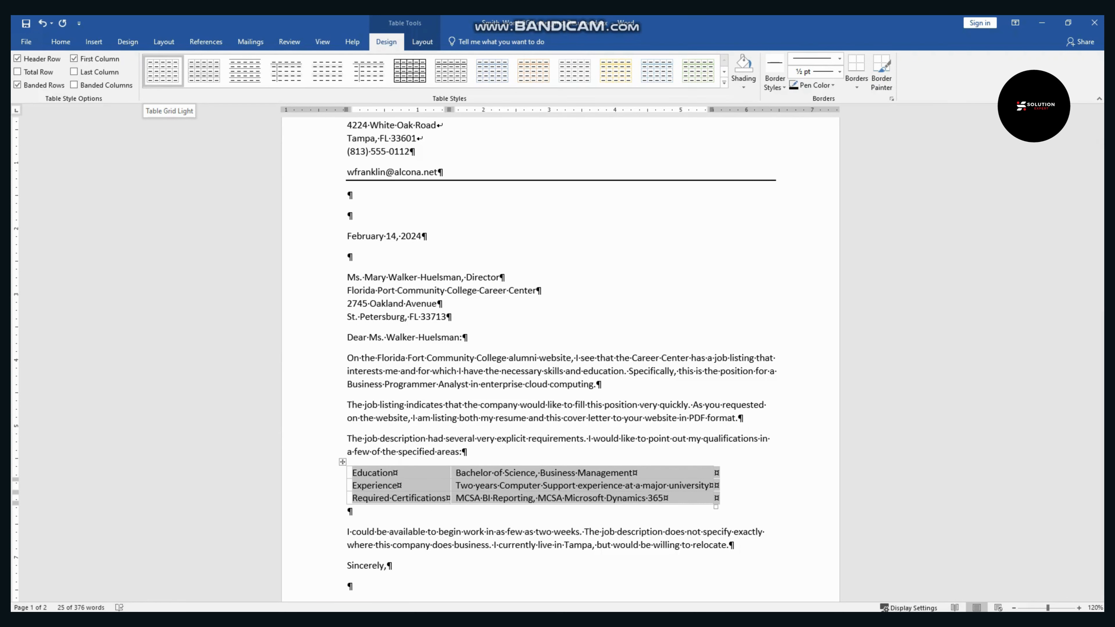
Step: Center the qualifications table between the page margins
click(423, 42)
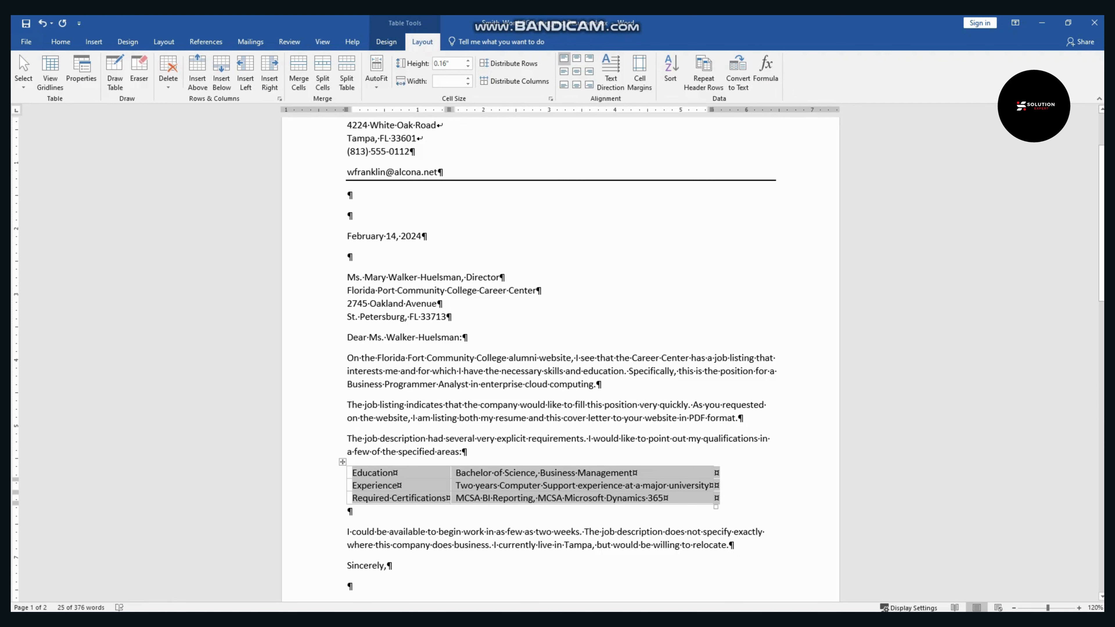
click(61, 41)
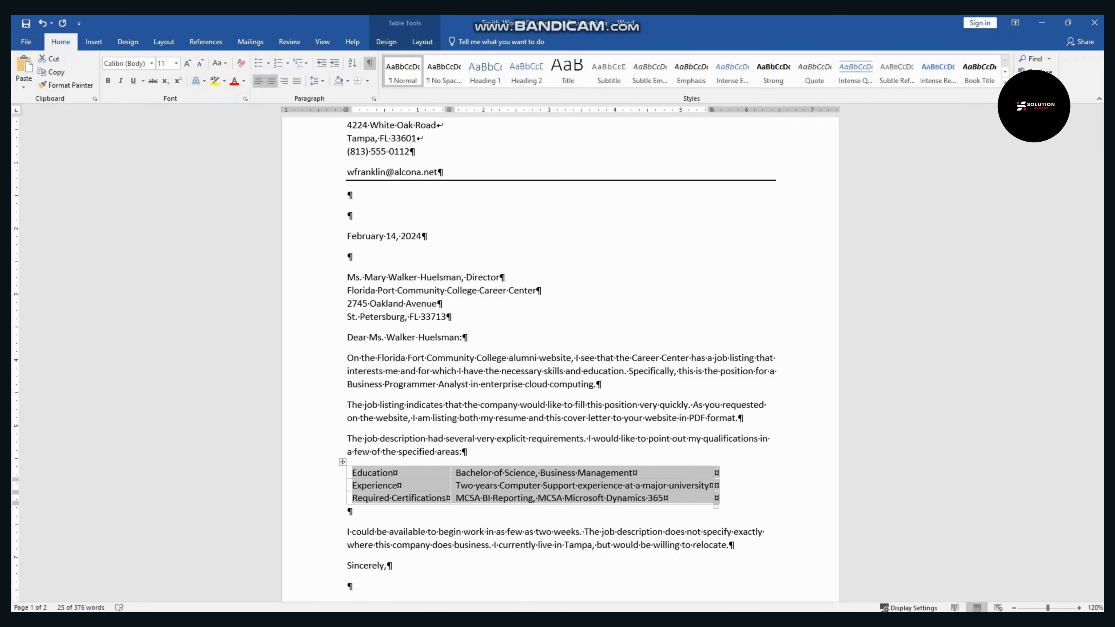
click(271, 81)
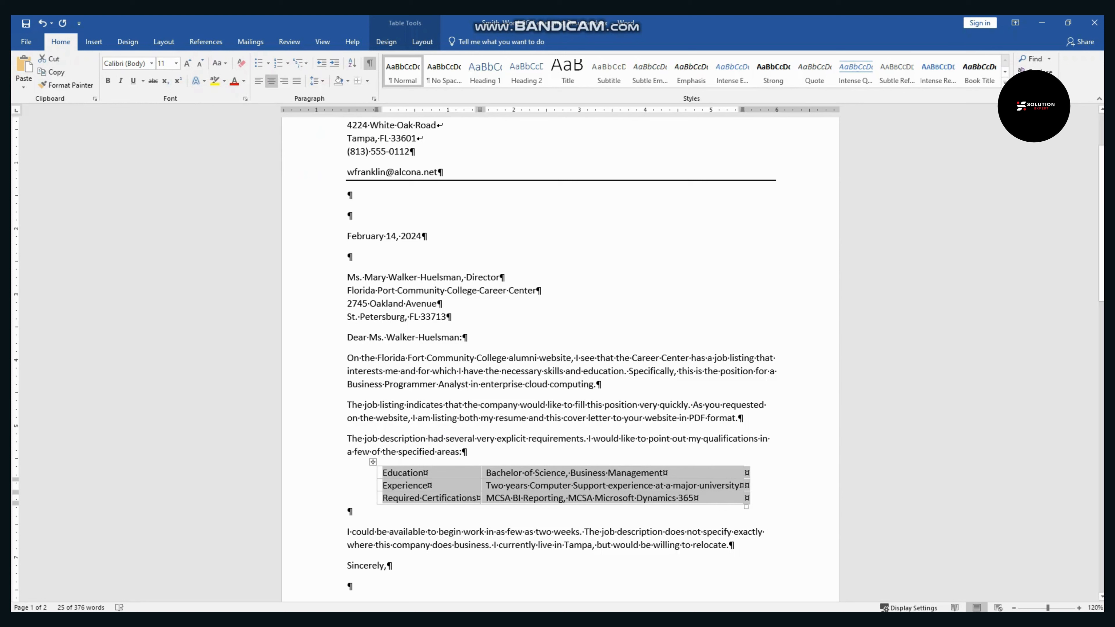
Step: Set Spacing After to 0 pt for the blank paragraph below the qualifications table and save the document
click(349, 512)
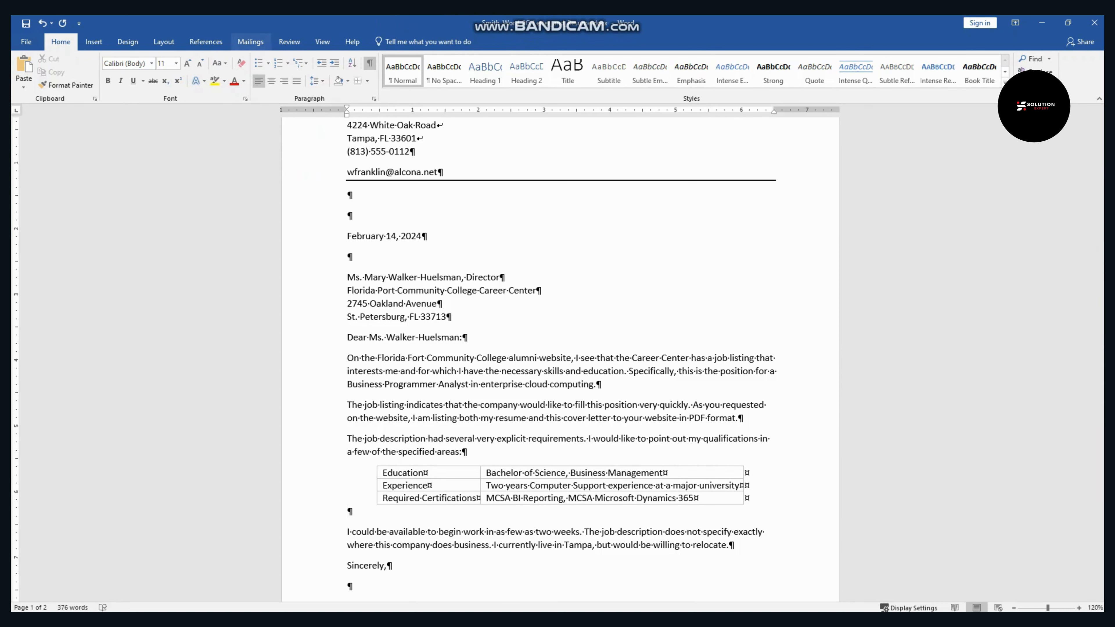
click(163, 41)
click(345, 88)
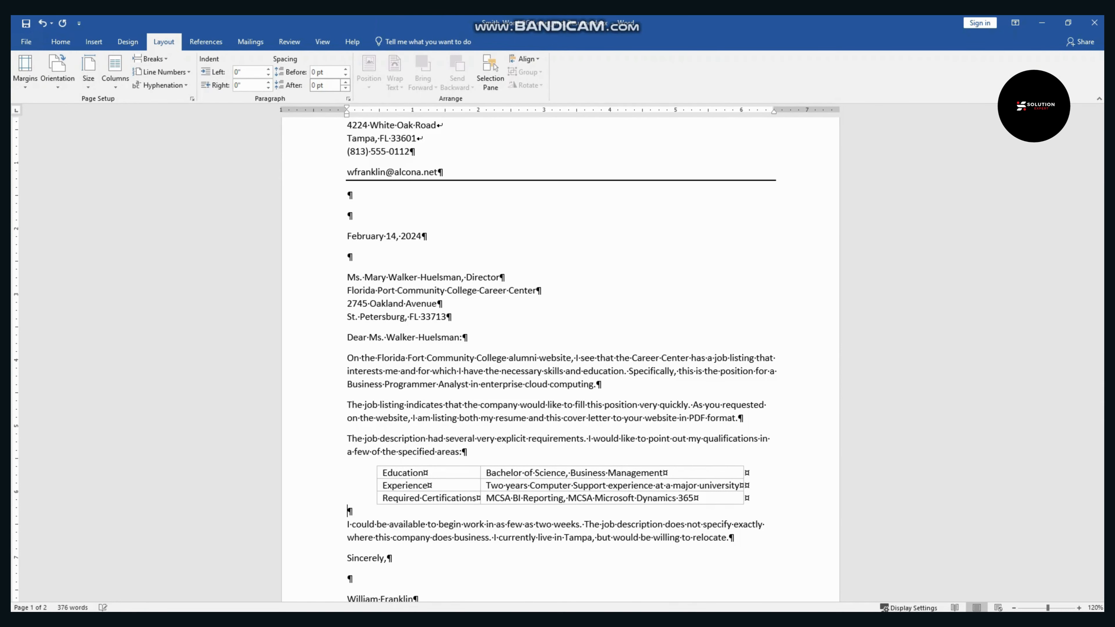
click(26, 23)
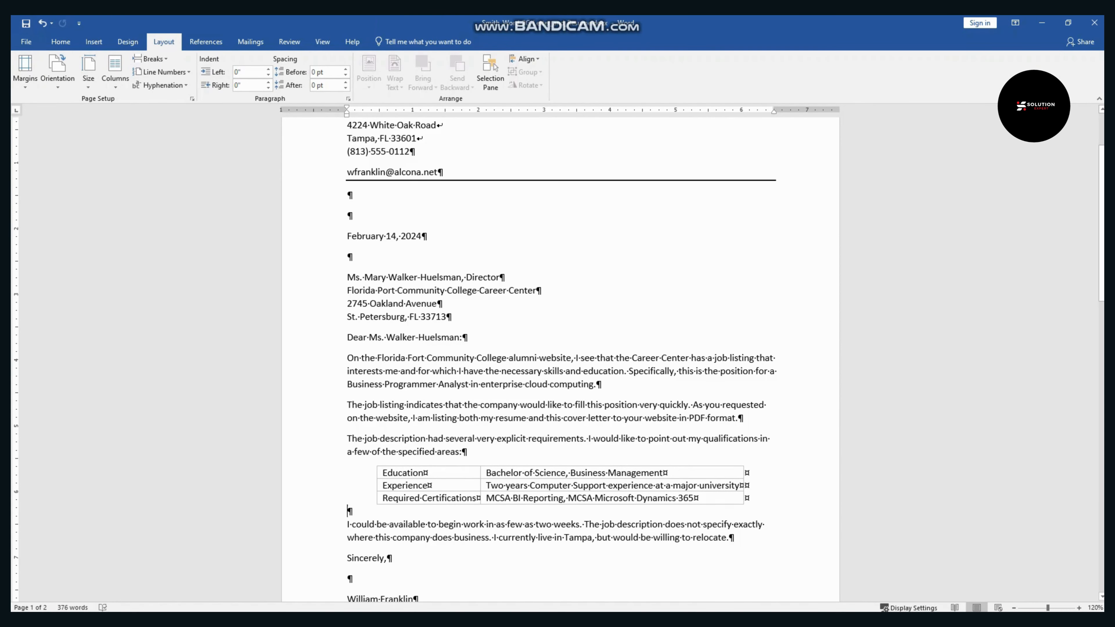
Step: Switch to the instructions document and highlight the step 10 instructions in yellow
key(alt+Tab)
scroll(560, 359, down, 3)
scroll(397, 219, down, 1)
click(397, 218)
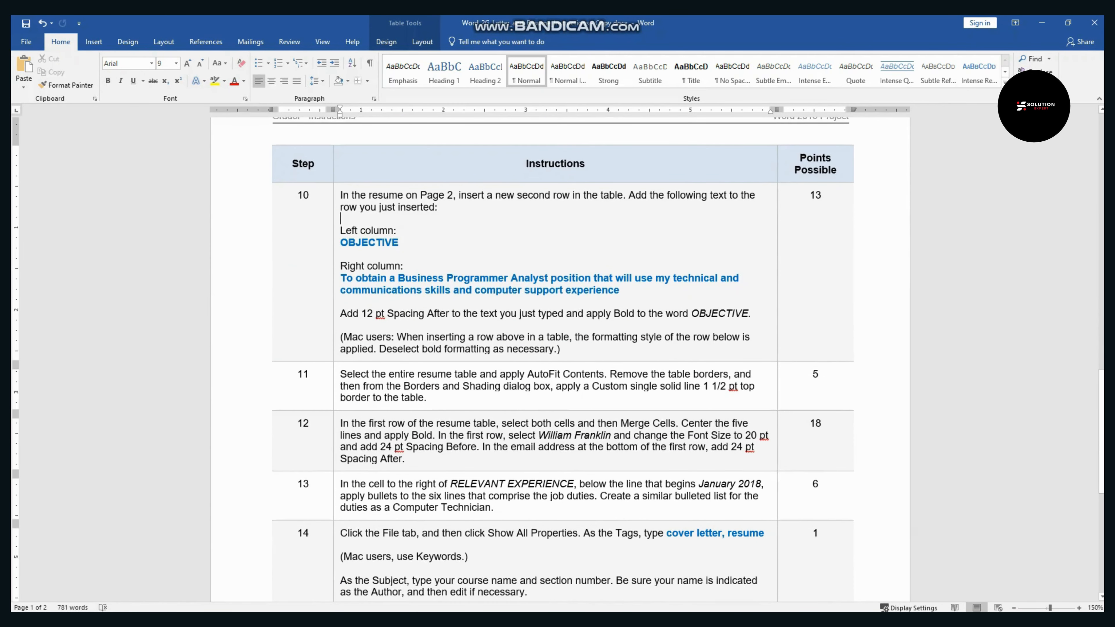
triple_click(397, 218)
click(446, 202)
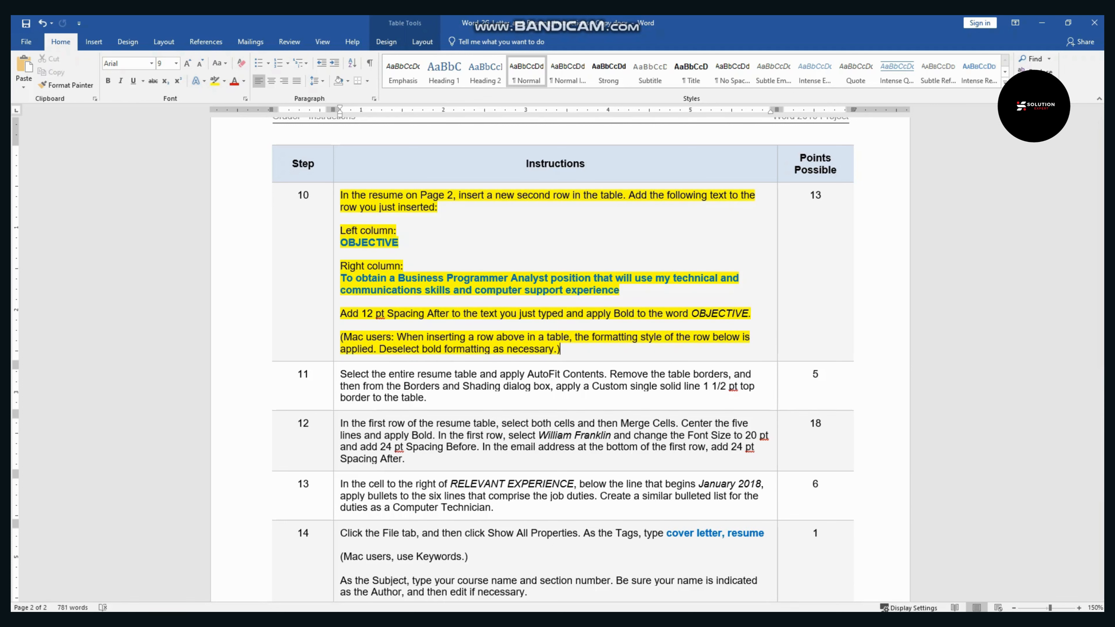
Step: In the letter document, insert a new second row in the page 2 resume table and enter "OBJECTIVE" in its first cell
key(alt+Tab)
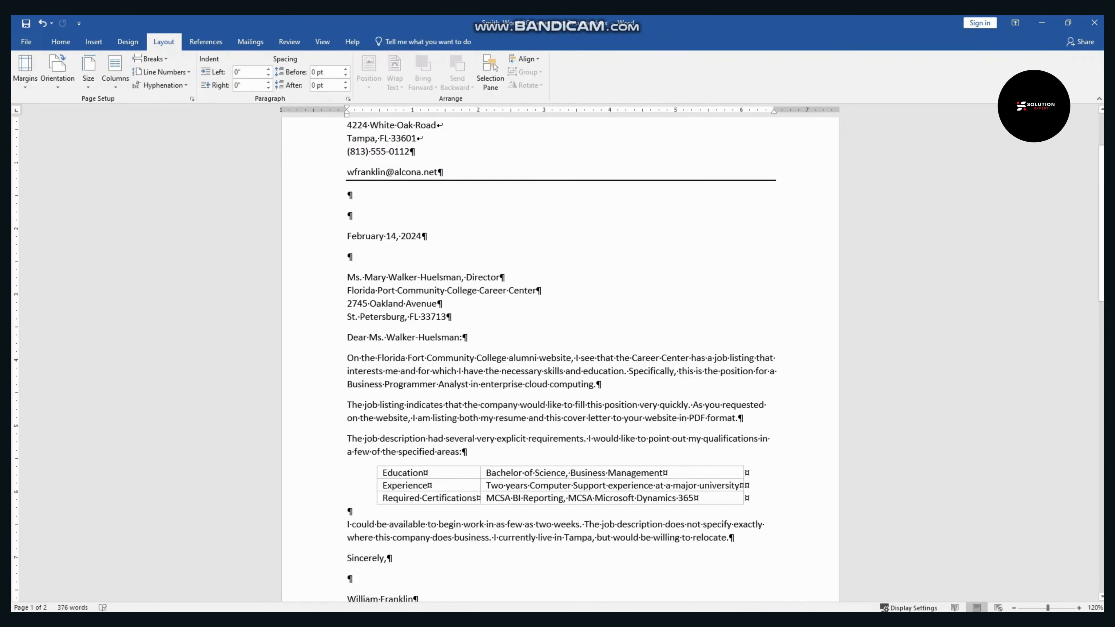
scroll(560, 359, down, 8)
scroll(560, 359, down, 3)
click(445, 300)
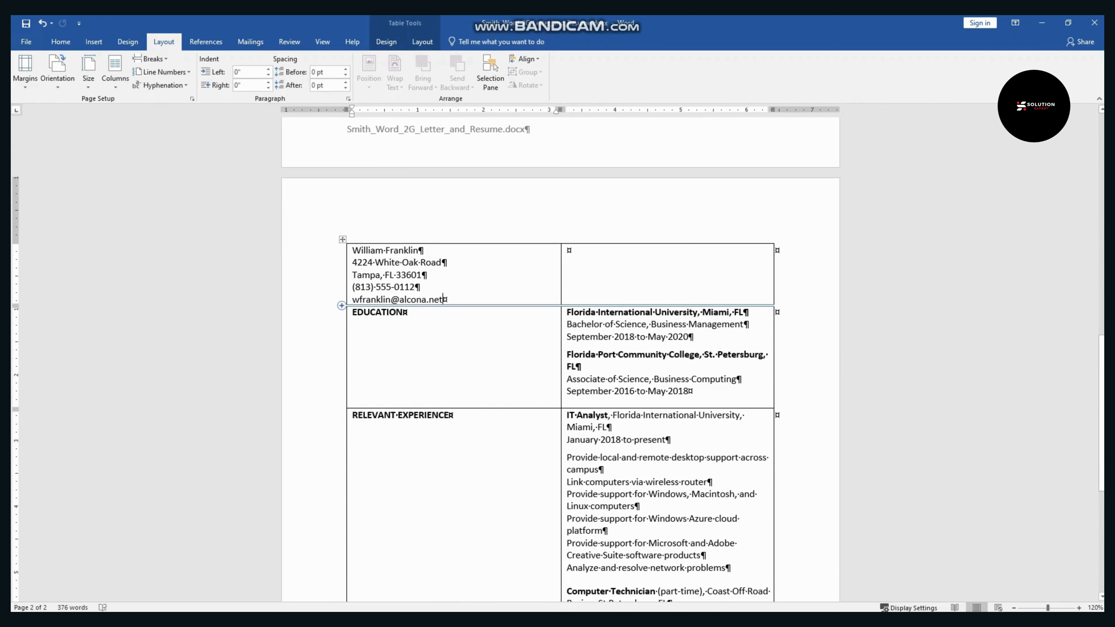
click(342, 306)
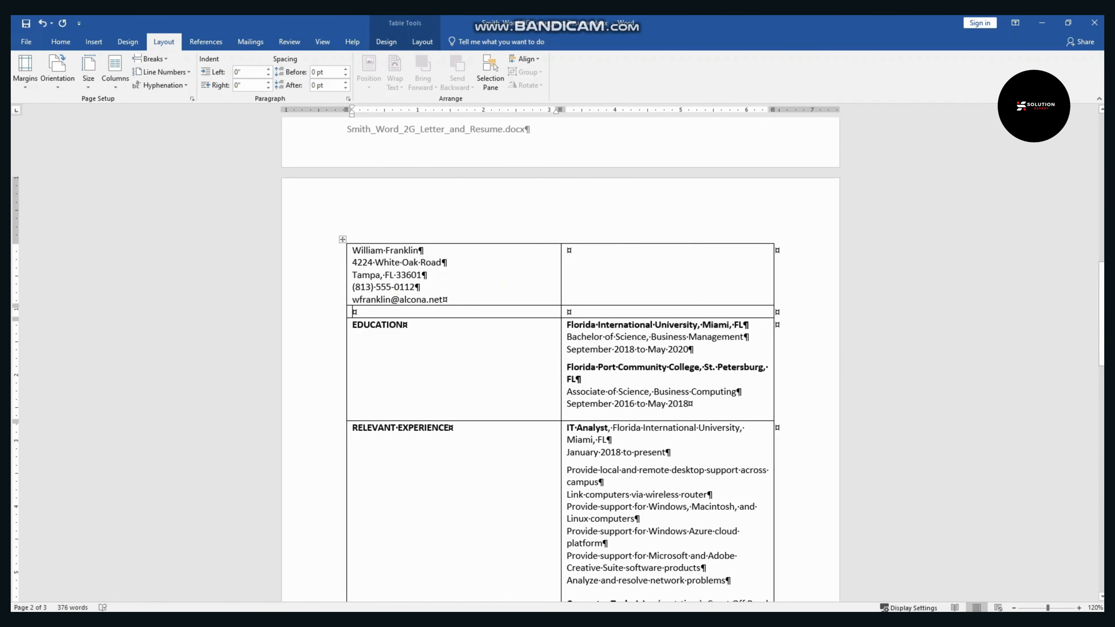
text(OBJECTIVE)
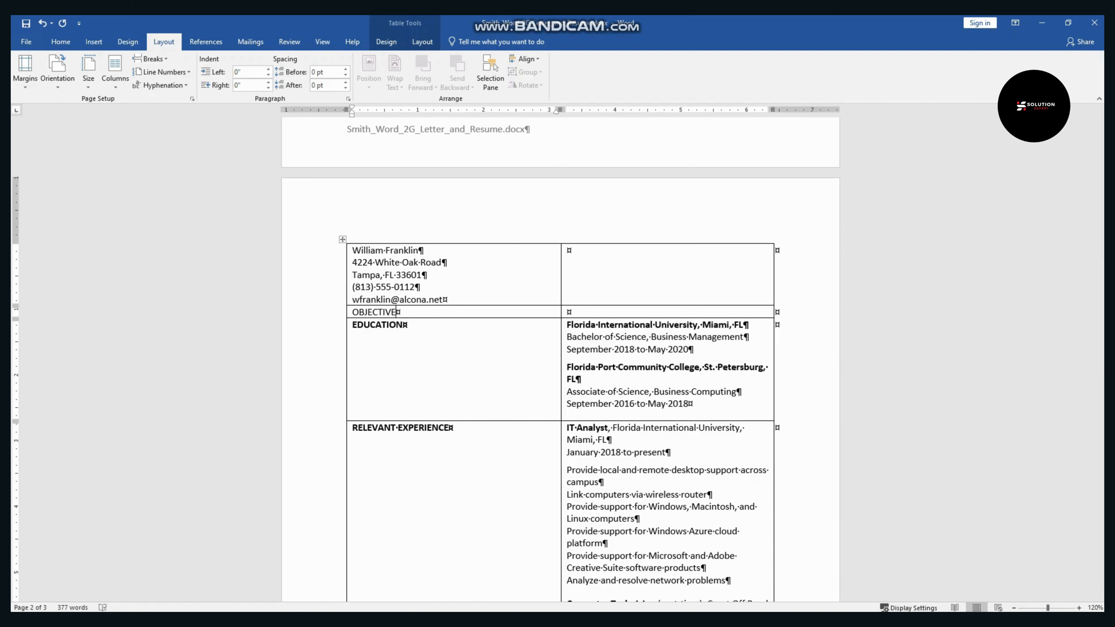
Step: In the cell beside OBJECTIVE, enter "To obtain a Business Programmer Analyst position that will use my technical and communications skills an computer support experience"
key(Tab)
text(To obtain a Business Programmer Analy)
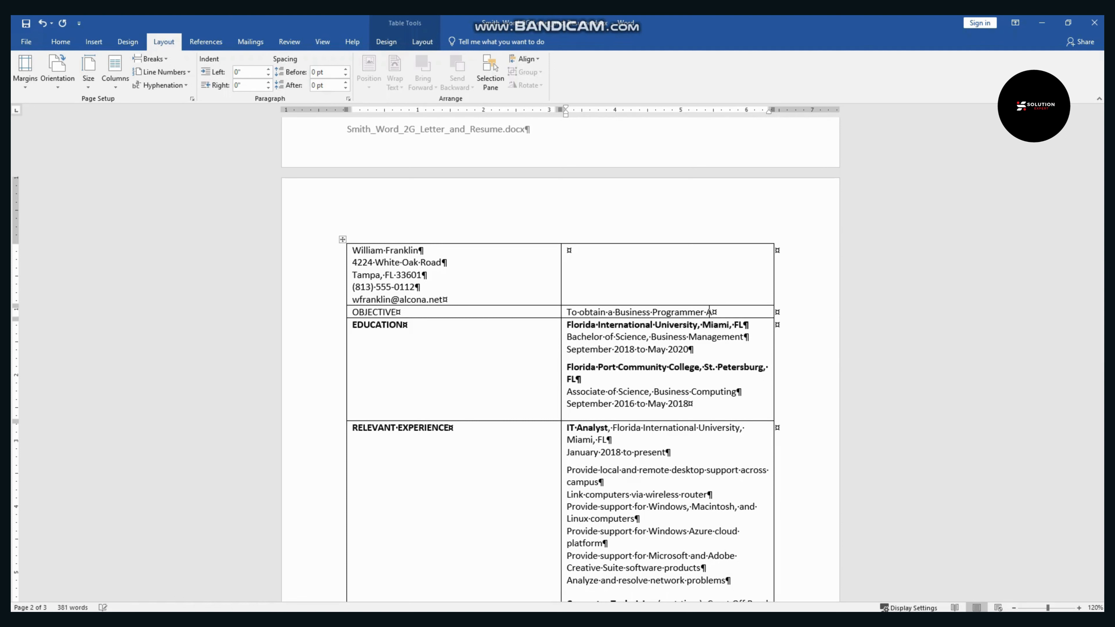
text(st position)
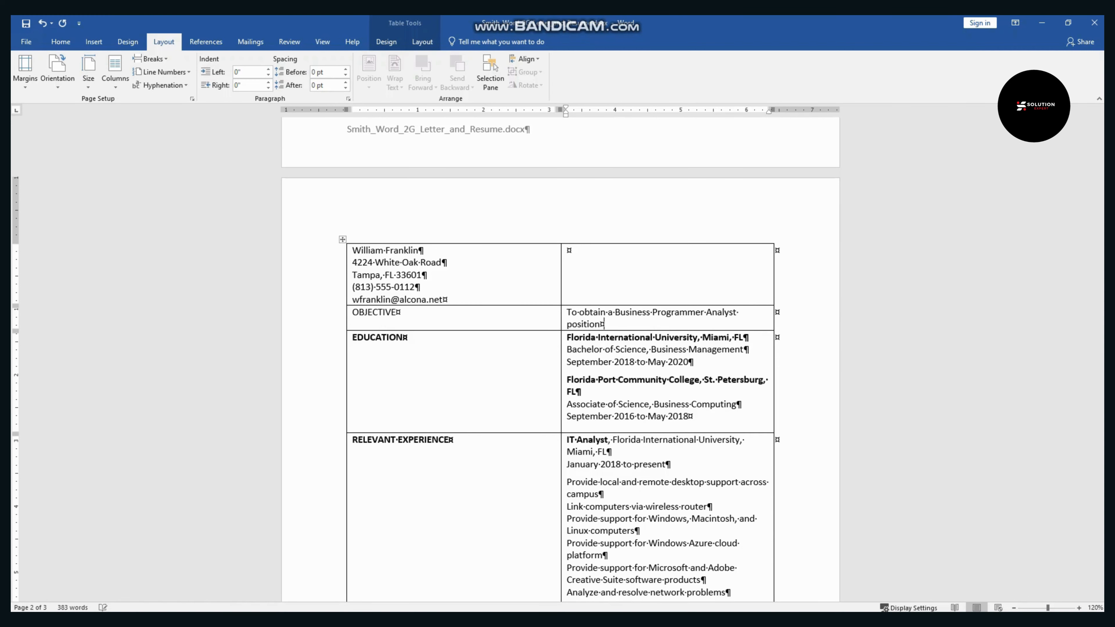
text( that will use my technical and communicatio)
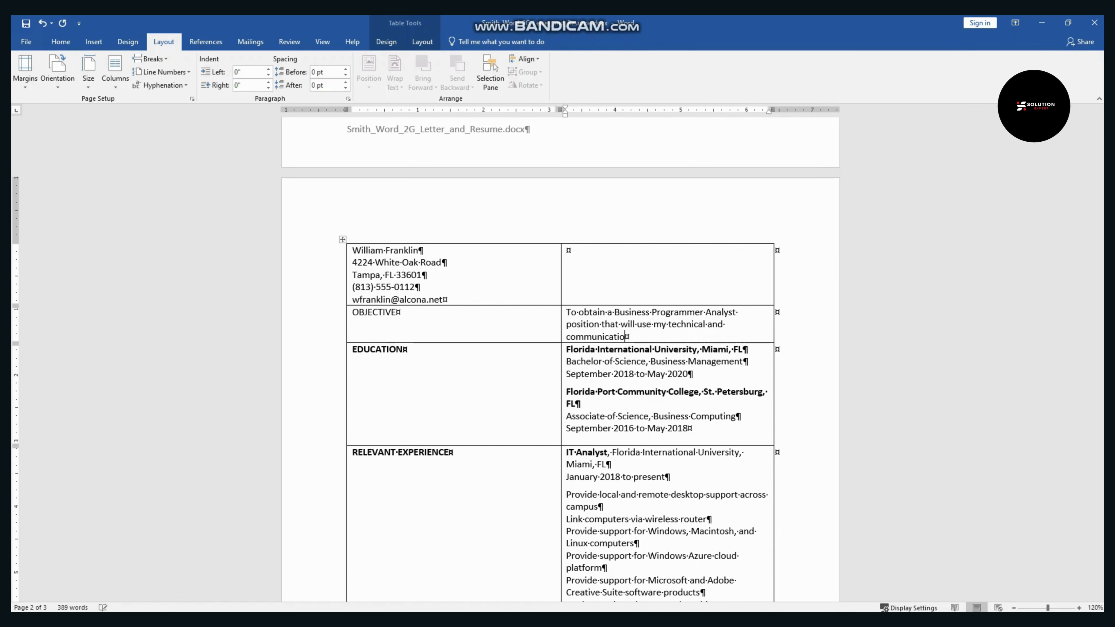
text(ns skills an computer support e)
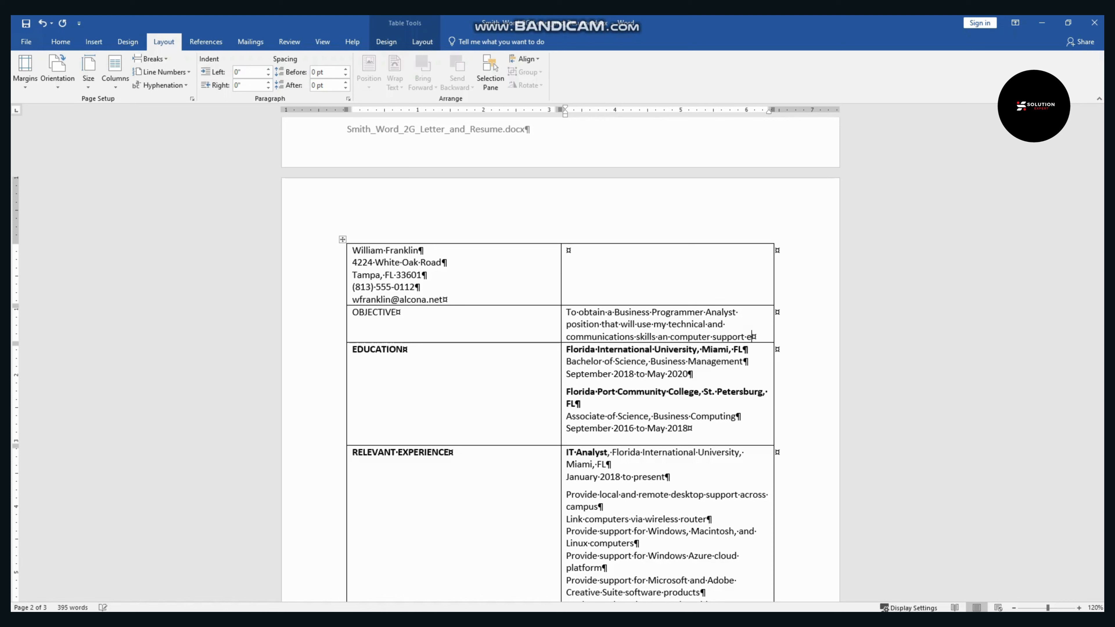
text(xperience)
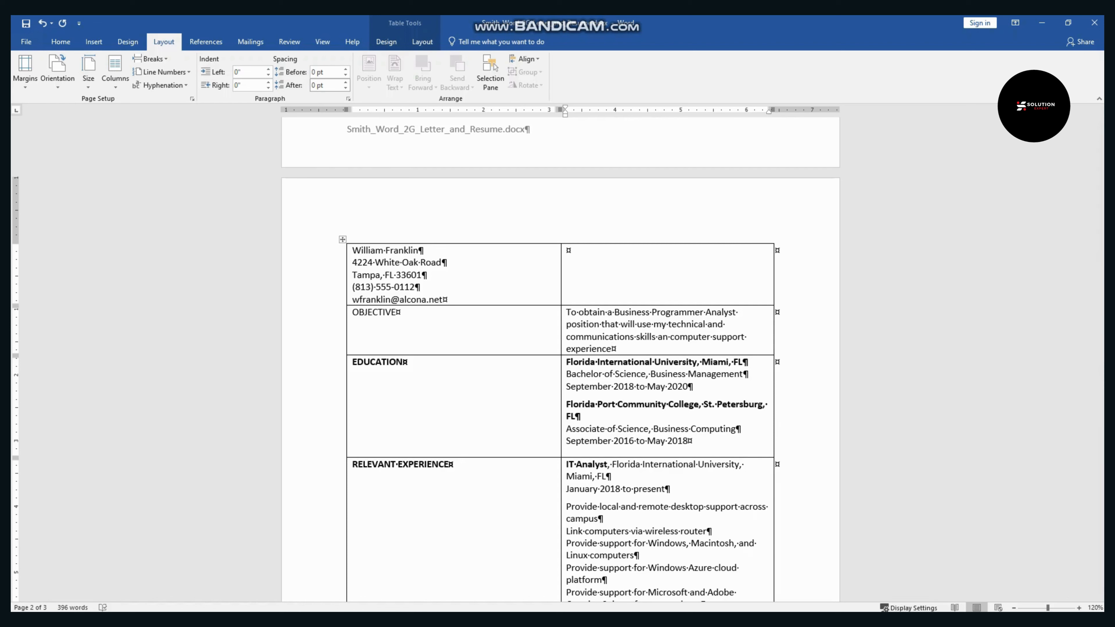
Step: Set Spacing After to 12 pt for the objective text and apply bold to the word OBJECTIVE
click(346, 83)
click(345, 83)
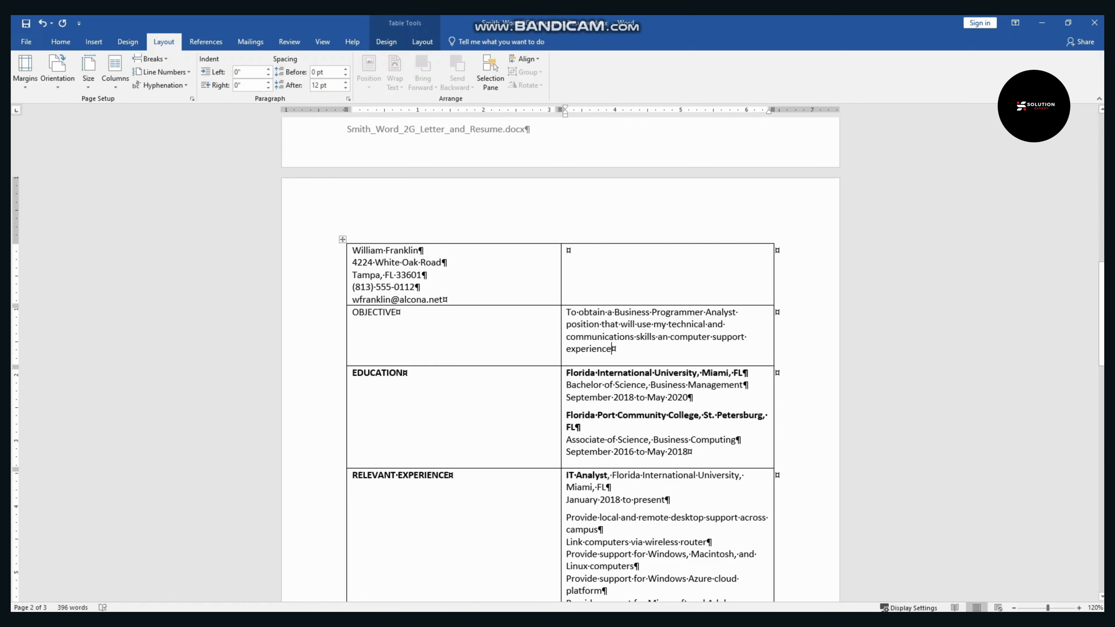
double_click(373, 312)
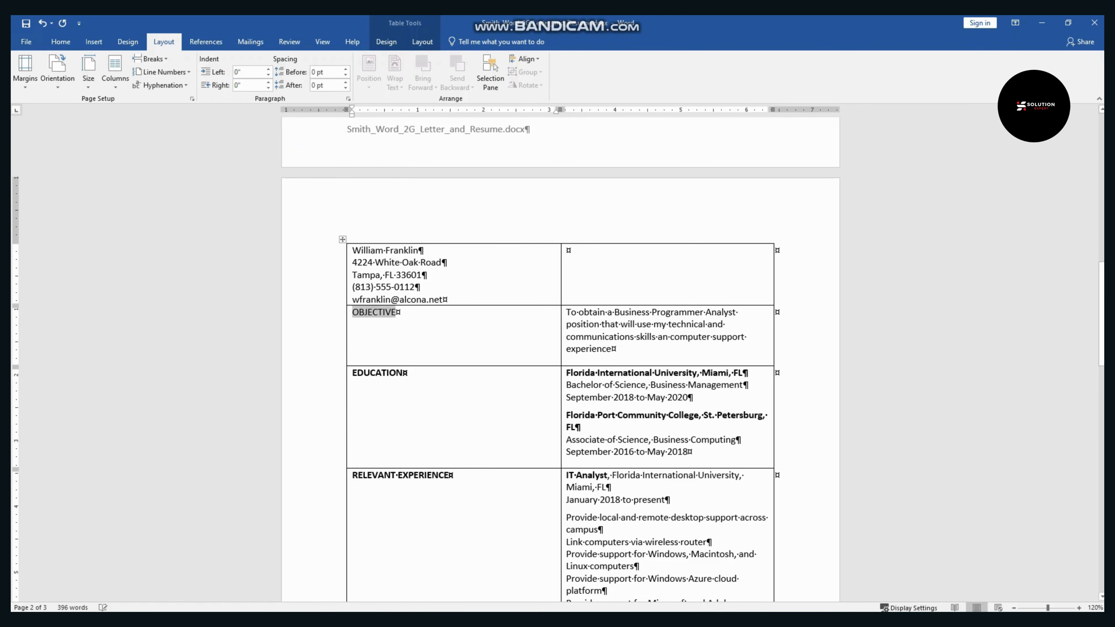
click(382, 295)
click(439, 335)
Step: Switch to the instructions document and highlight the step 11 instructions in yellow
key(alt+Tab)
scroll(560, 360, down, 4)
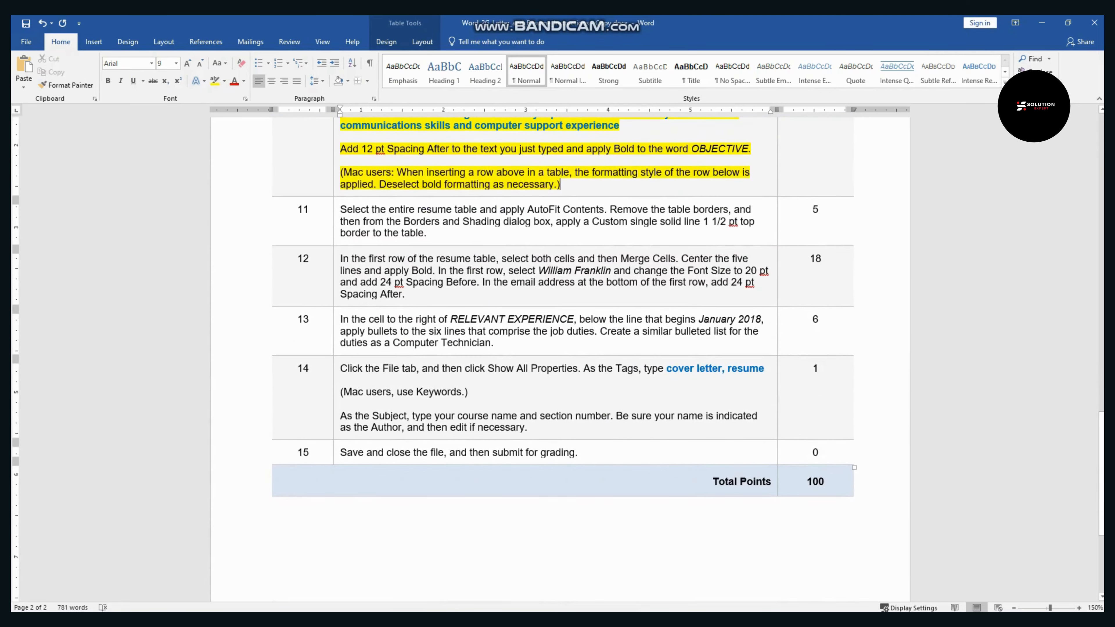
drag(427, 233, 341, 210)
click(389, 188)
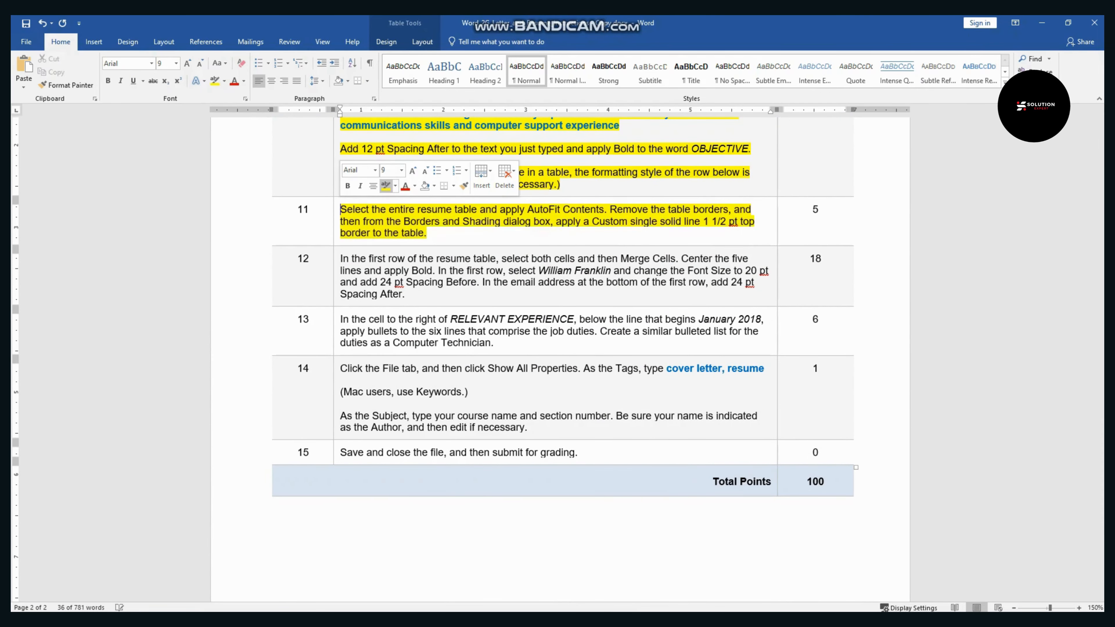
Step: Switch to the letter document, select the entire resume table on page 2 and AutoFit it to its contents
key(alt+Tab)
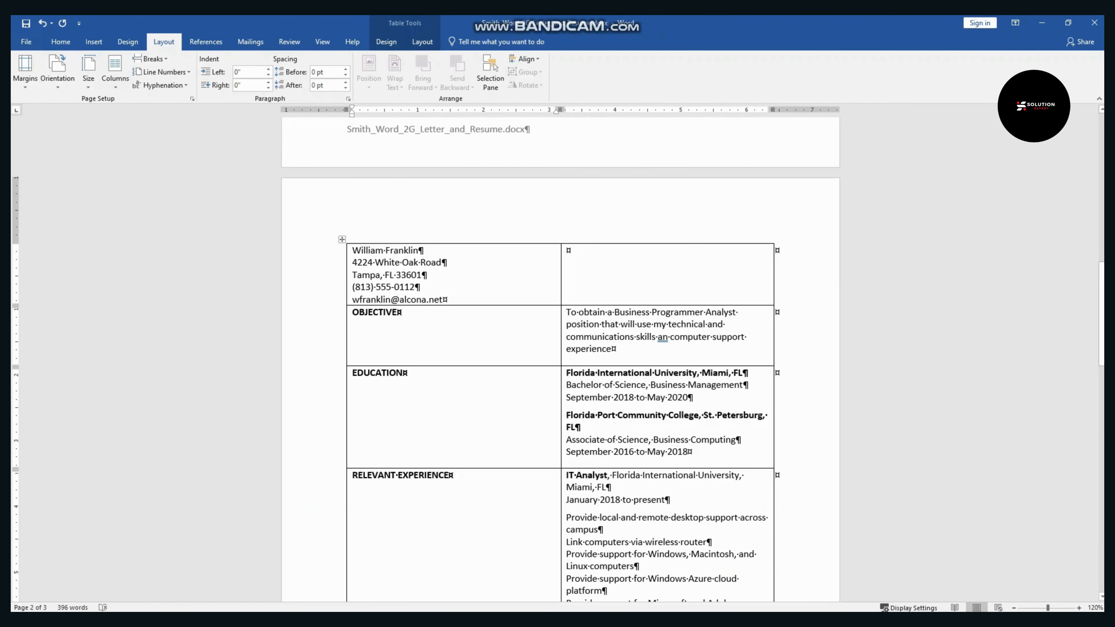
click(342, 239)
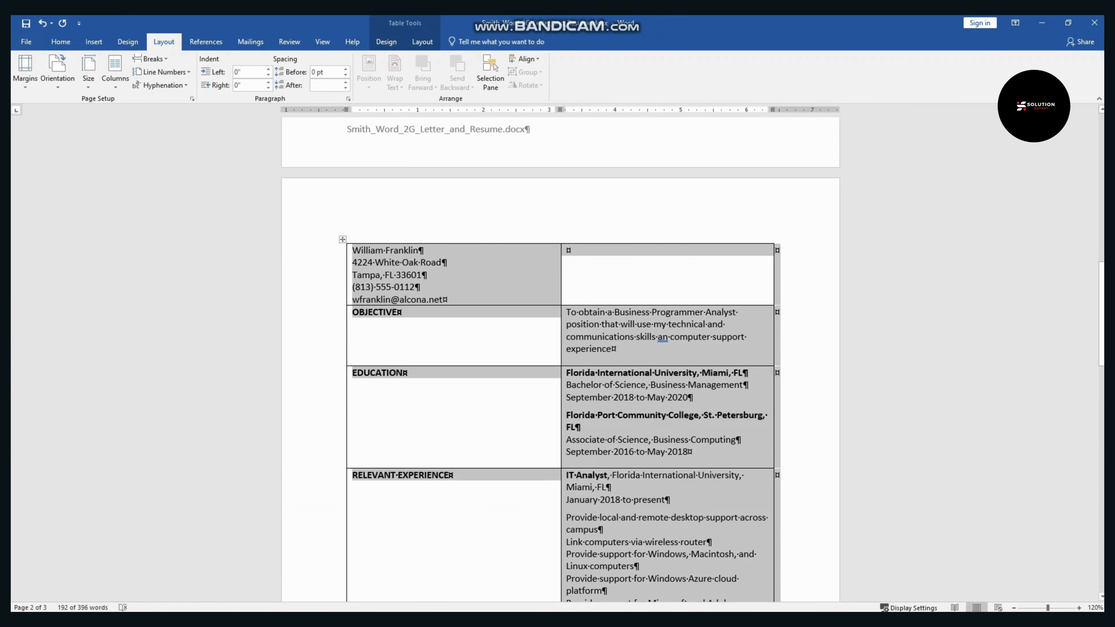
scroll(343, 239, down, 4)
click(1013, 607)
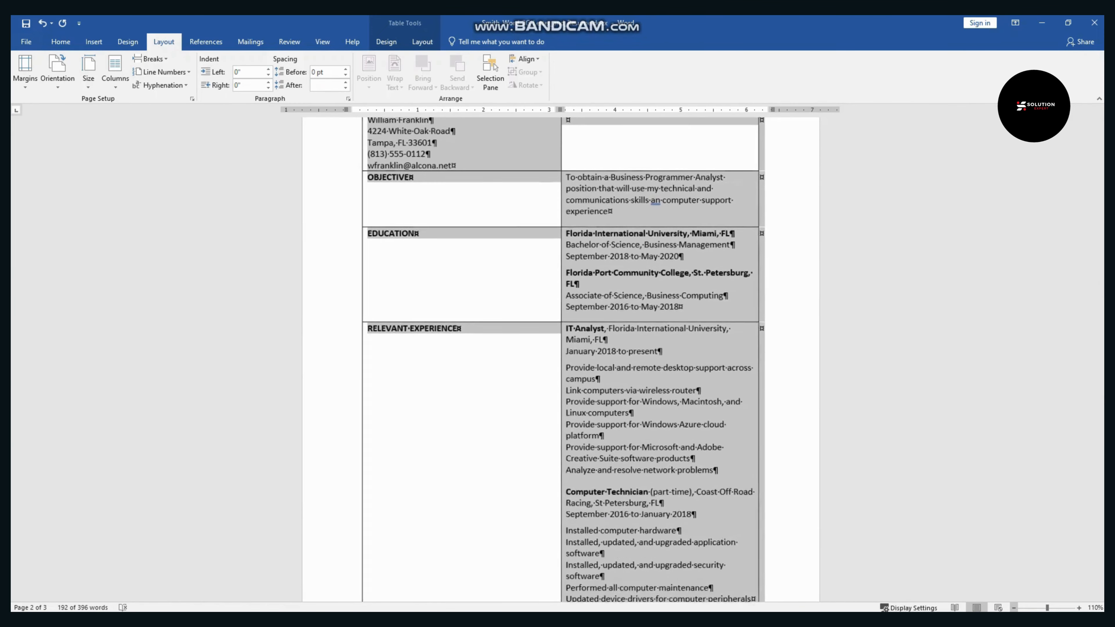
click(1014, 608)
scroll(558, 359, up, 4)
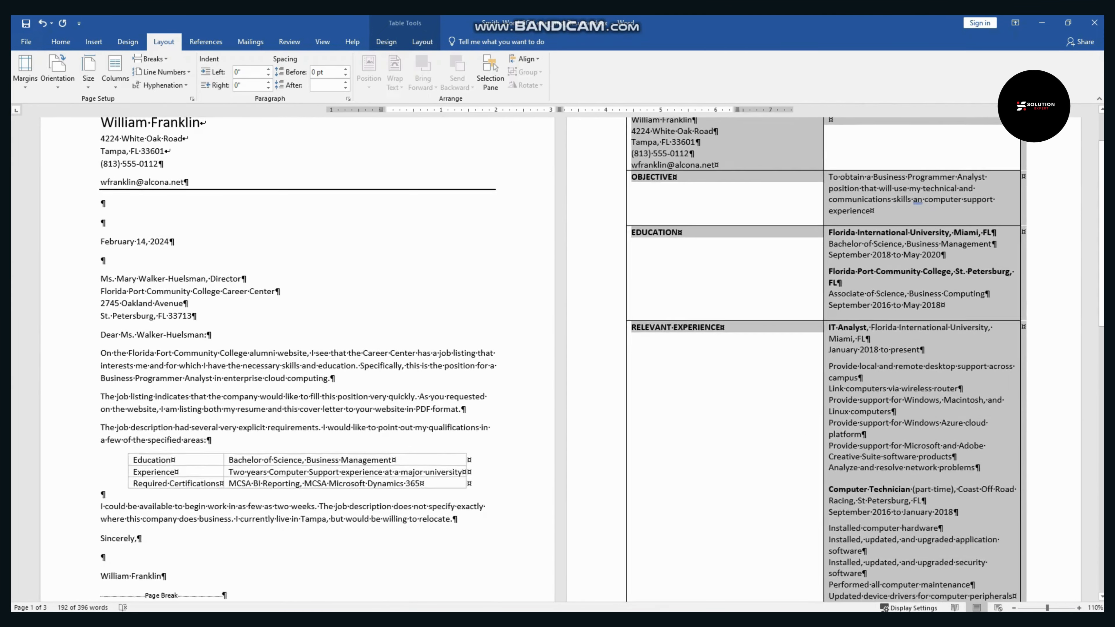
scroll(557, 359, down, 1)
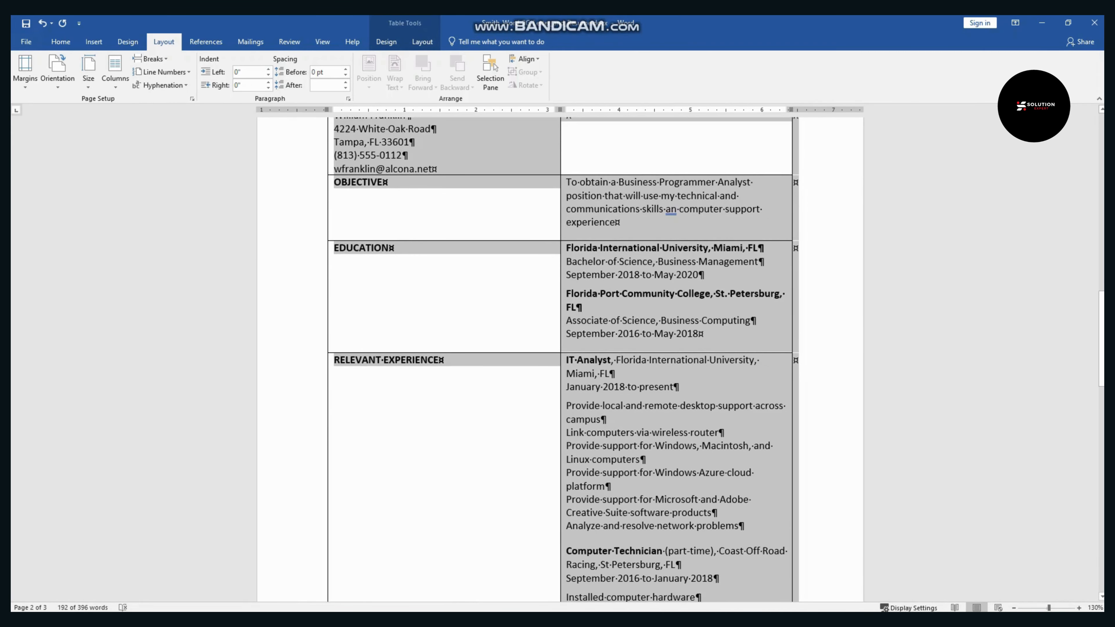
scroll(557, 360, down, 4)
scroll(558, 359, up, 5)
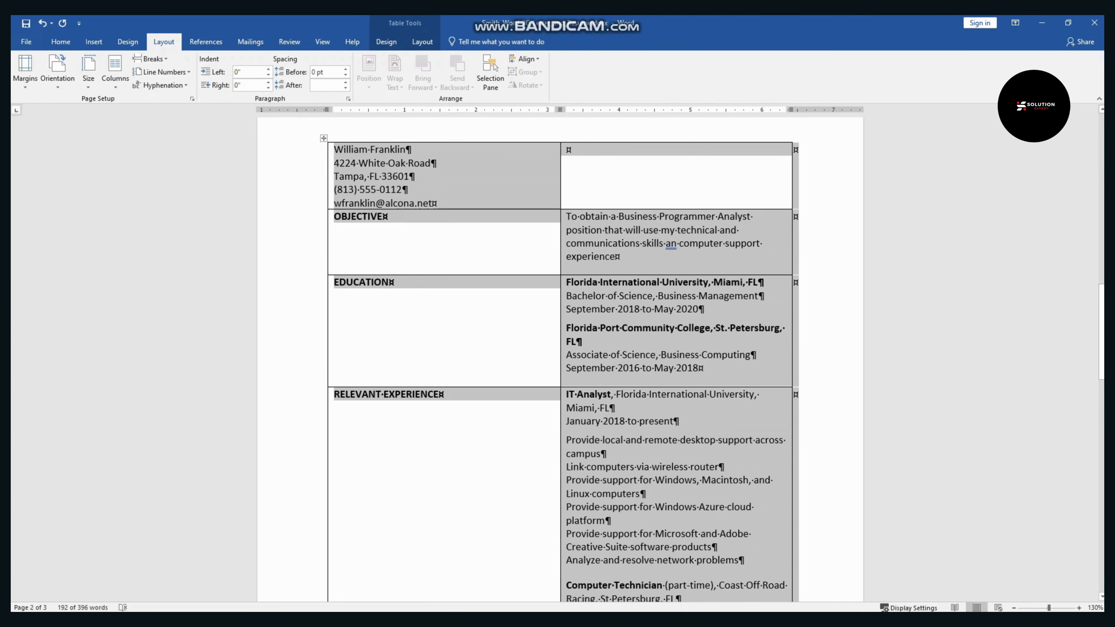
click(422, 42)
click(376, 73)
click(402, 99)
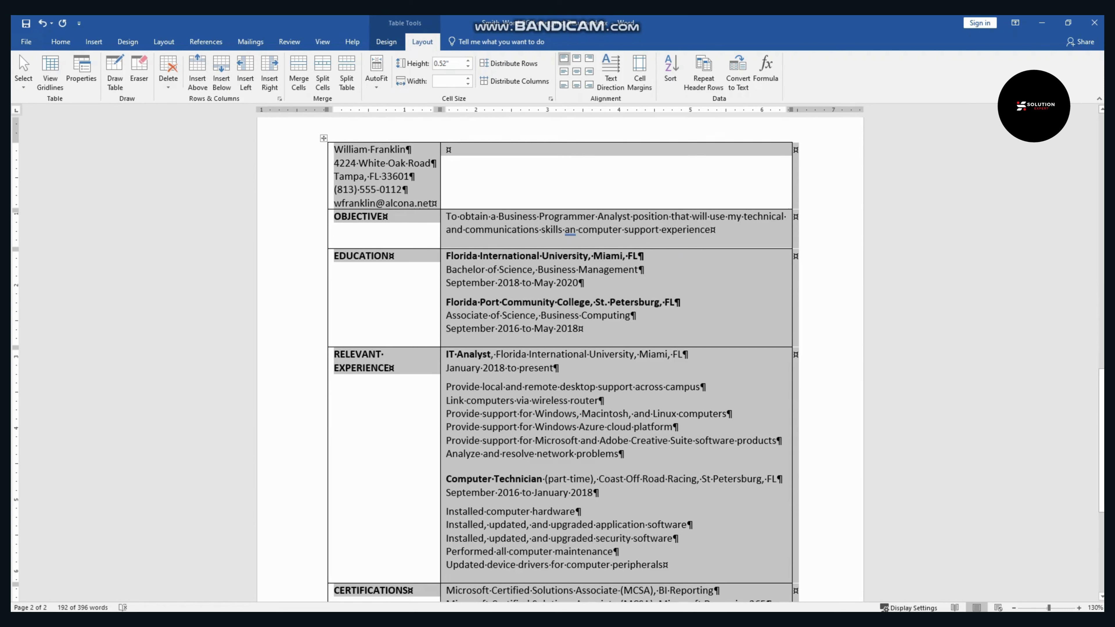
Step: Remove all borders from the resume table, keeping the entire table selected
click(386, 42)
click(856, 72)
click(864, 282)
click(323, 138)
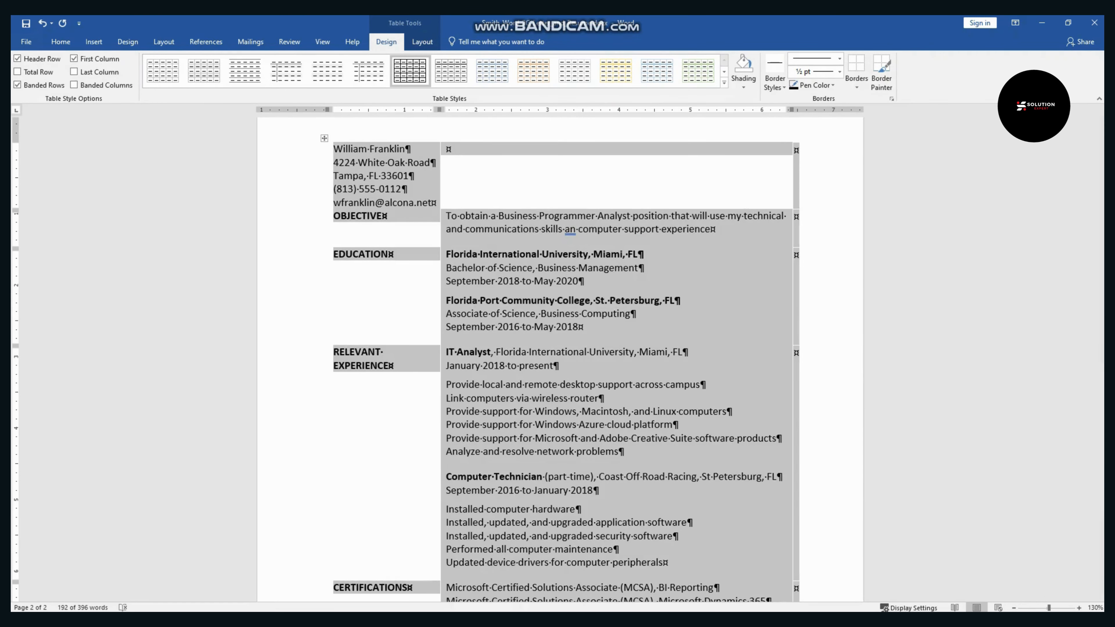
Step: Apply a Custom single solid 1 1/2 pt top border to the whole resume table through the Borders and Shading dialog
click(856, 86)
click(897, 308)
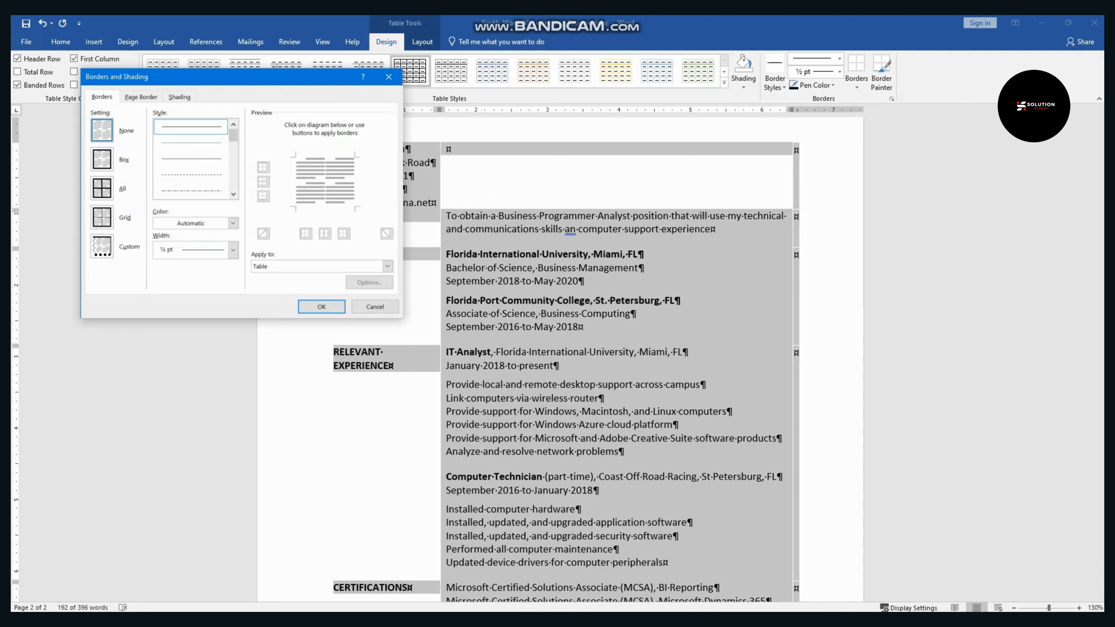
drag(246, 77, 294, 85)
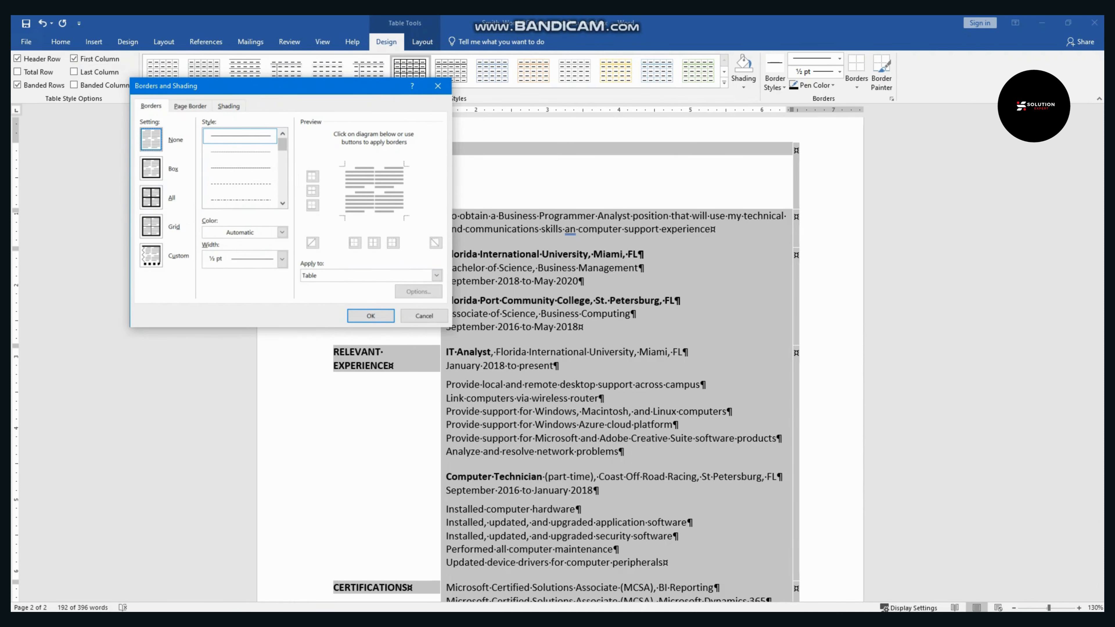
click(312, 177)
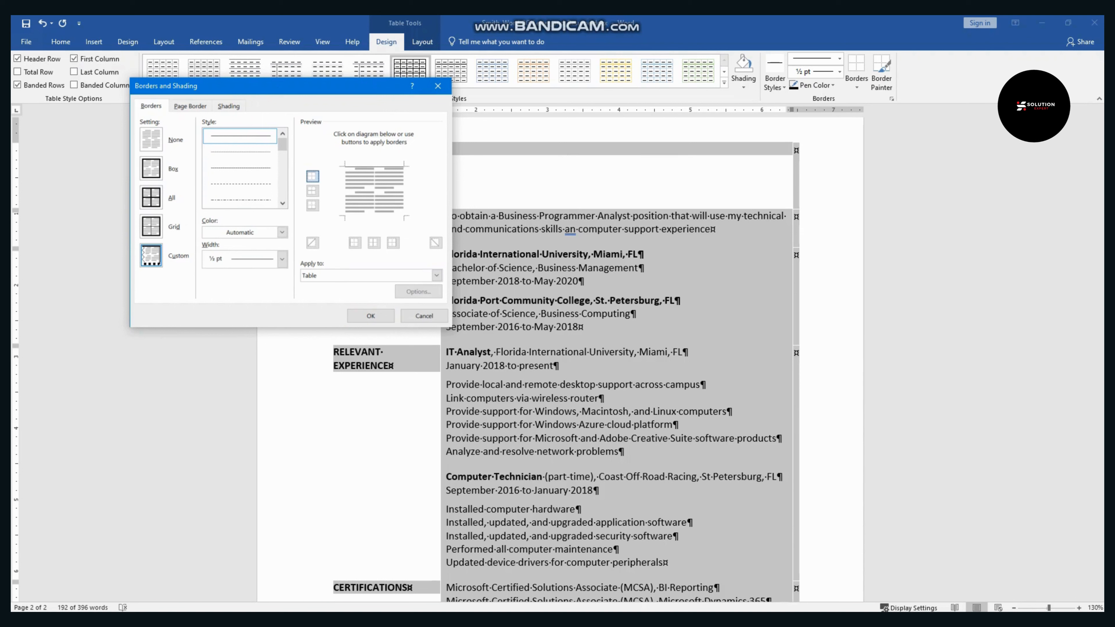
click(282, 259)
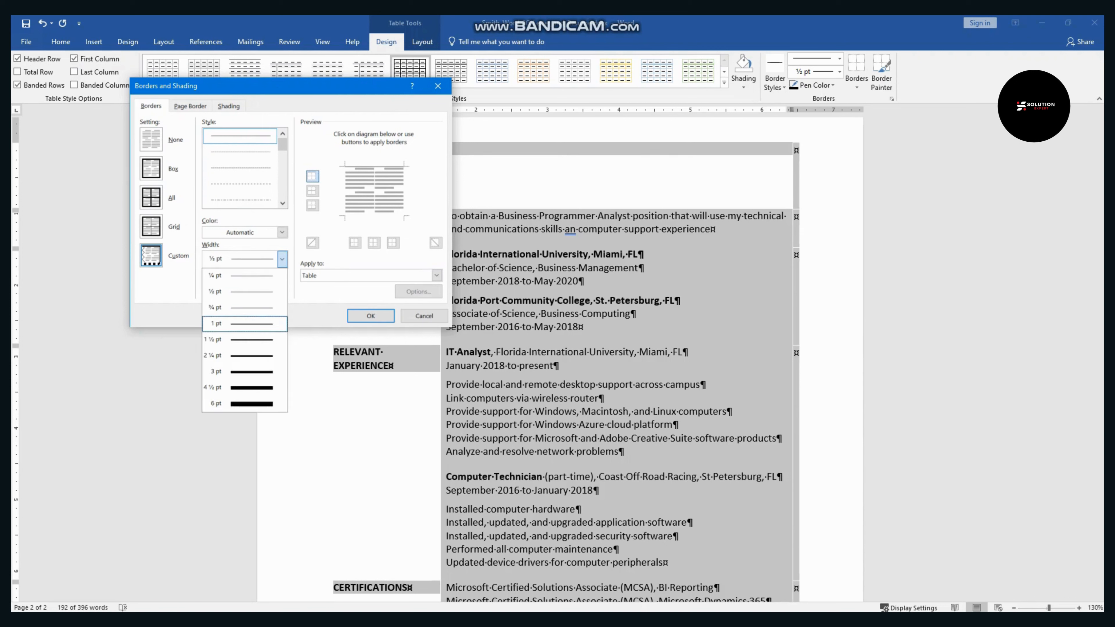
key(Return)
click(312, 176)
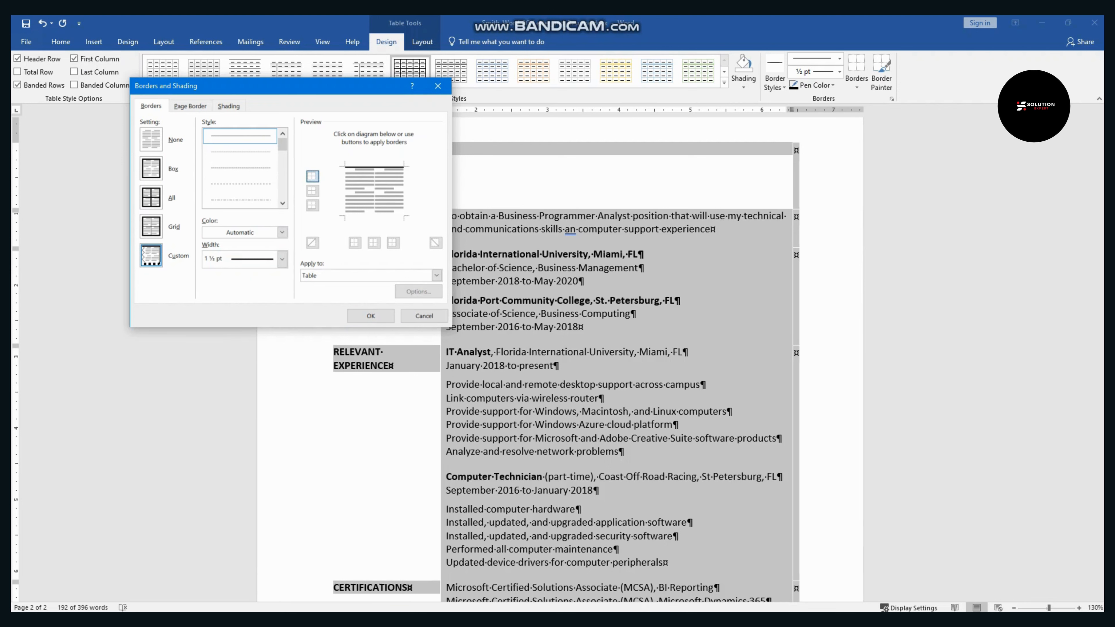
click(371, 316)
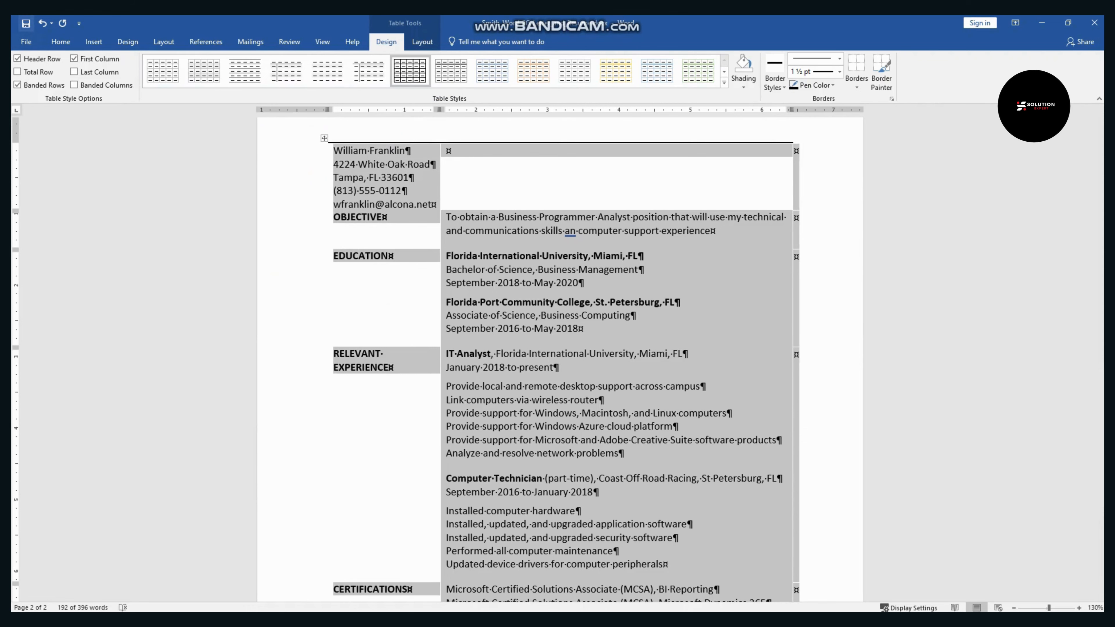
Step: Switch to the instructions document and highlight the step 12 instructions in yellow
key(alt+Tab)
drag(405, 294, 340, 259)
click(387, 240)
scroll(395, 263, down, 1)
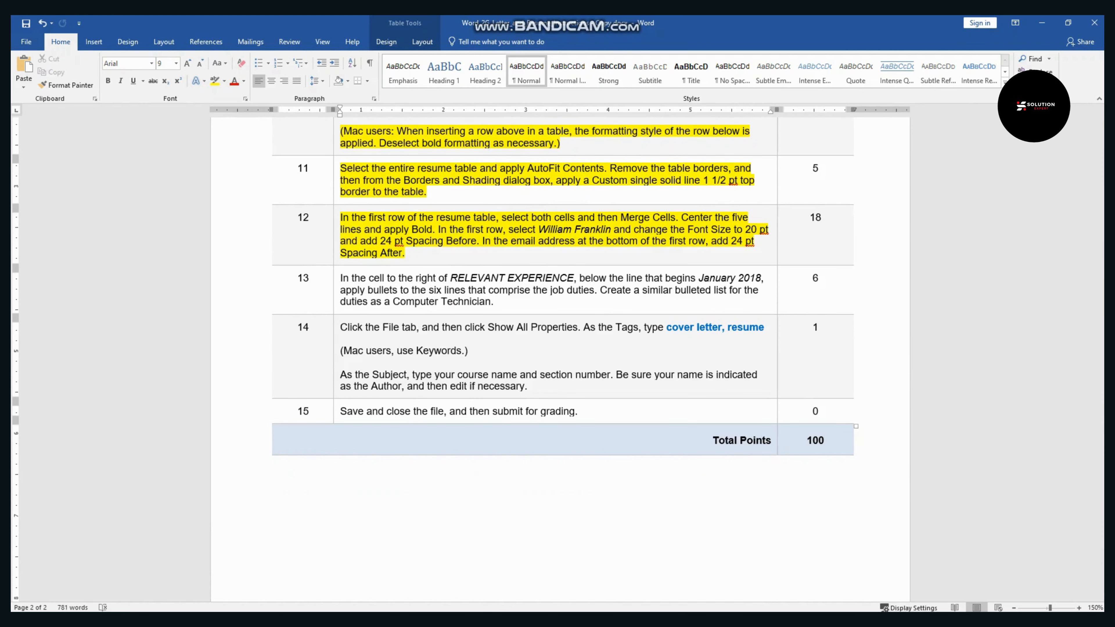
Step: Switch back to the letter document and merge the two cells in the first row of the resume table
key(alt+Tab)
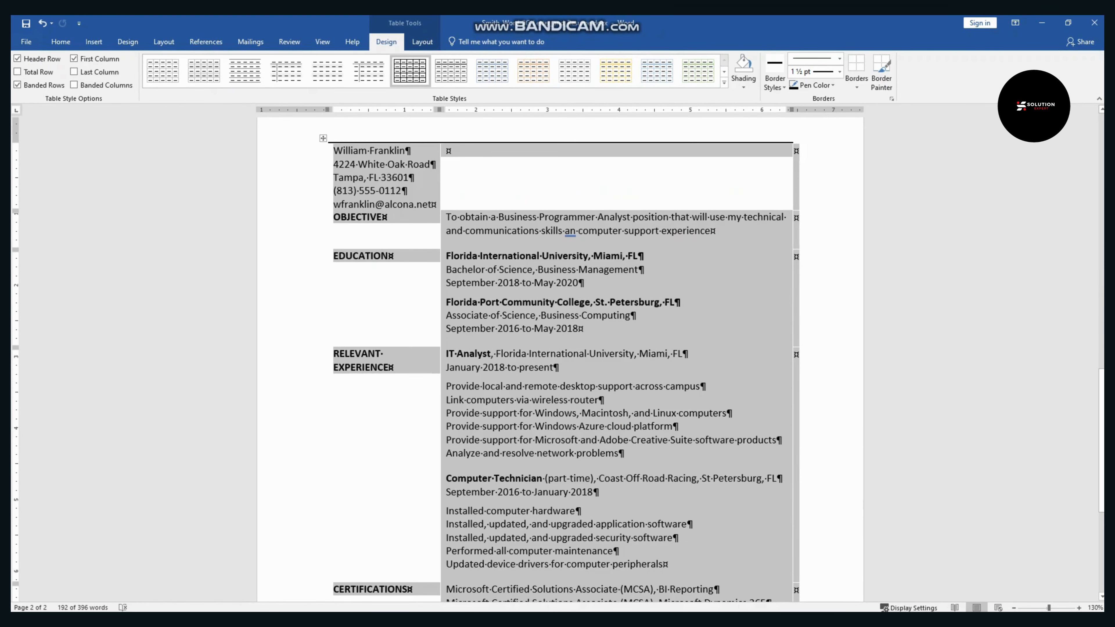
click(447, 151)
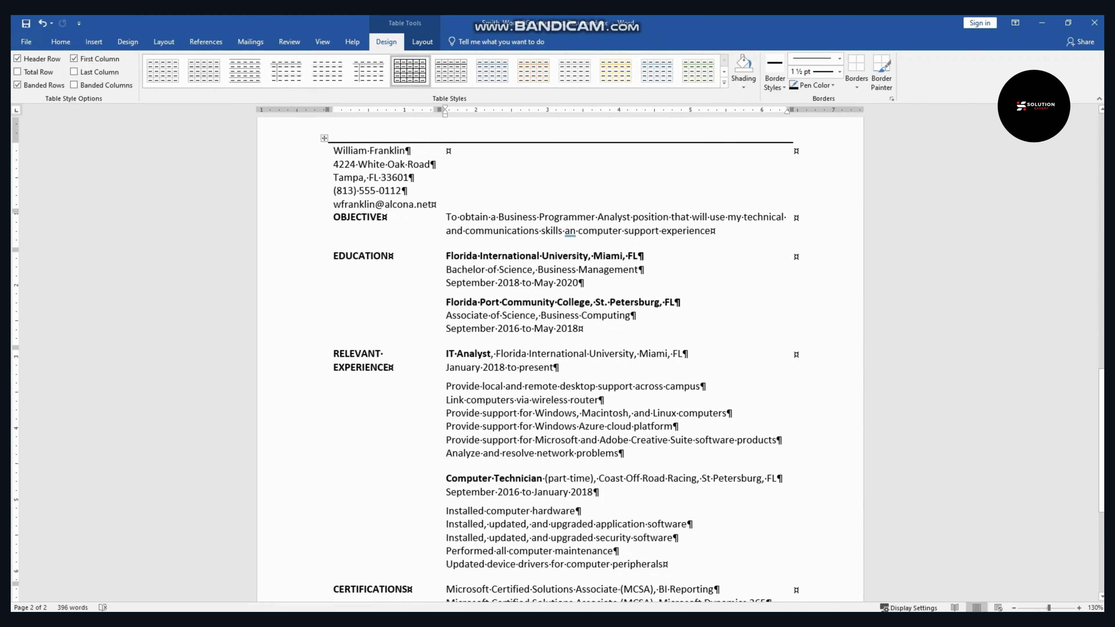
drag(397, 164, 487, 175)
click(422, 42)
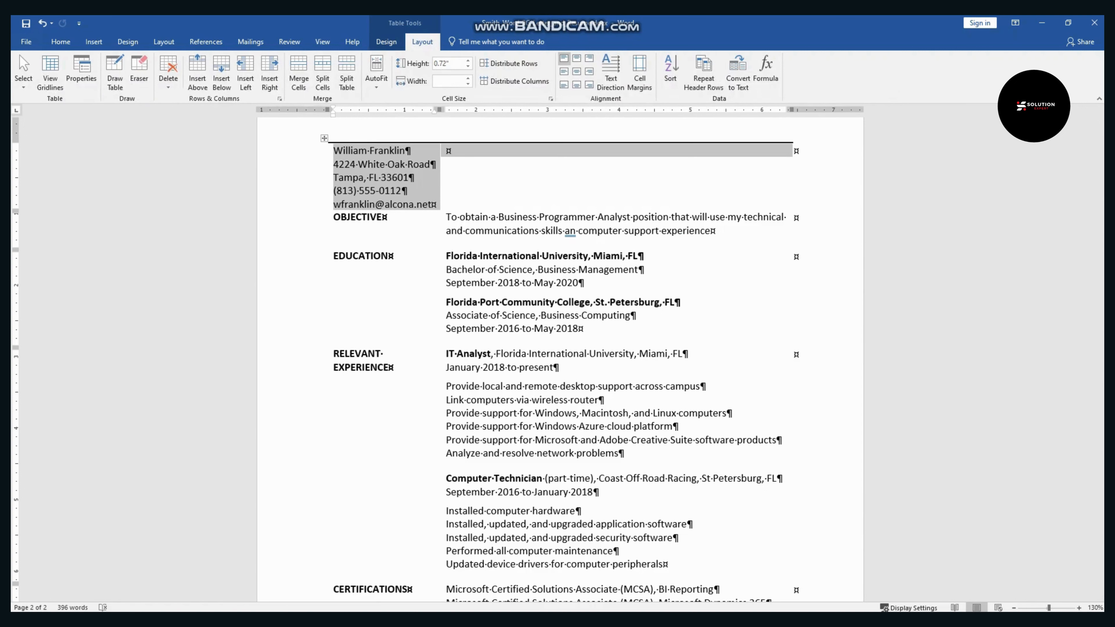
click(299, 73)
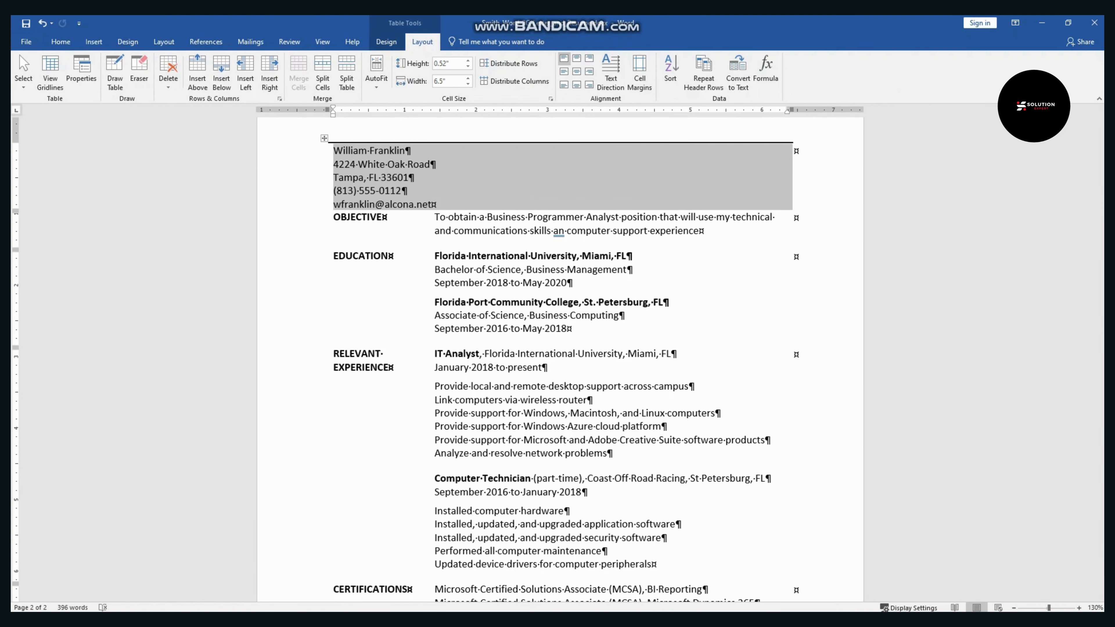
Step: Center the five contact lines in the merged first row and apply bold to them
click(61, 42)
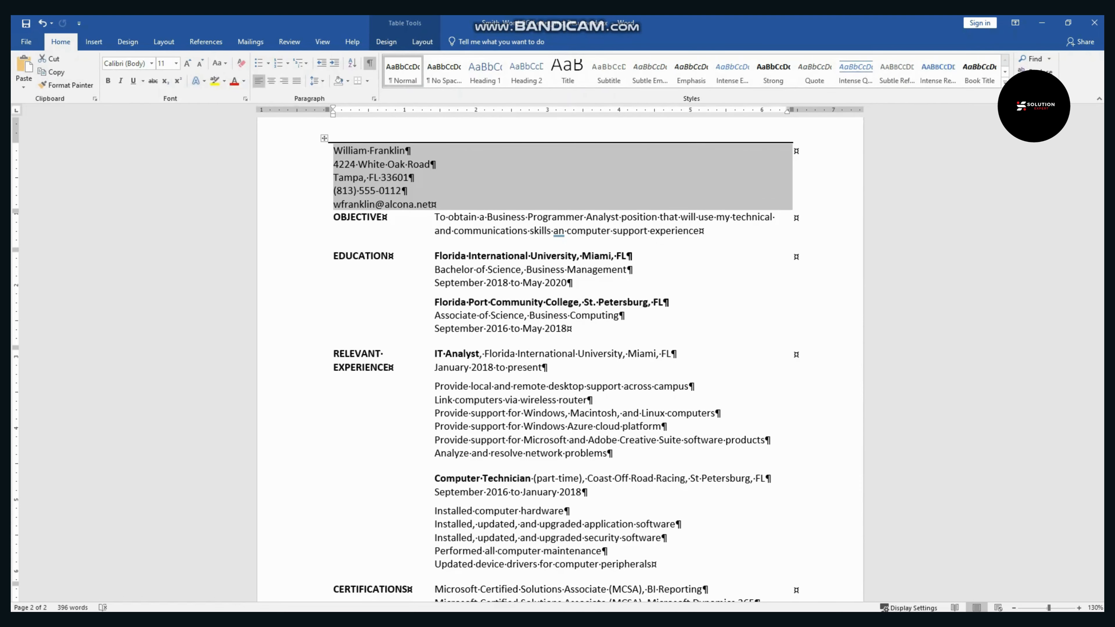
click(272, 81)
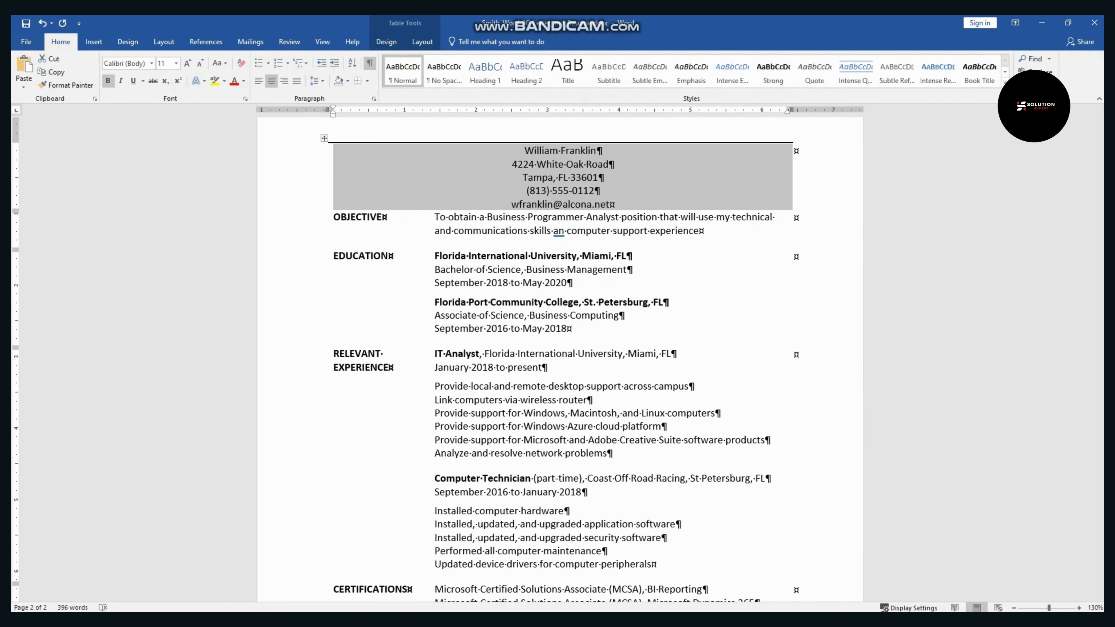
click(108, 81)
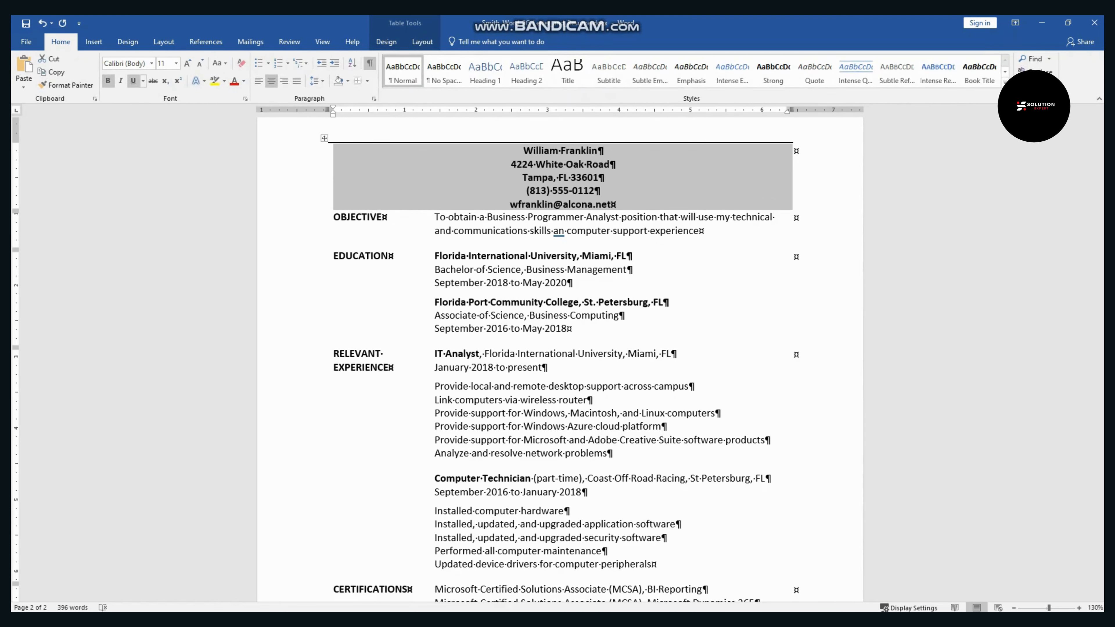
Step: Set the applicant's name line in the first row to font size 20 with 24 pt Spacing Before
click(542, 150)
drag(598, 151, 524, 151)
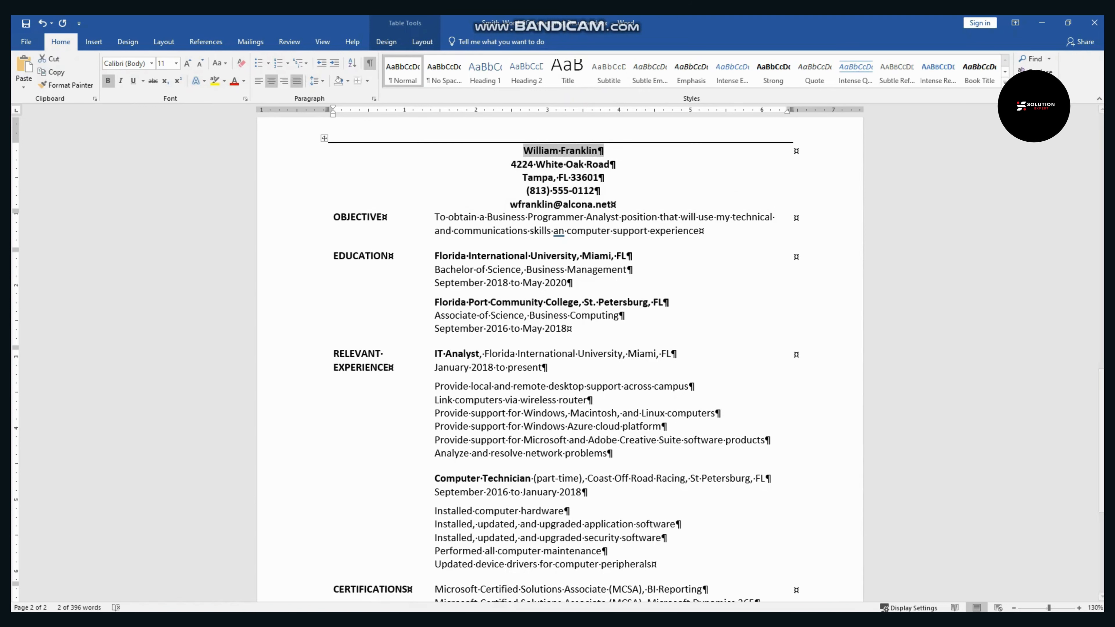
click(176, 63)
click(162, 164)
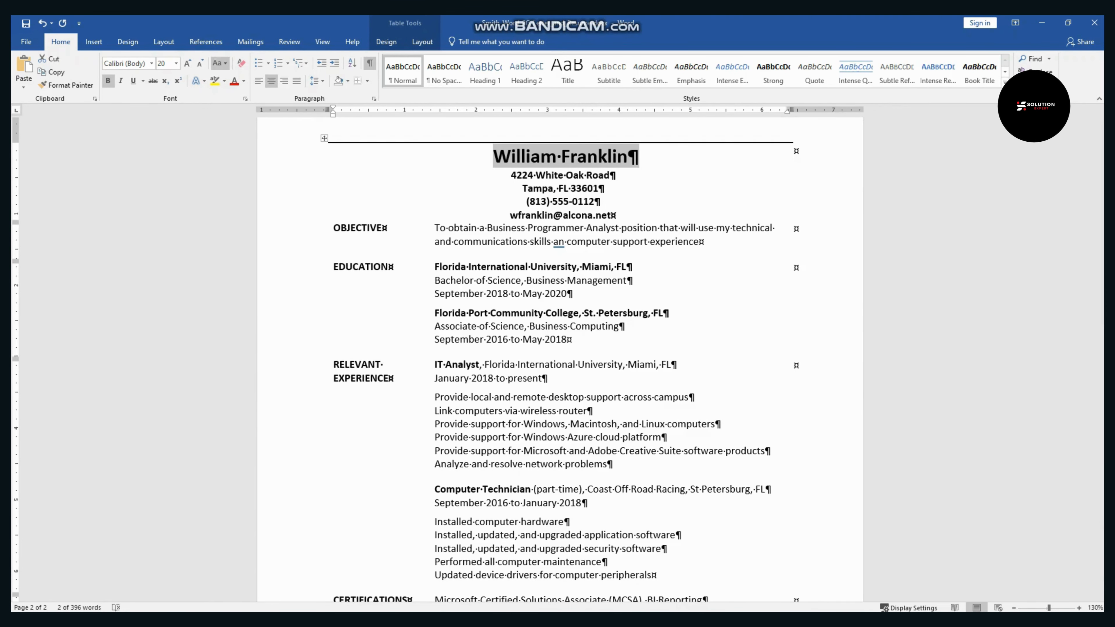
click(164, 41)
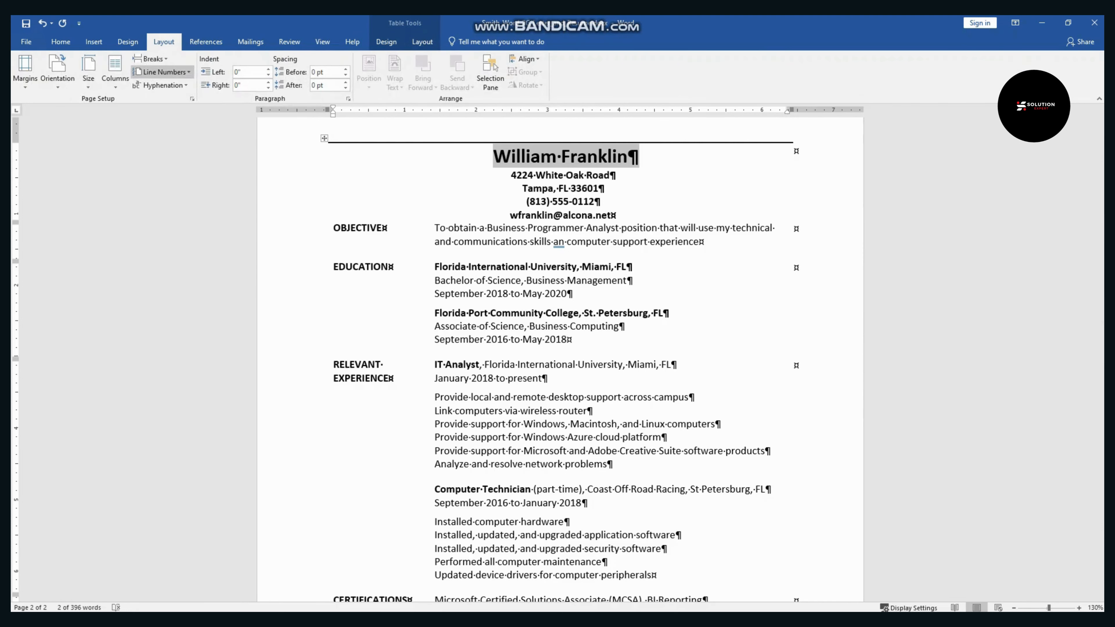
click(346, 69)
click(345, 69)
click(345, 69)
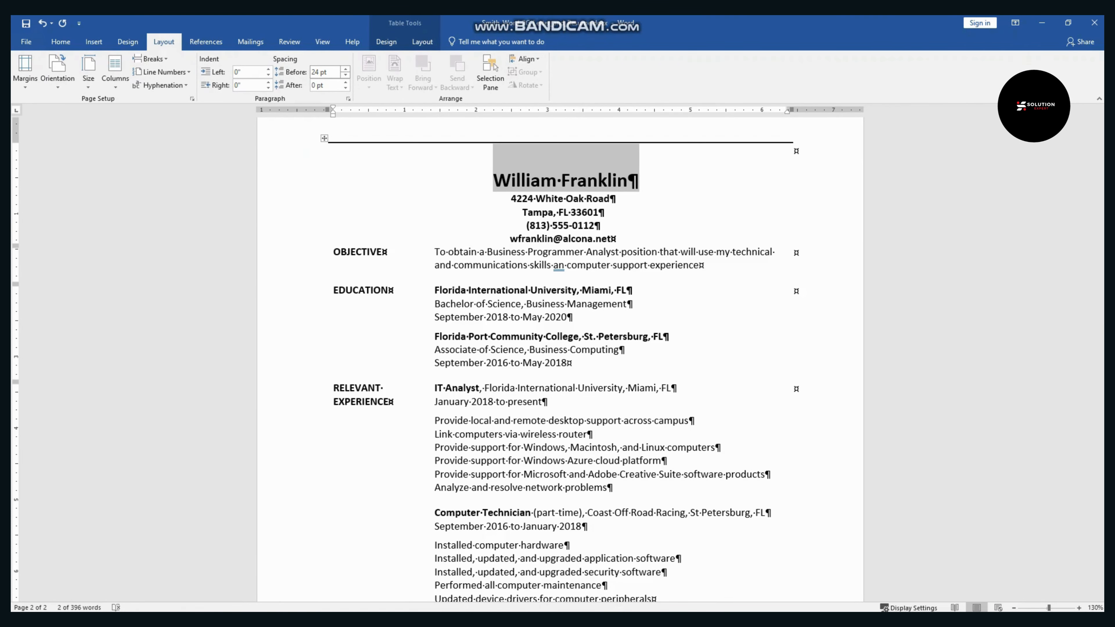
Step: Set Spacing After to 24 pt for the e-mail address line at the end of the first row
click(536, 239)
key(shift+Home)
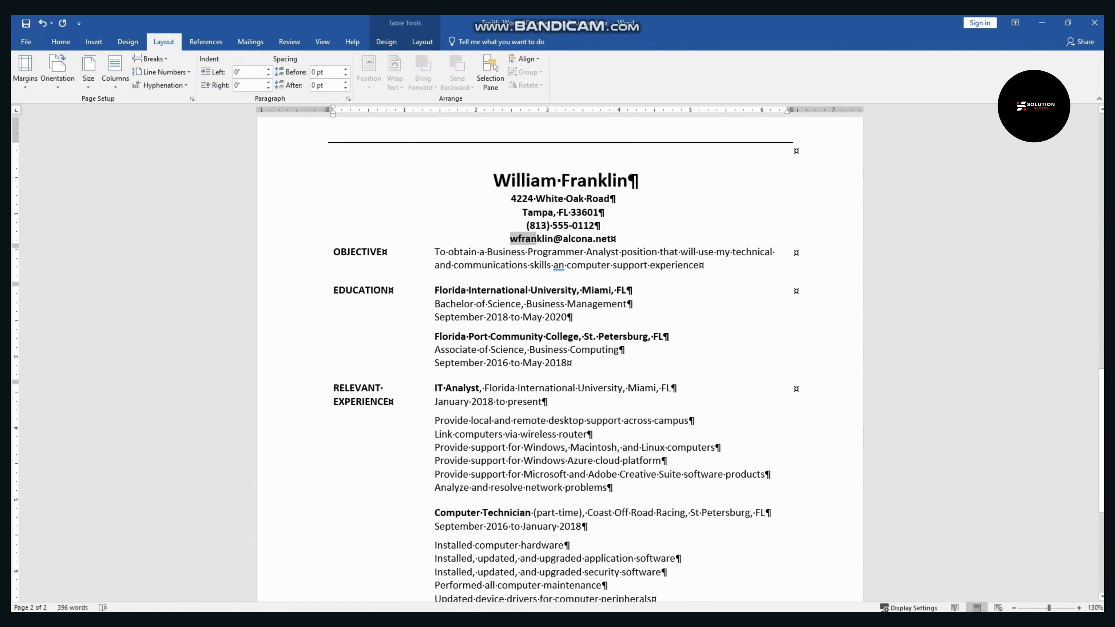
drag(536, 239, 612, 239)
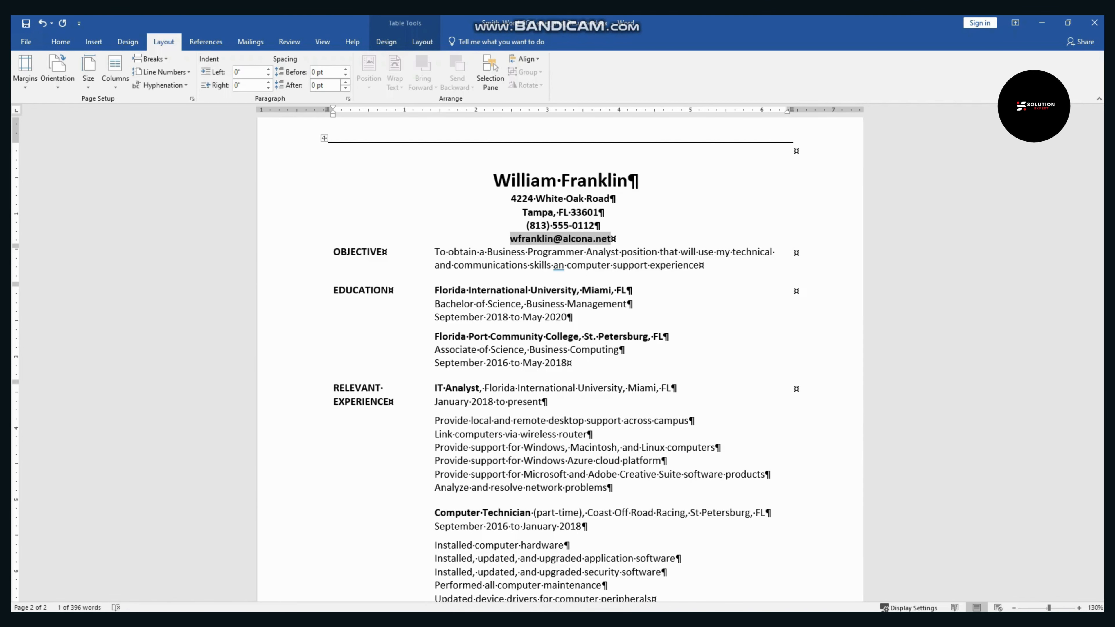
click(346, 83)
click(346, 83)
click(346, 82)
click(345, 83)
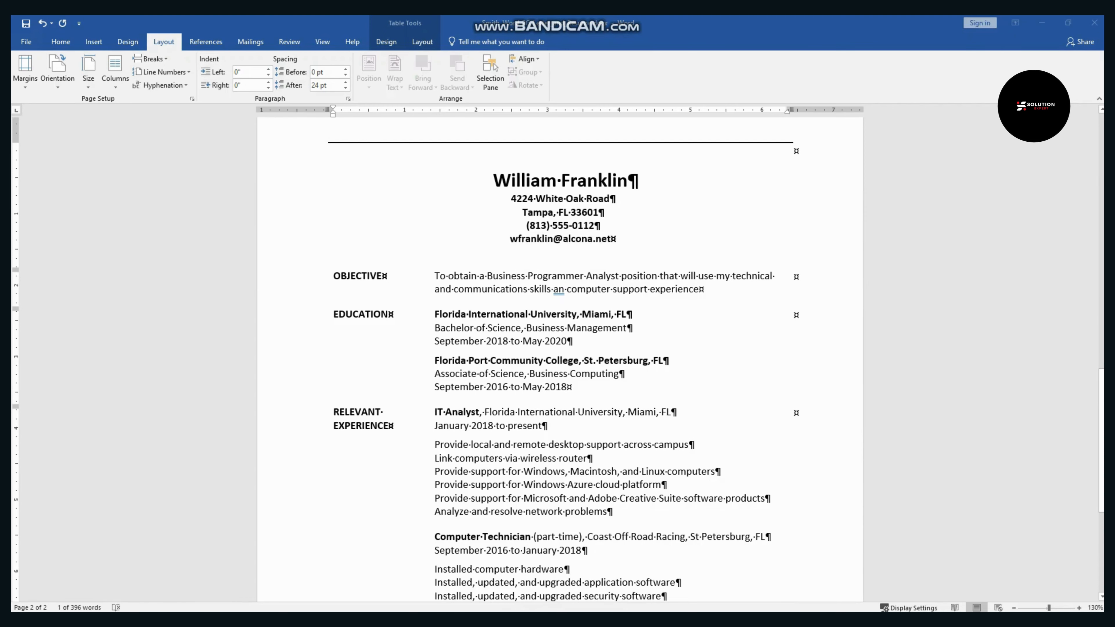
Step: Highlight the step 13 instructions in yellow in the instructions document, and return to the letter document
key(alt+Tab)
drag(494, 302, 341, 279)
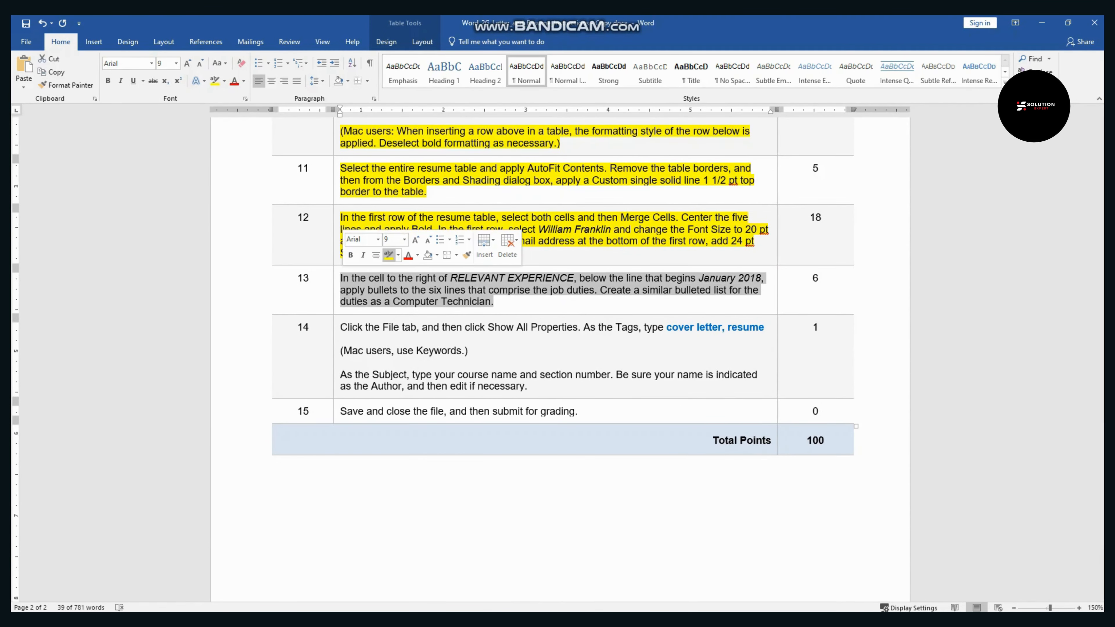
click(387, 255)
key(alt+Tab)
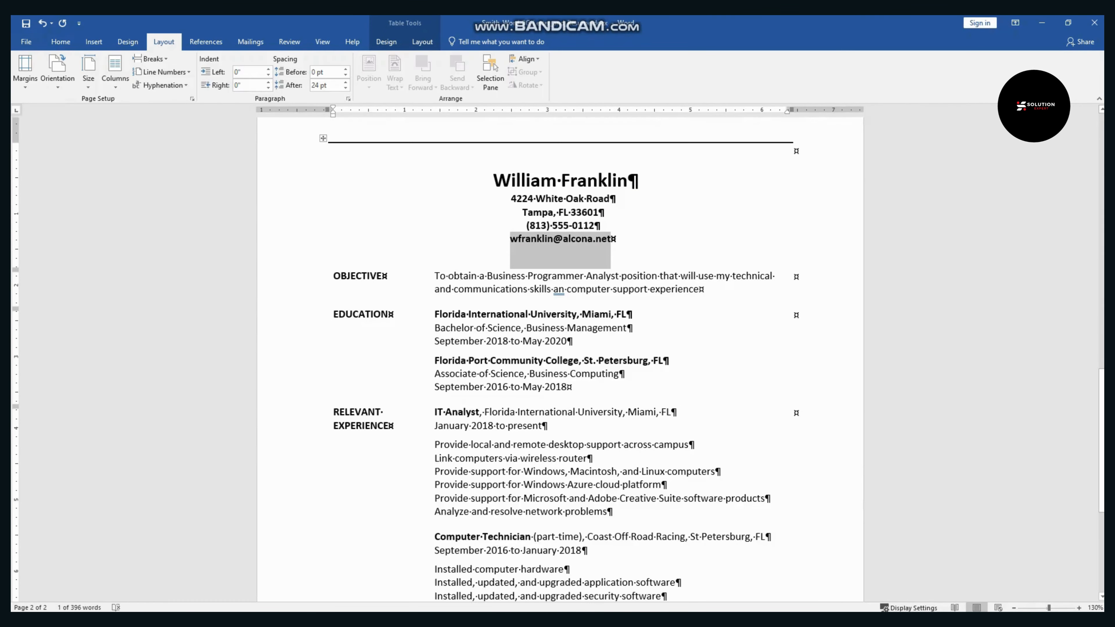
key(alt+Tab)
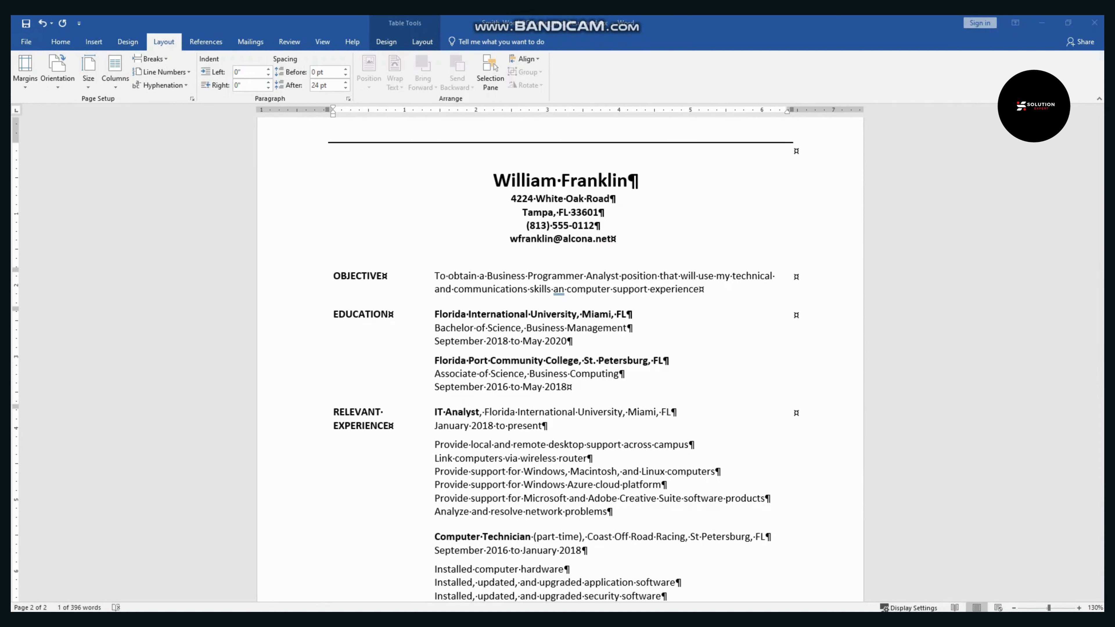
key(alt+Tab)
key(Left)
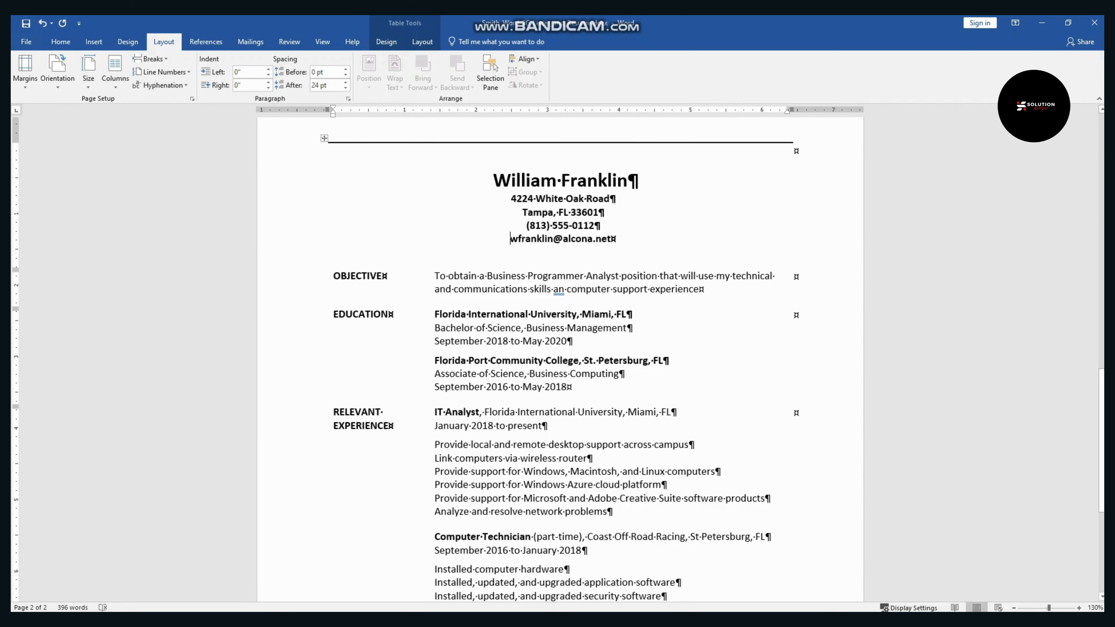
Step: Apply bullets to the six IT Analyst job duties below the January 2018 line beside RELEVANT EXPERIENCE
scroll(560, 359, down, 1)
click(373, 391)
key(Tab)
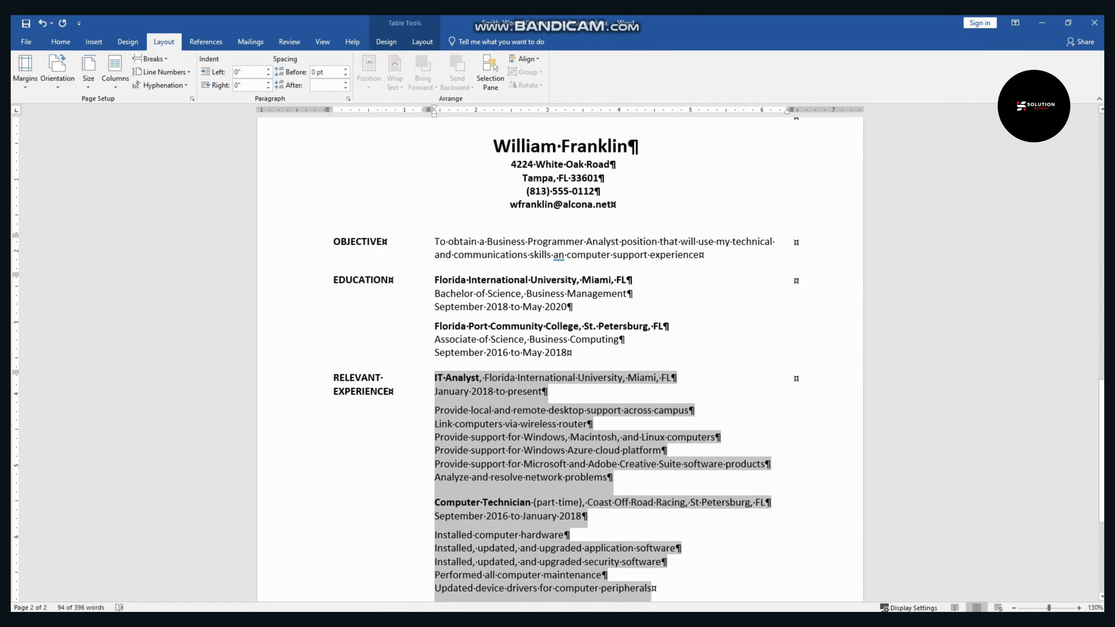
scroll(560, 359, down, 2)
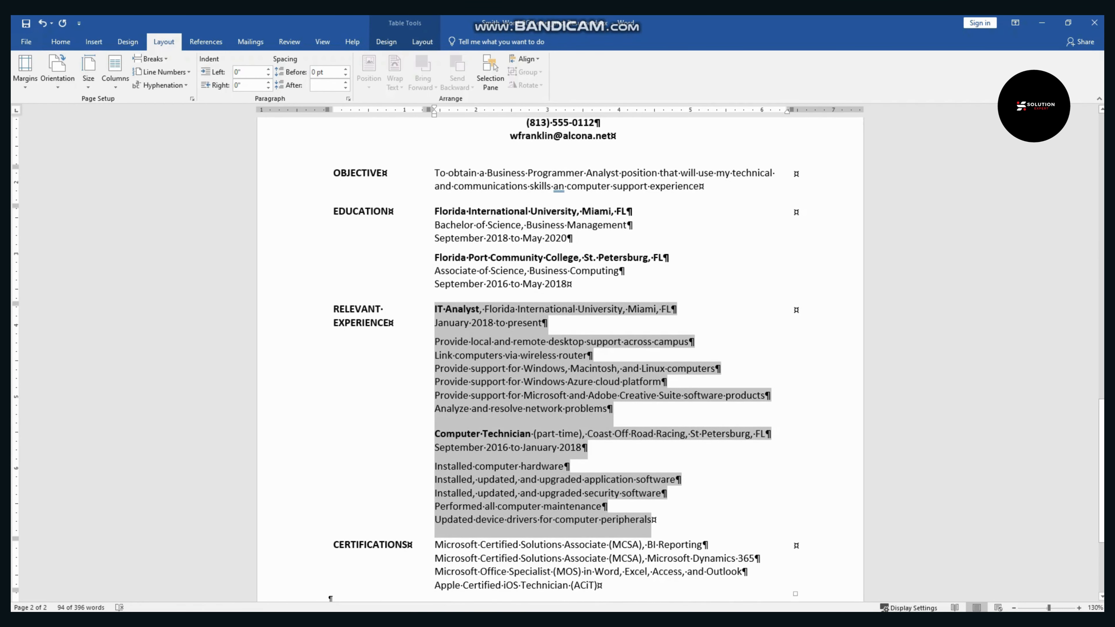
click(488, 323)
key(End)
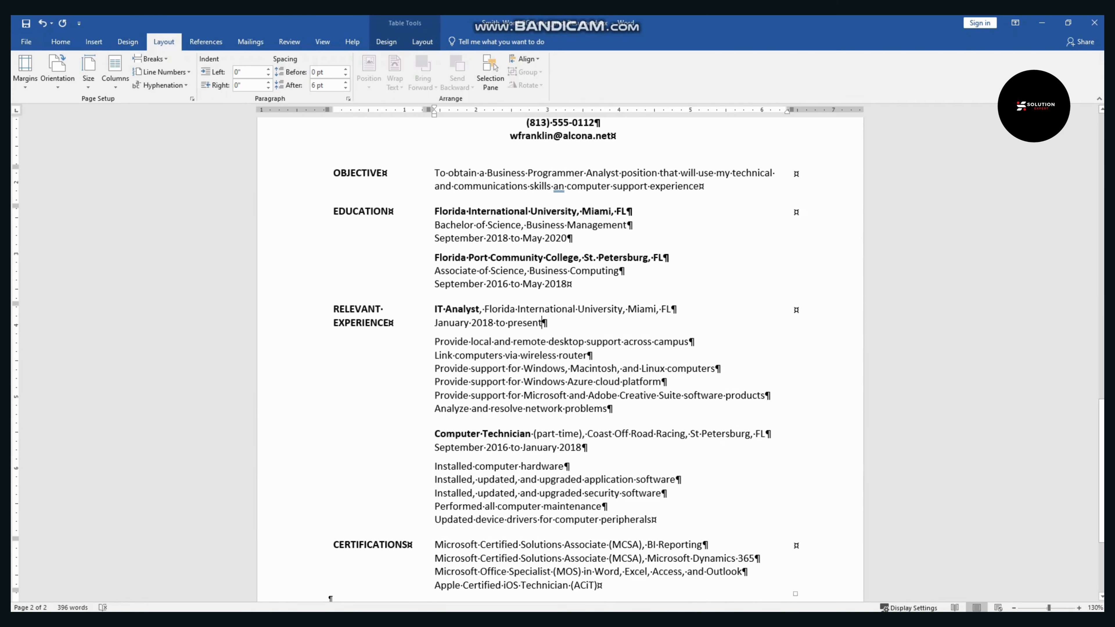
scroll(560, 359, down, 2)
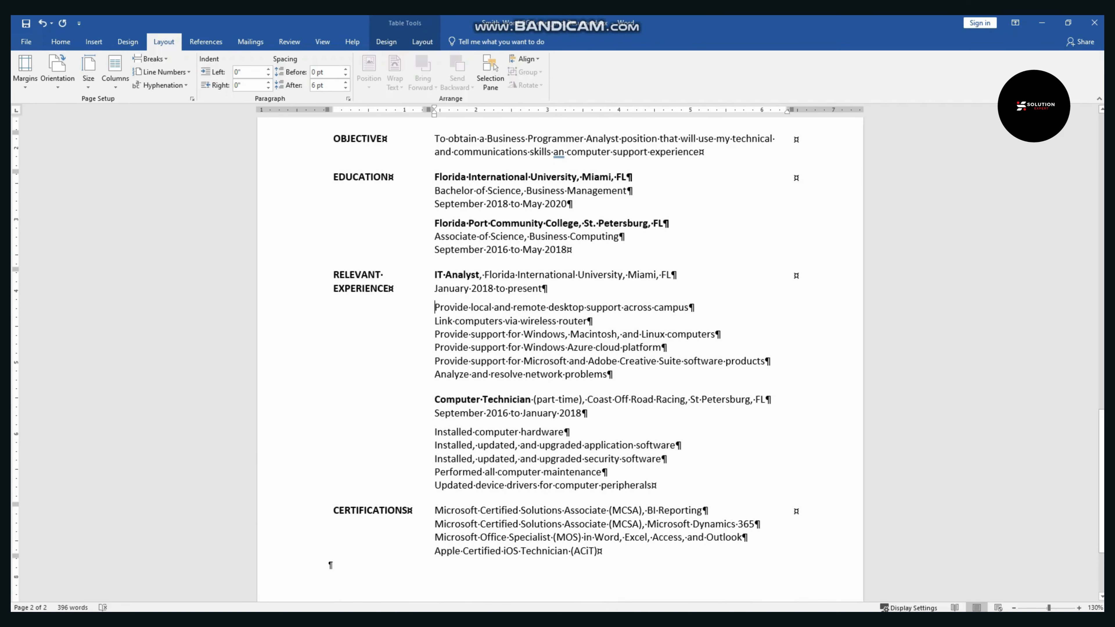
drag(435, 307, 607, 384)
click(61, 42)
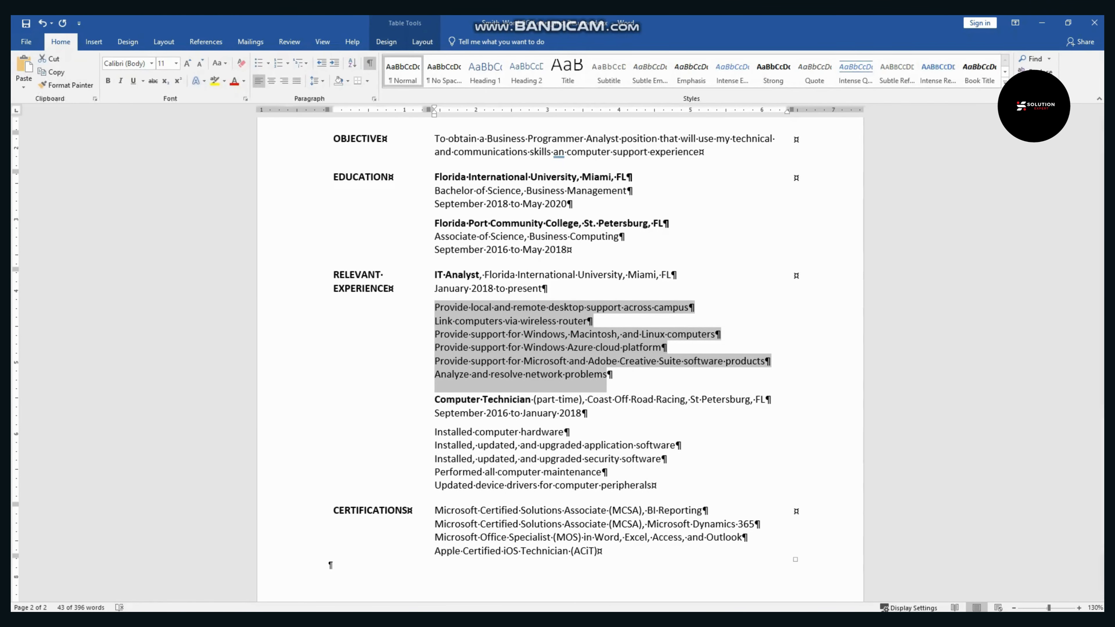
click(258, 62)
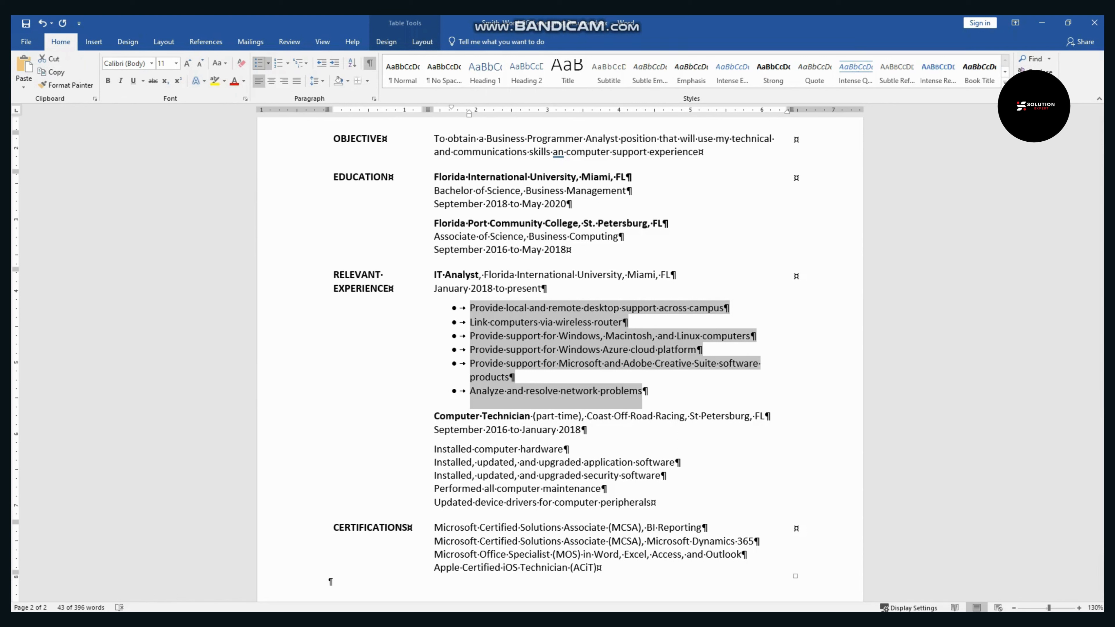
Step: Copy the bulleted list formatting to the five Computer Technician duties with Format Painter and save the document
click(67, 85)
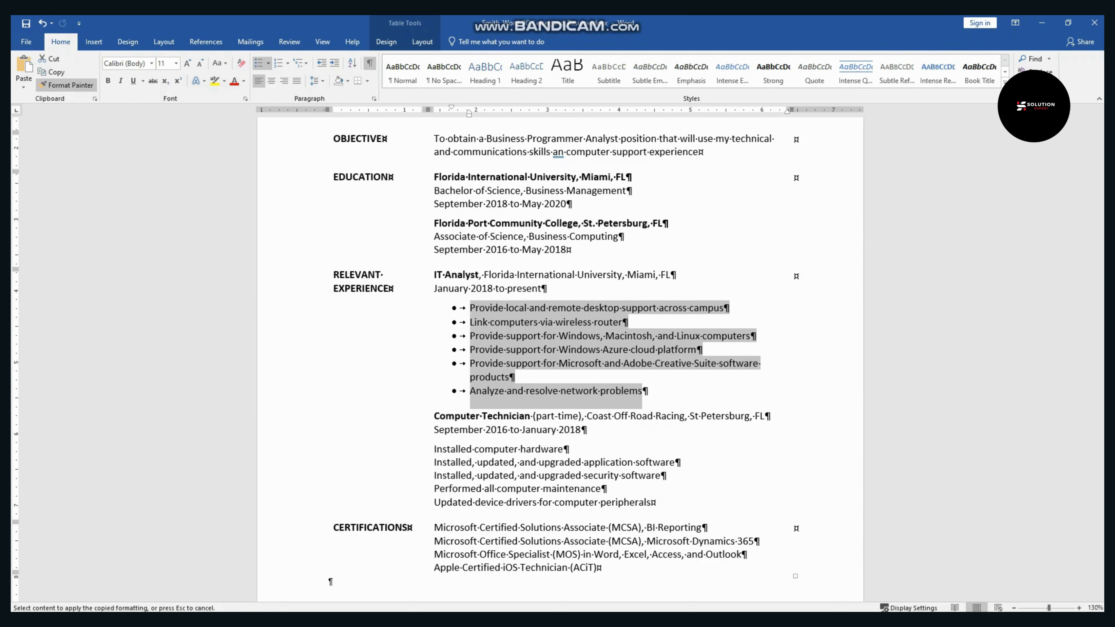
scroll(560, 351, down, 1)
scroll(560, 351, down, 2)
mouse_move(434, 345)
mouse_down()
mouse_move(465, 372)
mouse_move(656, 399)
mouse_up()
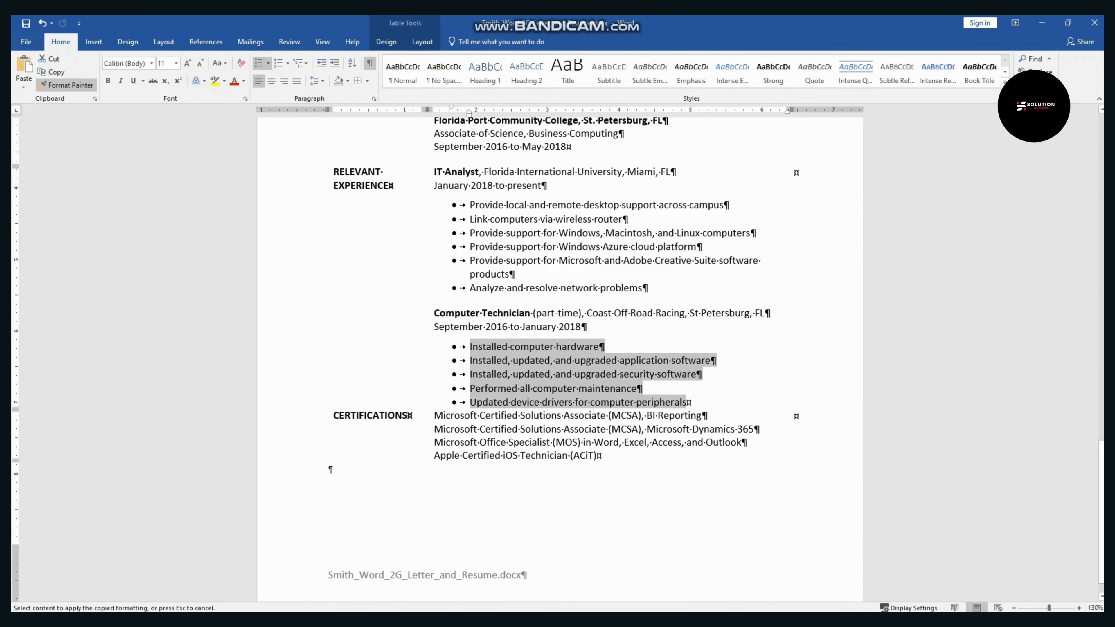
click(26, 23)
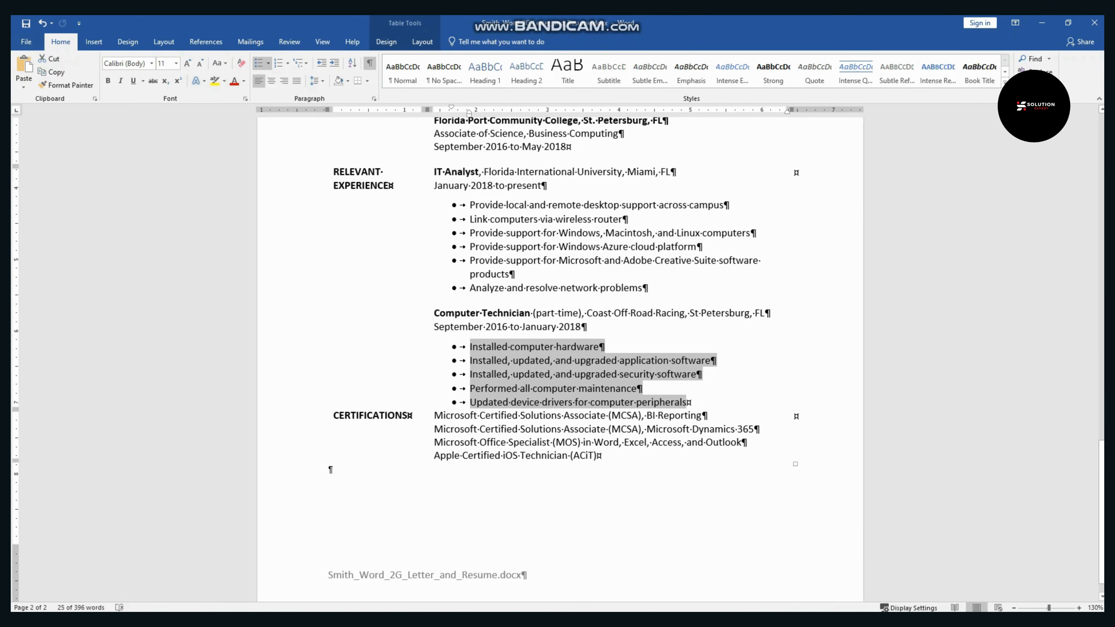
Step: Highlight the step 14 instructions in yellow in the instructions document, and return to the letter document
key(alt+Tab)
drag(527, 387, 340, 327)
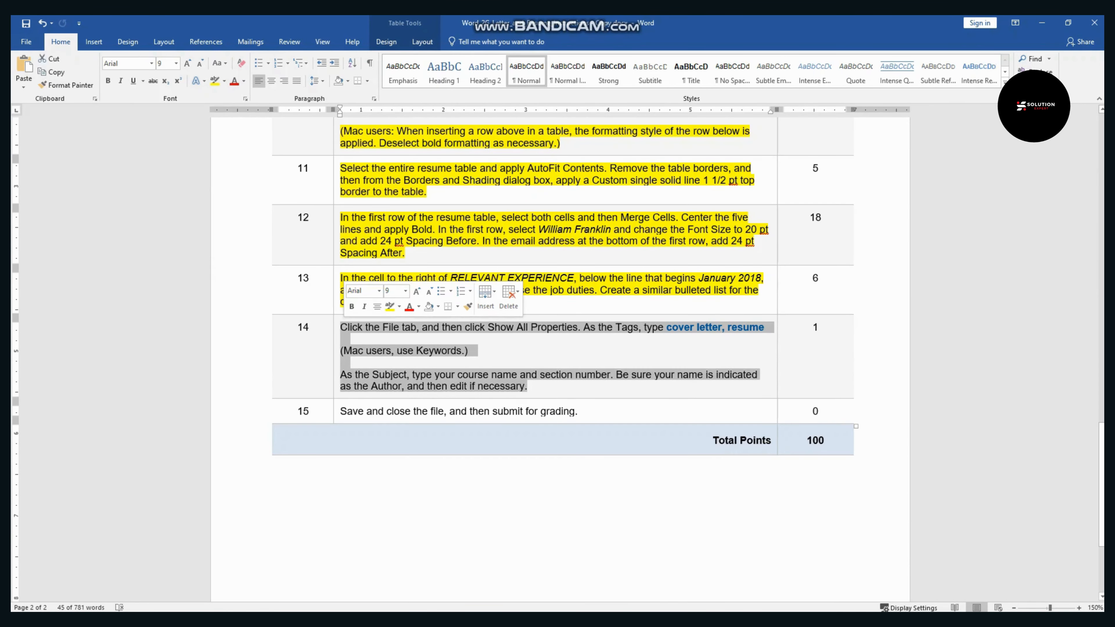
click(389, 307)
key(alt+Tab)
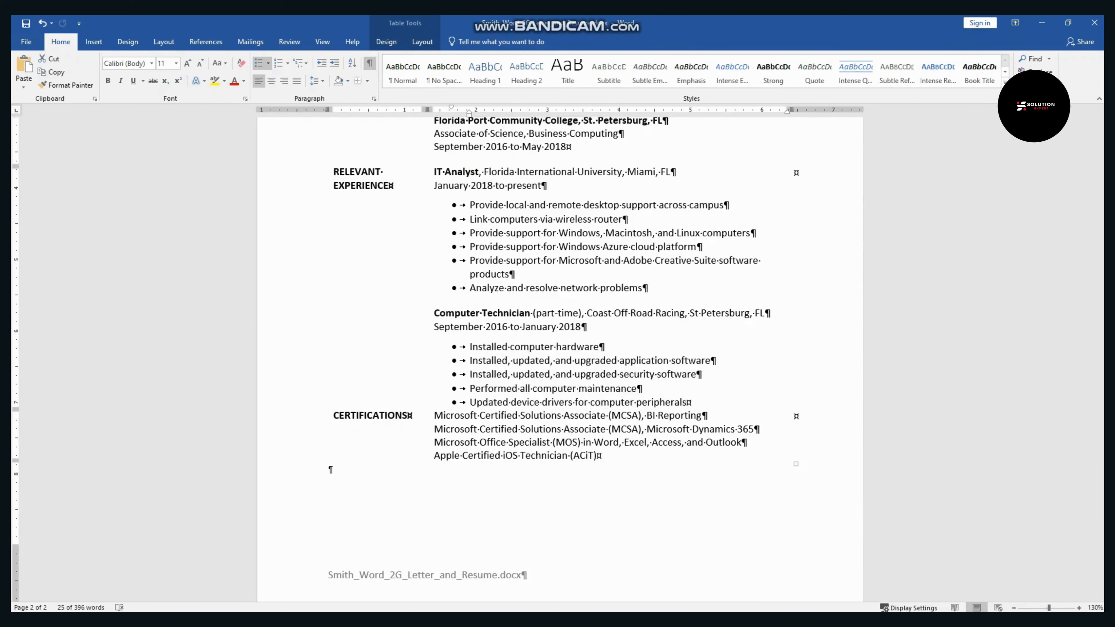
key(alt+Tab)
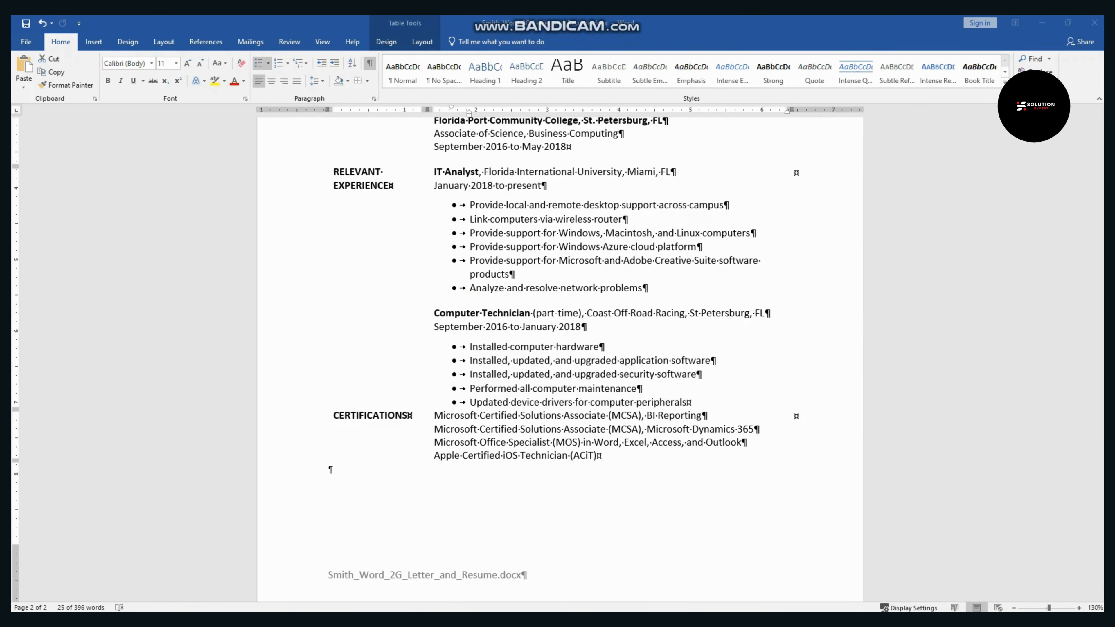
Step: Show all properties of the letter document and set its Tags to "cover letter, resume"
click(26, 42)
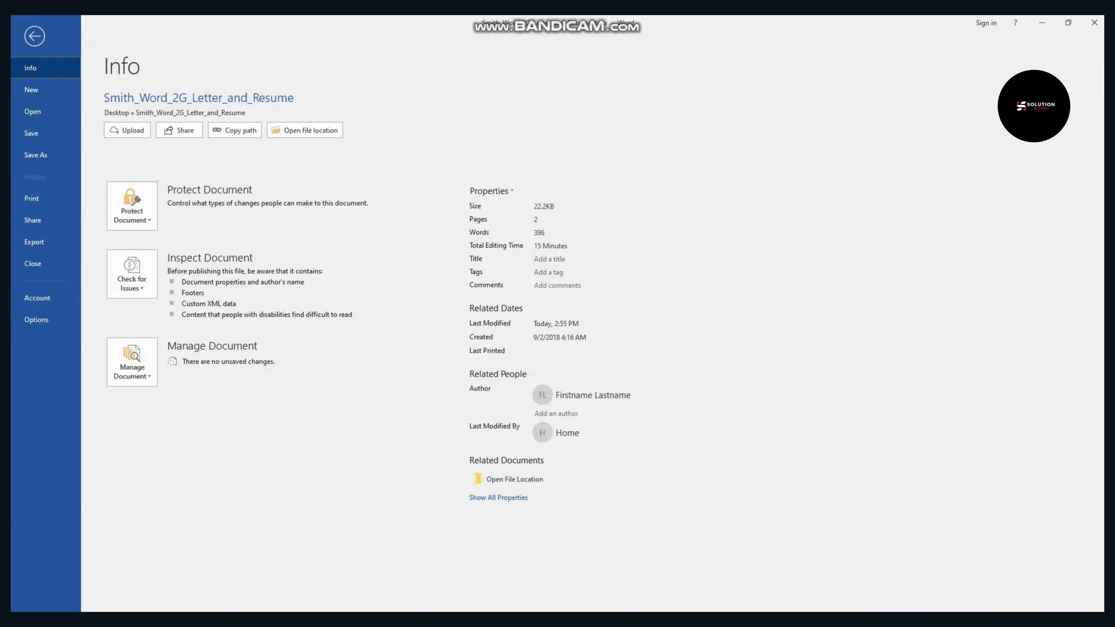
click(498, 498)
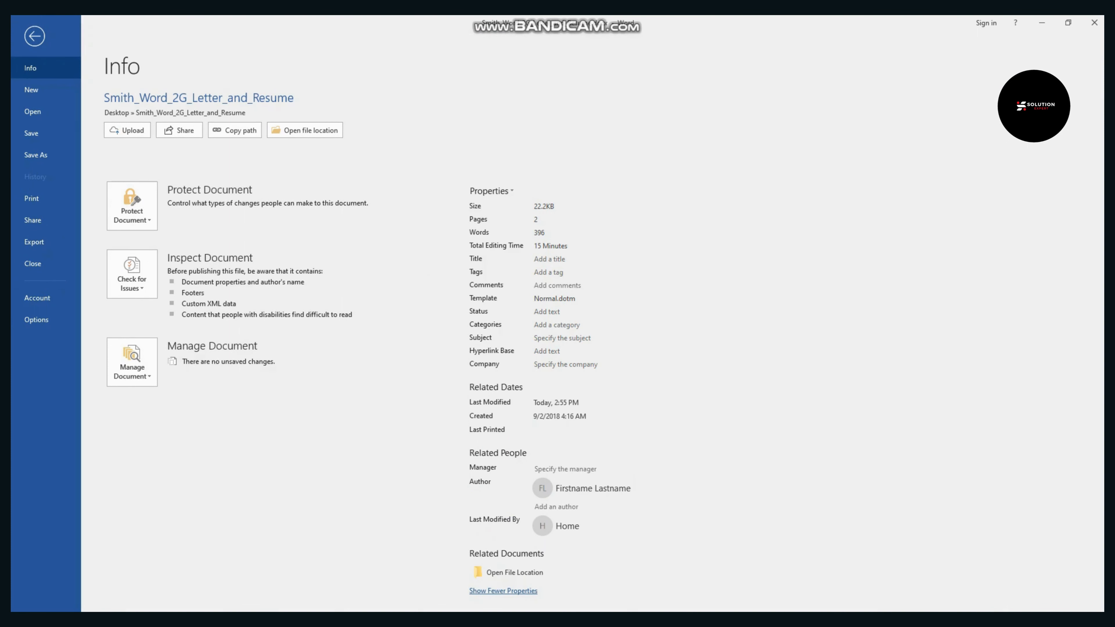
click(549, 272)
text(cover letter)
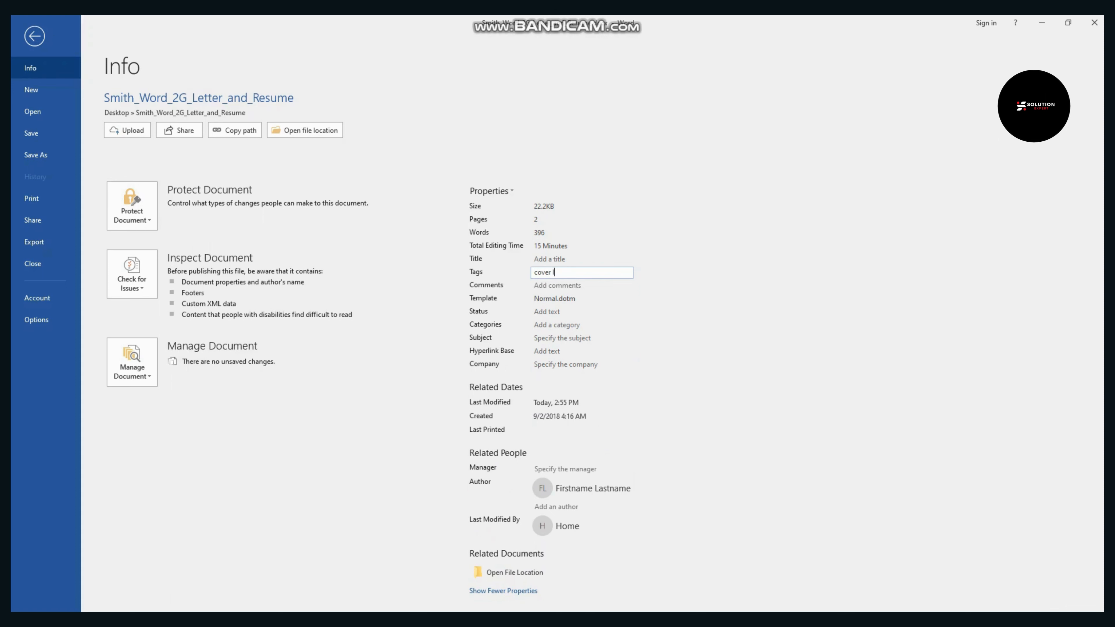
key(ctrl+a)
text(,)
text(over letter)
text(, resume)
key(Return)
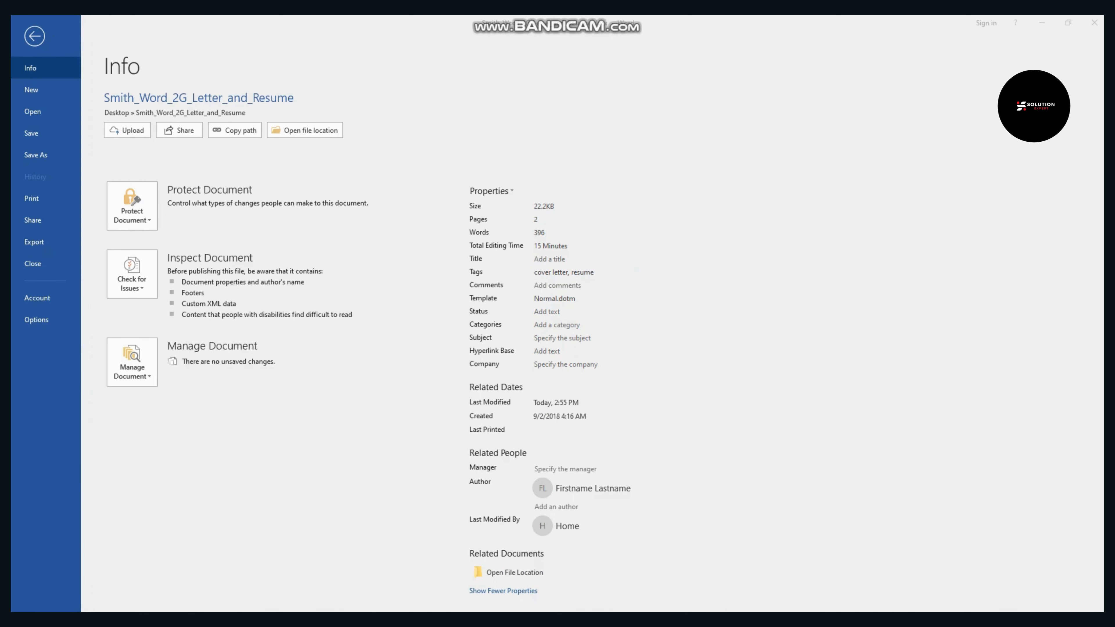
Step: Highlight the step 15 row's number and instruction in yellow in the instructions document, and return to the letter document
key(alt+Tab)
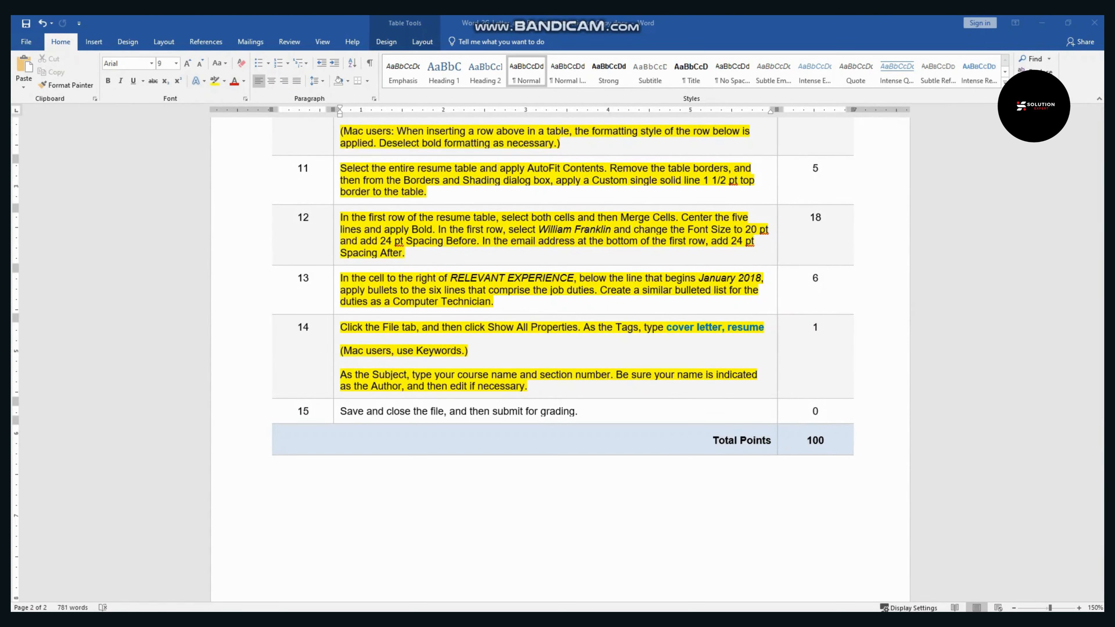
drag(579, 412, 322, 412)
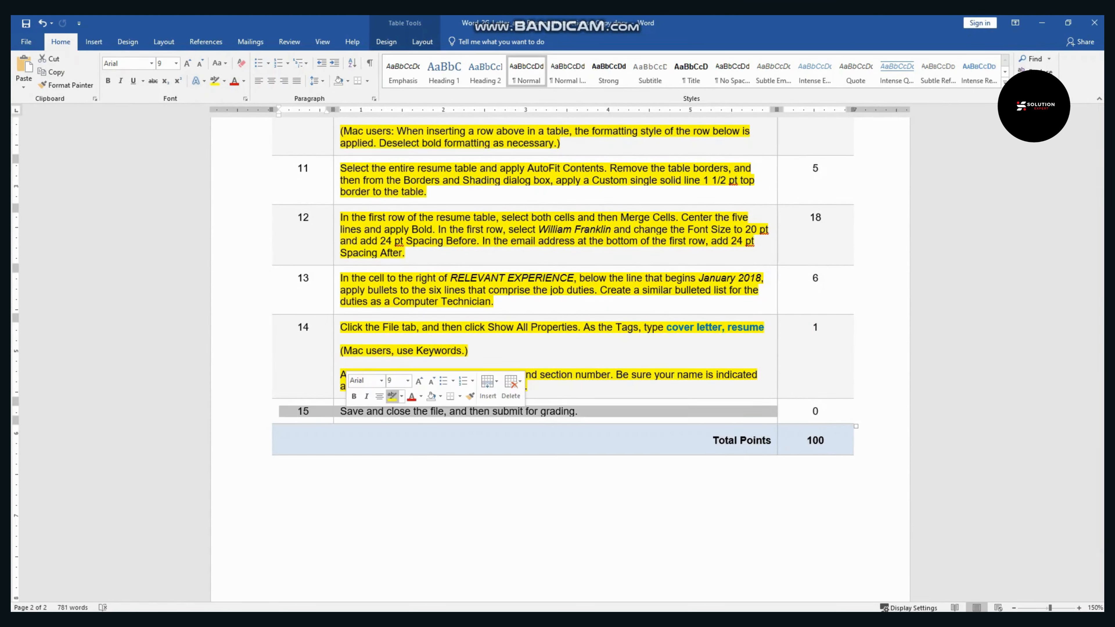
click(392, 396)
click(578, 411)
key(alt+Tab)
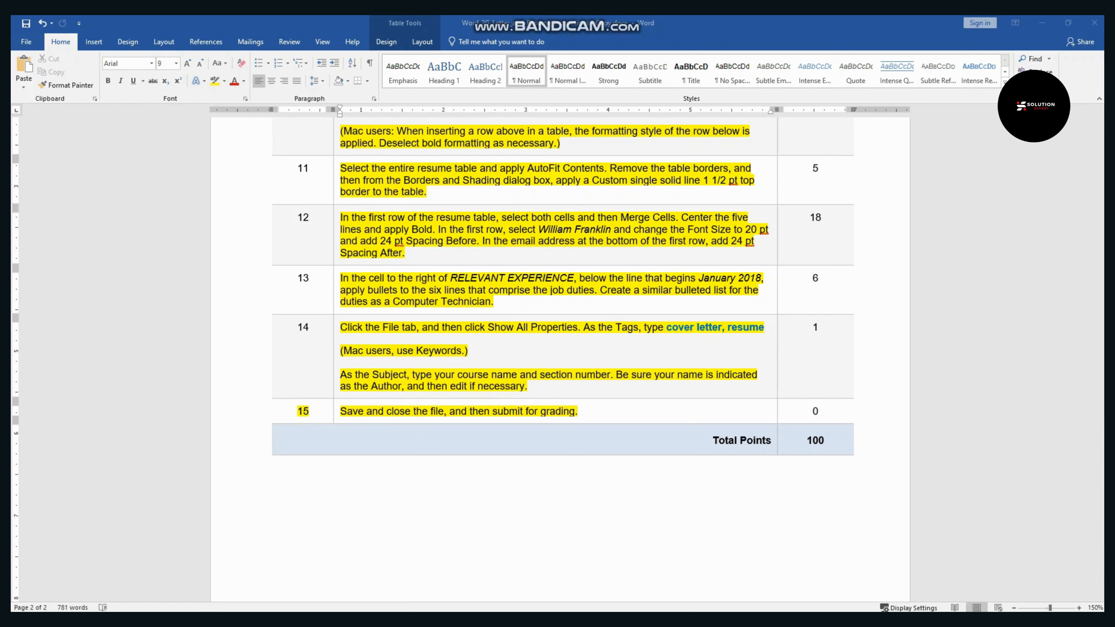
key(alt+Tab)
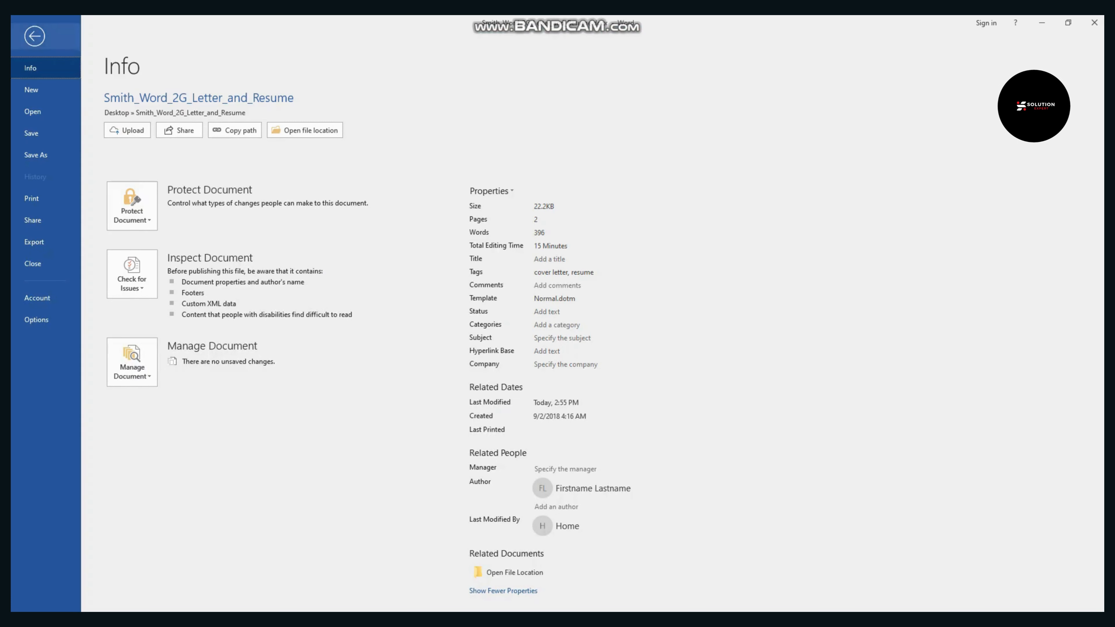
Step: Save the Smith_Word_2G_Letter_and_Resume document and close it
click(35, 37)
click(26, 42)
click(26, 133)
click(26, 42)
click(32, 264)
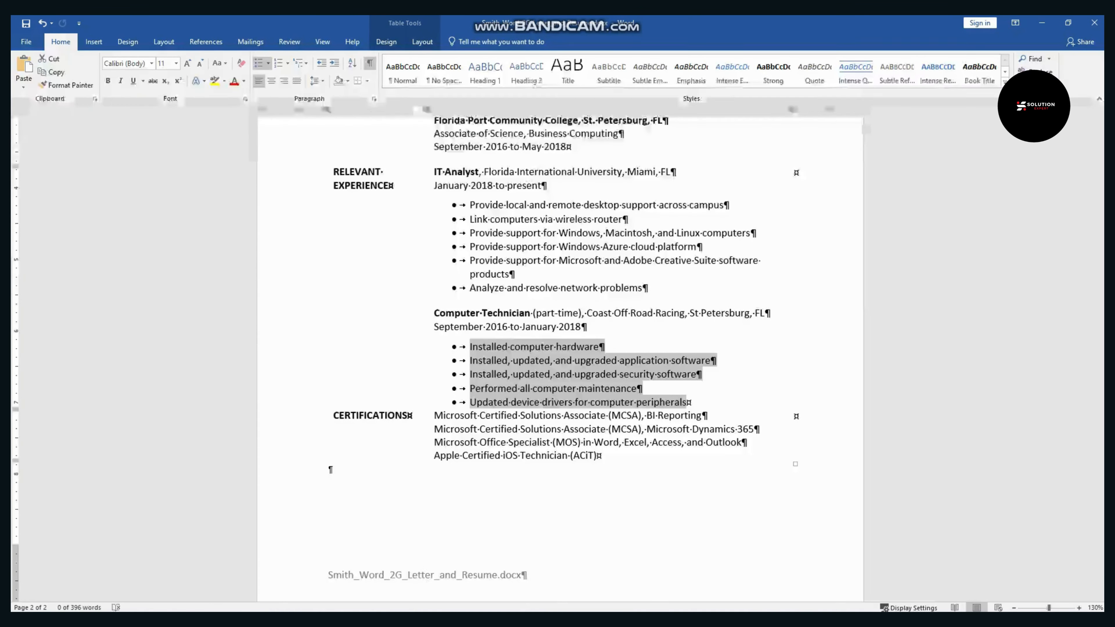